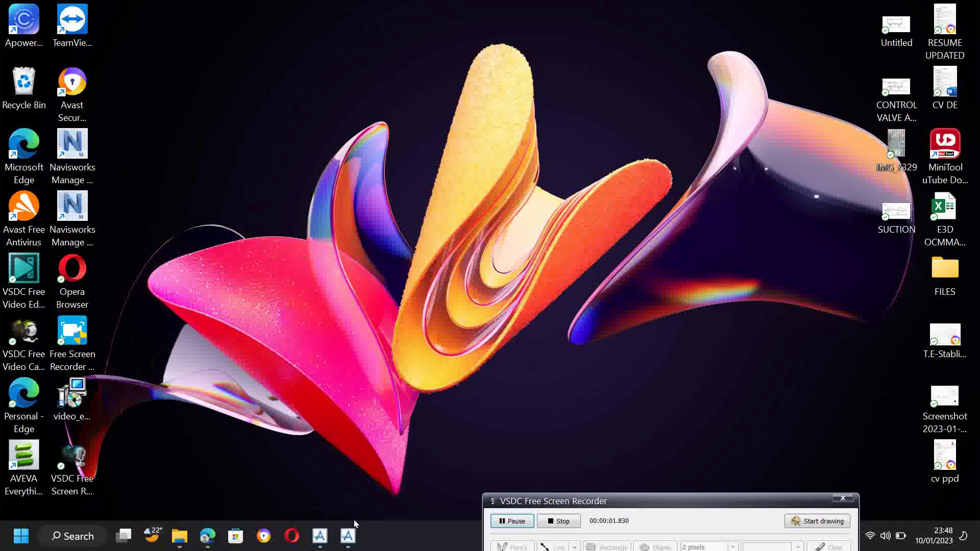
Relaunch PDMS from search and cancel the extra login prompt to return to the pump model.
left_click(347, 536)
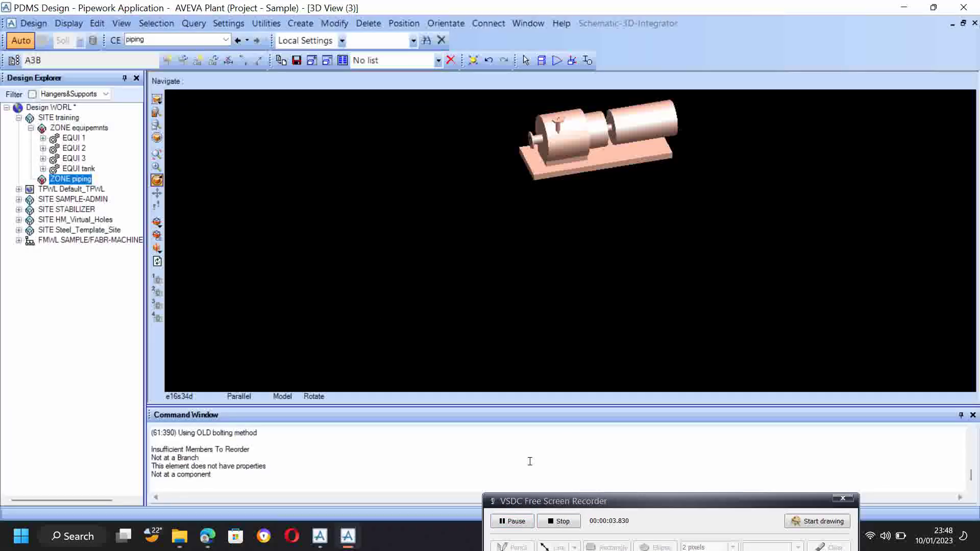
left_click(904, 8)
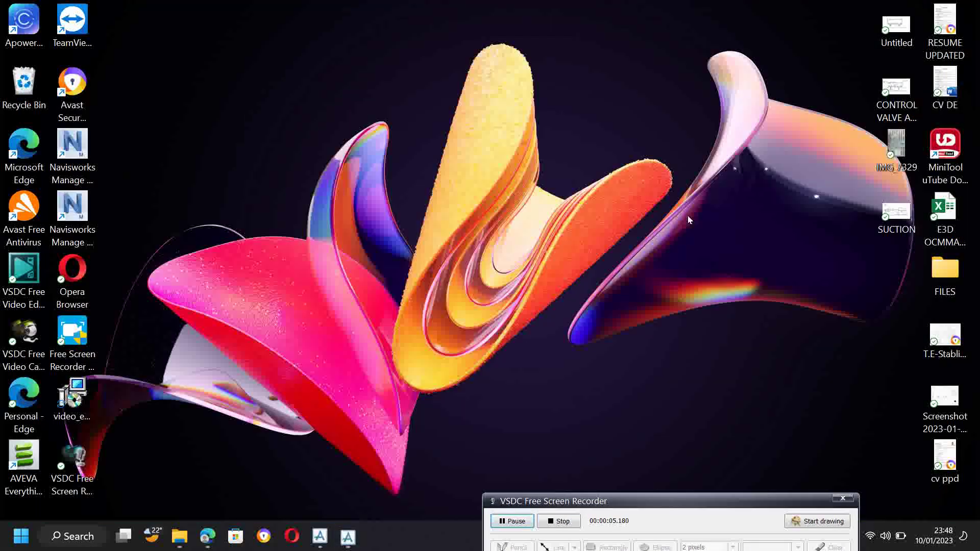
left_click(79, 534)
scroll(127, 392, "down", 5)
left_click(199, 225)
left_click(348, 535)
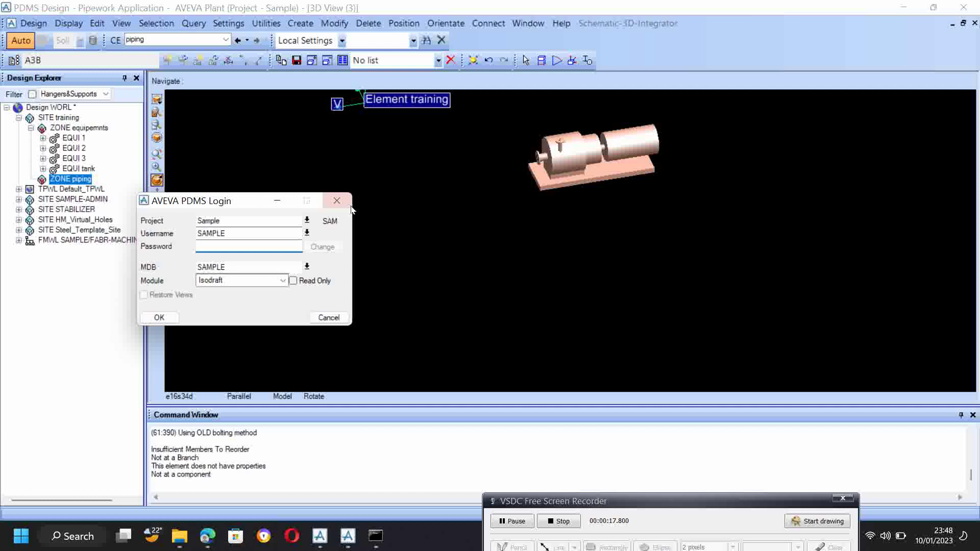
left_click(329, 317)
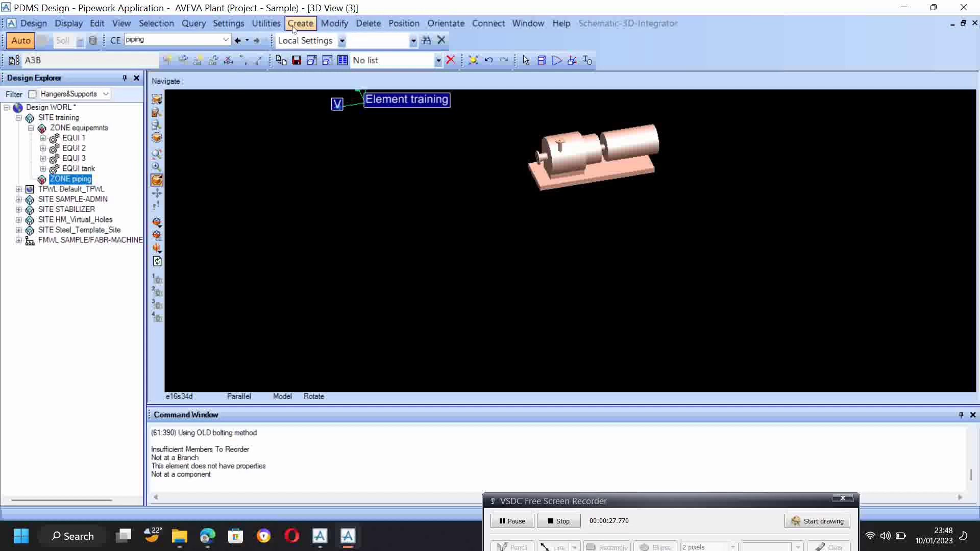
Create pipe 100-XX-1000-A3B-N in the piping zone with the A3B specification.
left_click(31, 24)
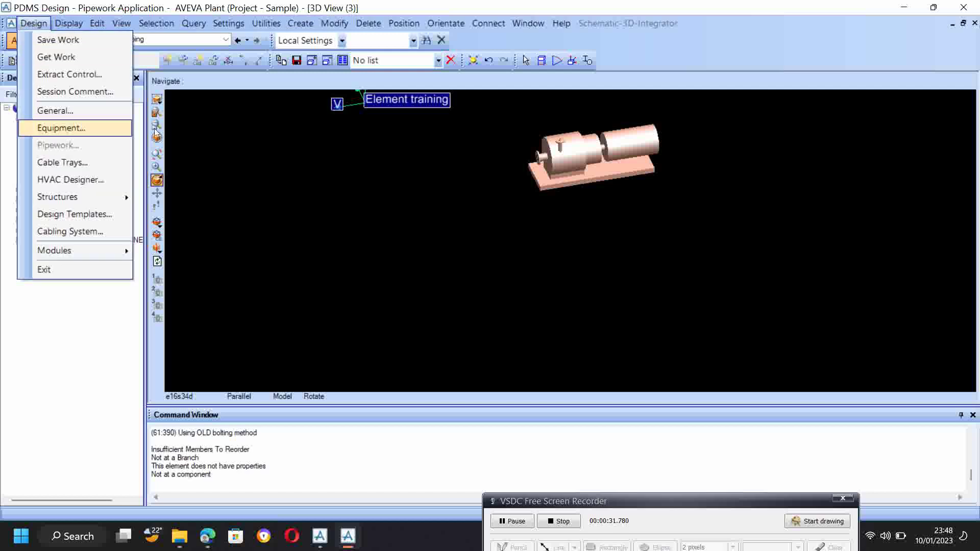
mouse_move(331, 24)
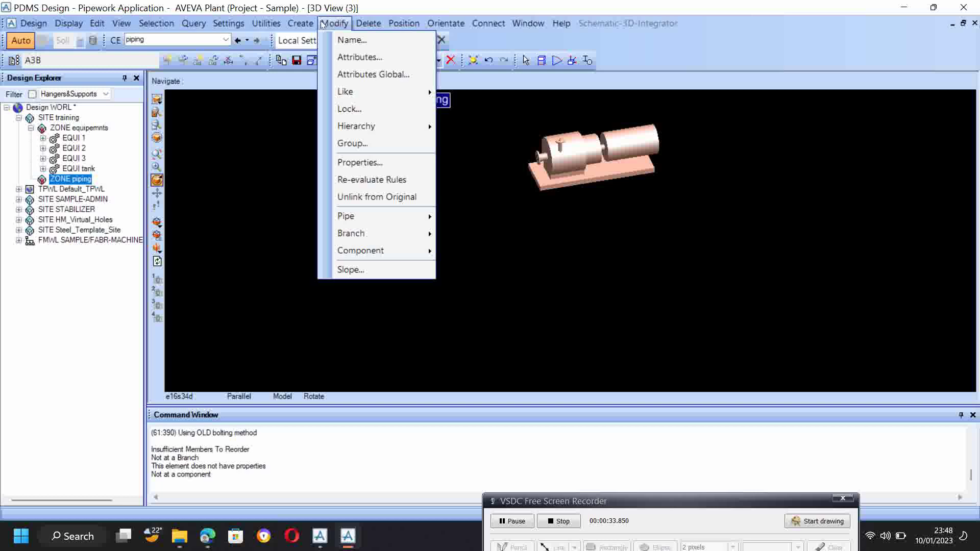
left_click(306, 24)
left_click(306, 24)
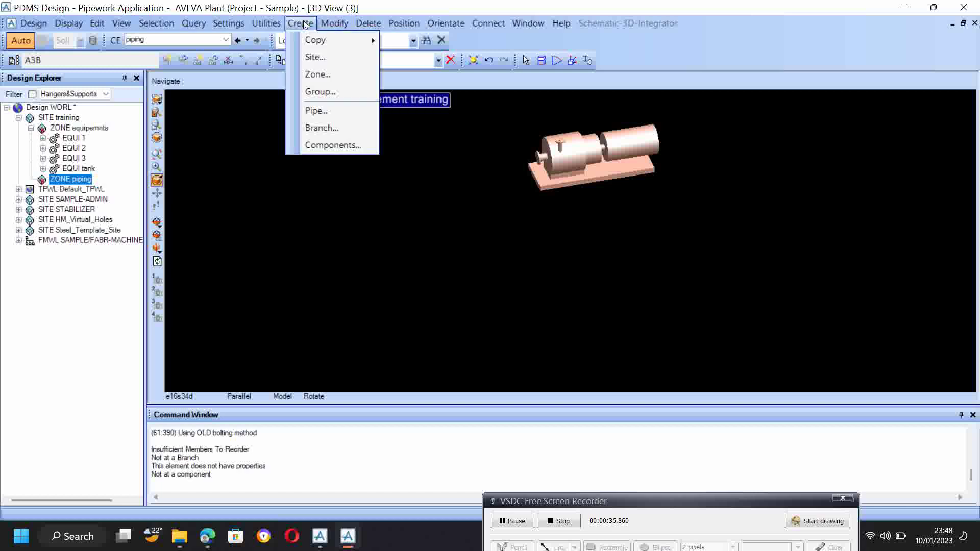
left_click(332, 112)
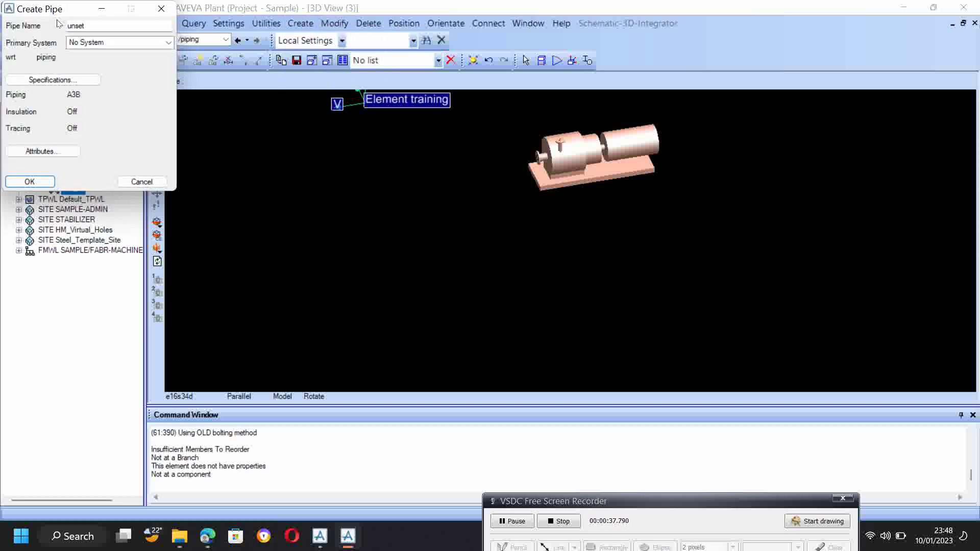
double_click(102, 25)
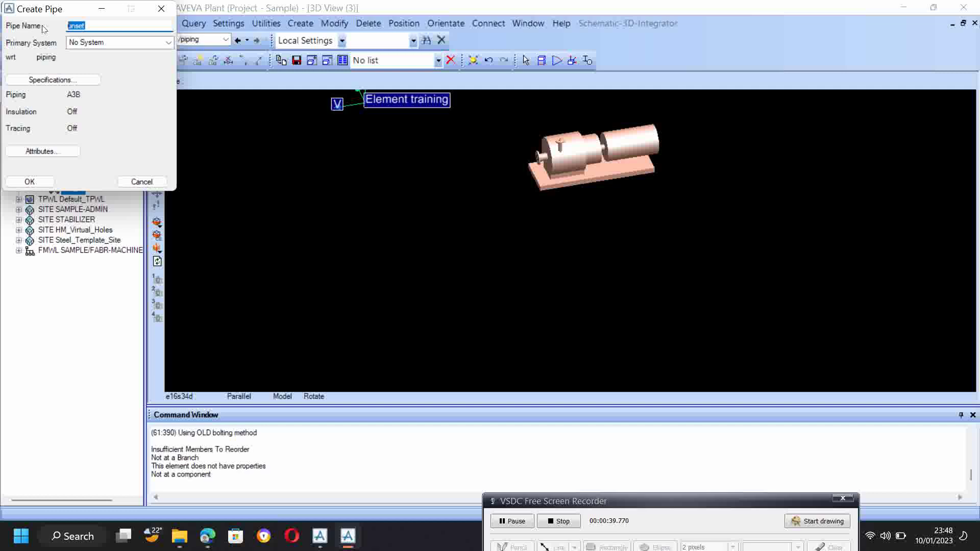
type("100")
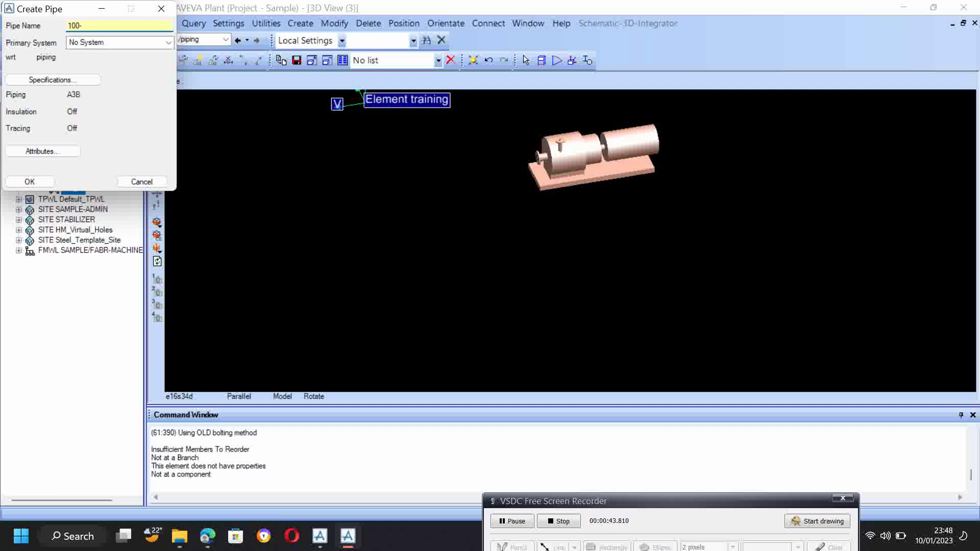
type("-XX-1000-A3B-N")
key("Return")
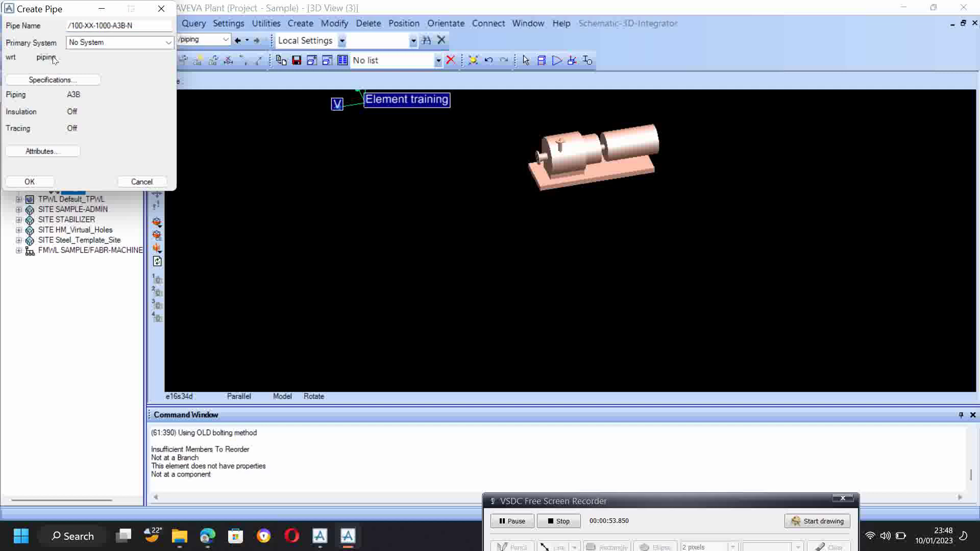
left_click(71, 81)
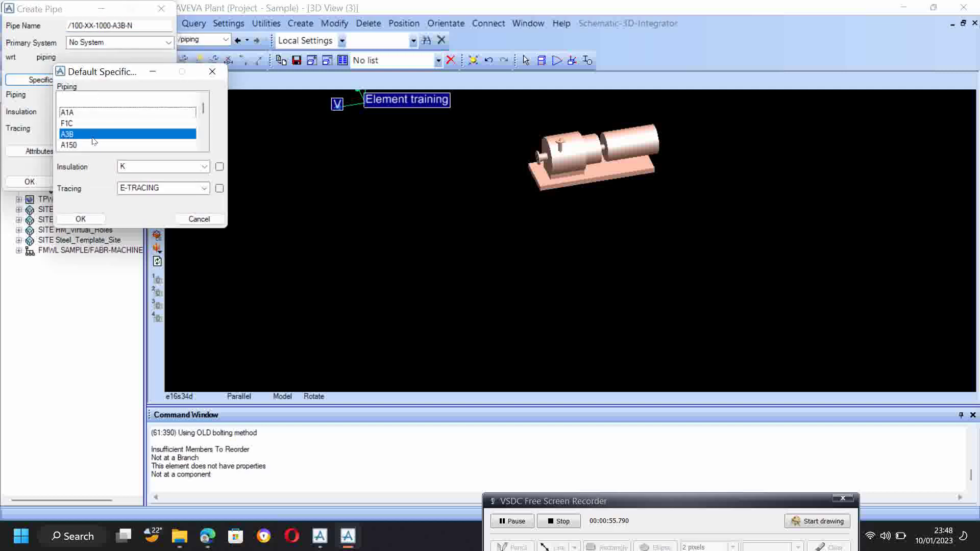
left_click(80, 219)
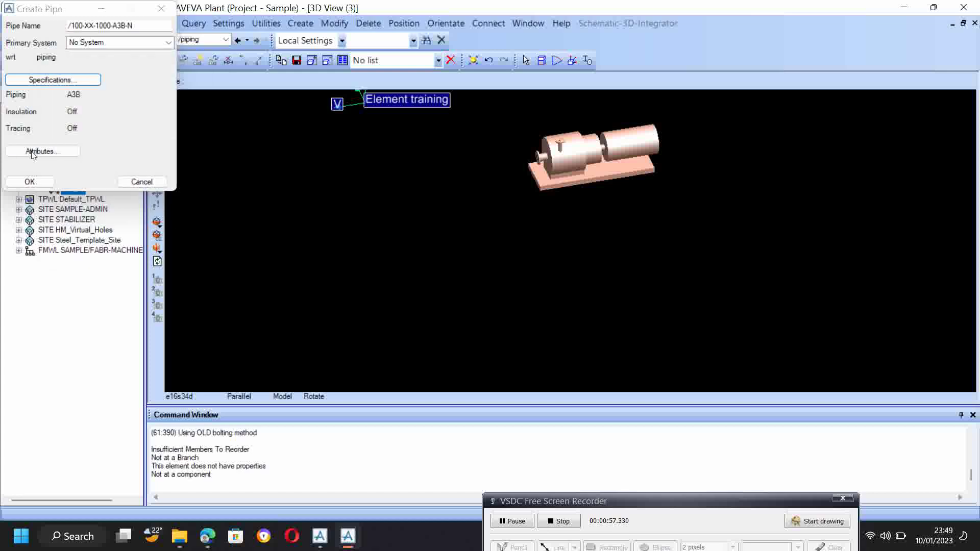
left_click(30, 182)
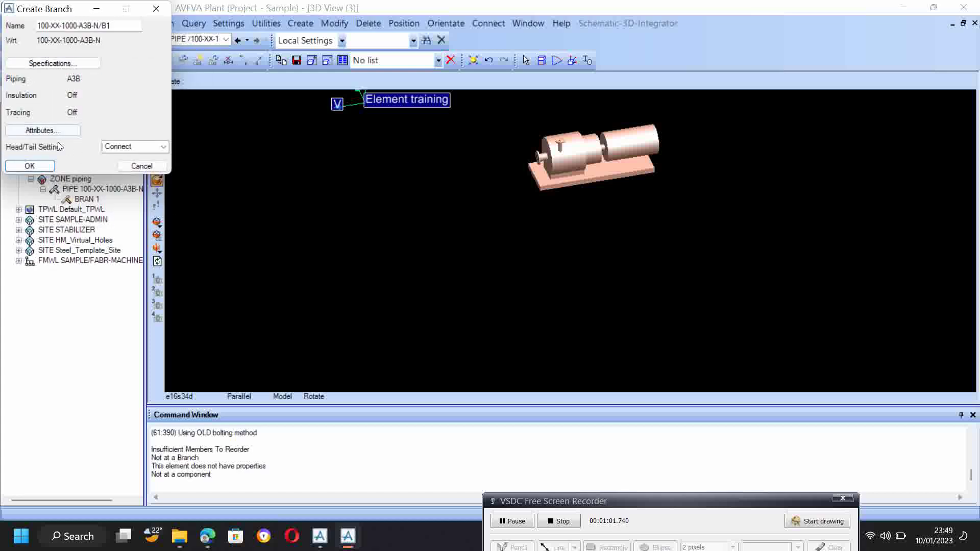
Create branch B1 with the Connect head/tail setting and attach its head to the pump nozzle.
left_click(136, 148)
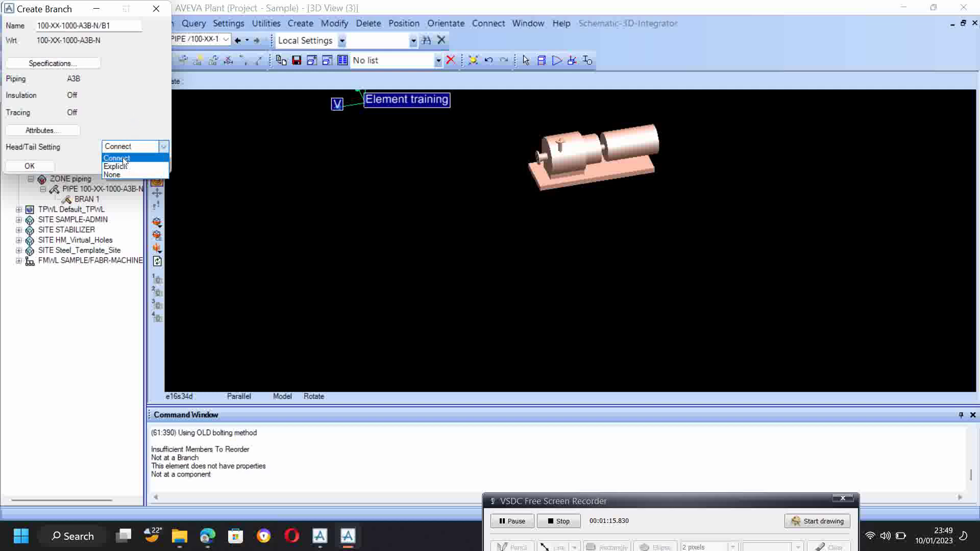
left_click(124, 159)
left_click(30, 166)
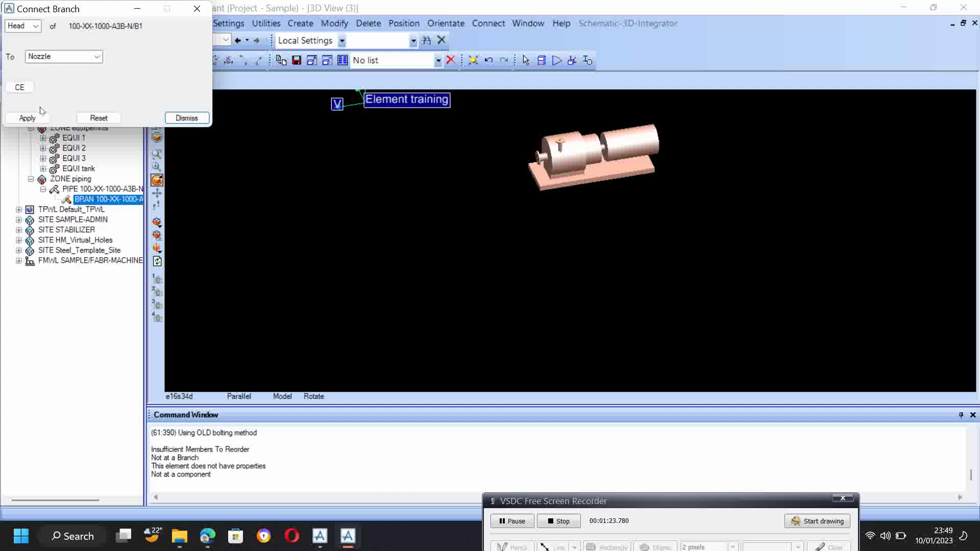
left_click(27, 118)
left_click(541, 160)
left_click(197, 8)
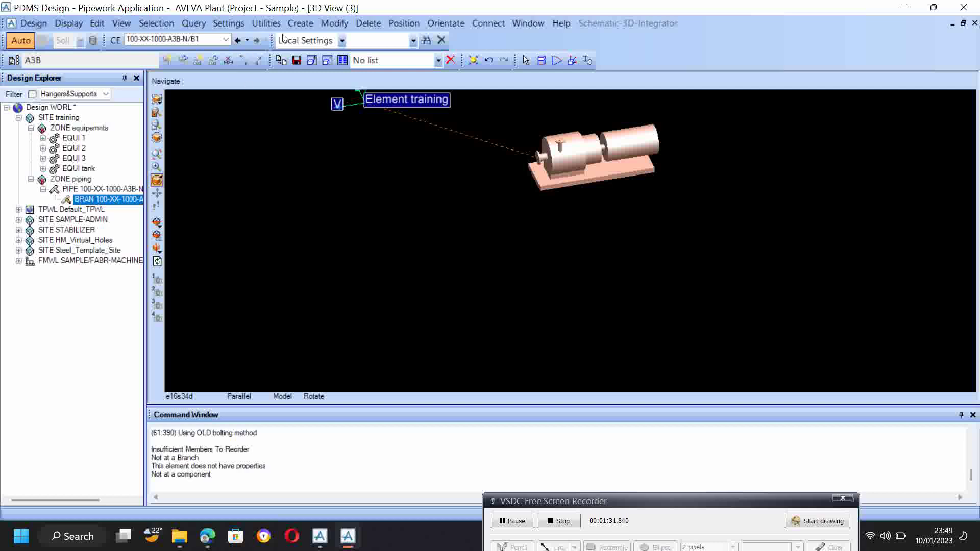
Open the Piping Components form beside the model and try creating a Gasket, dismissing the spec error.
left_click(301, 23)
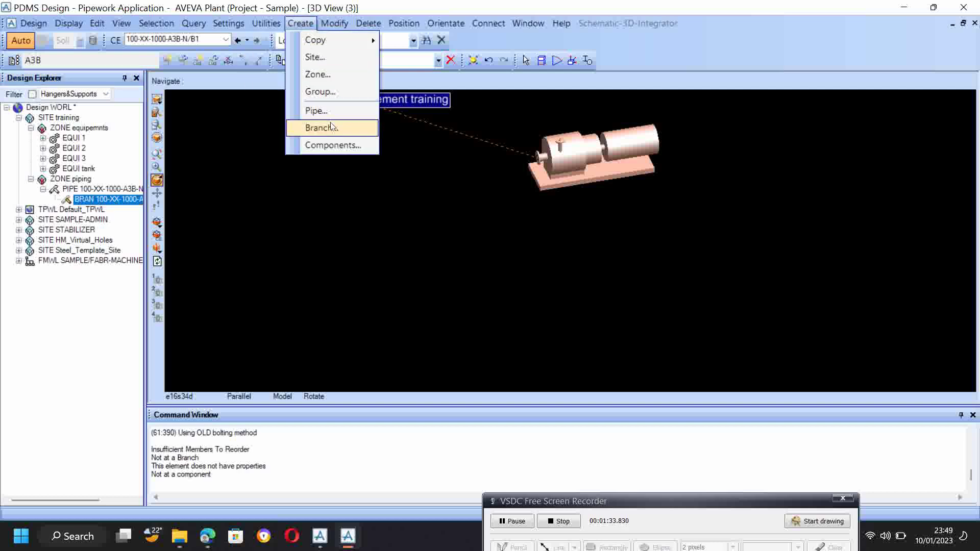
left_click(333, 146)
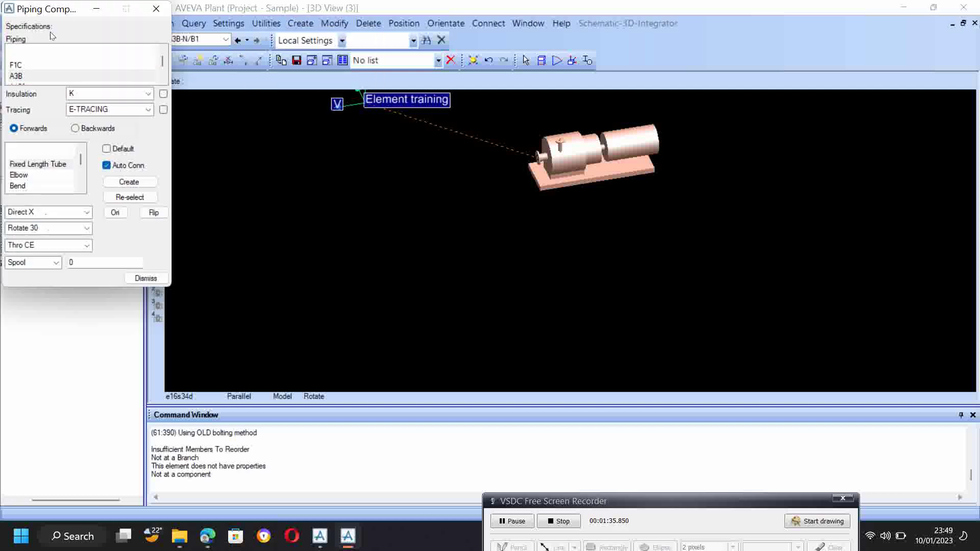
left_click_drag(59, 11, 759, 36)
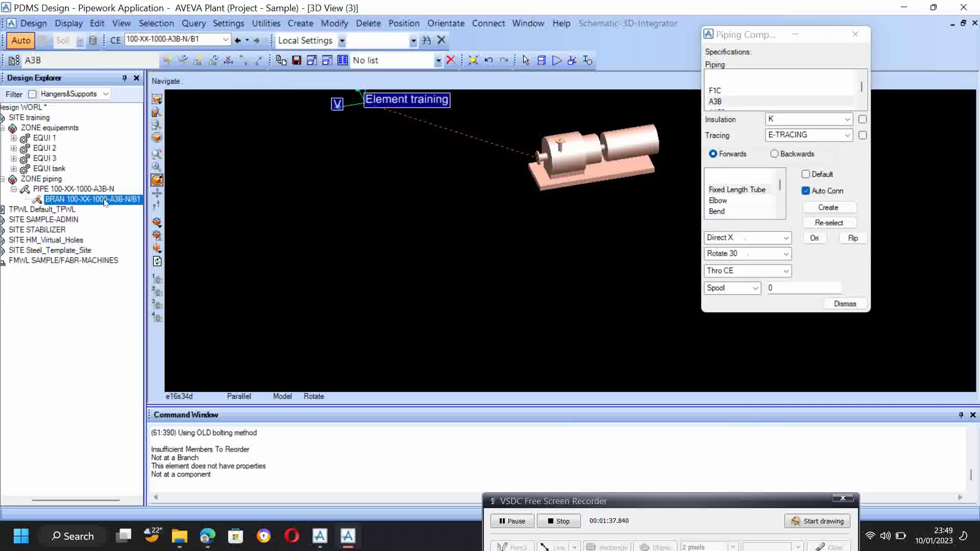
left_click(729, 191)
scroll(729, 191, "down", 1)
left_click(730, 191)
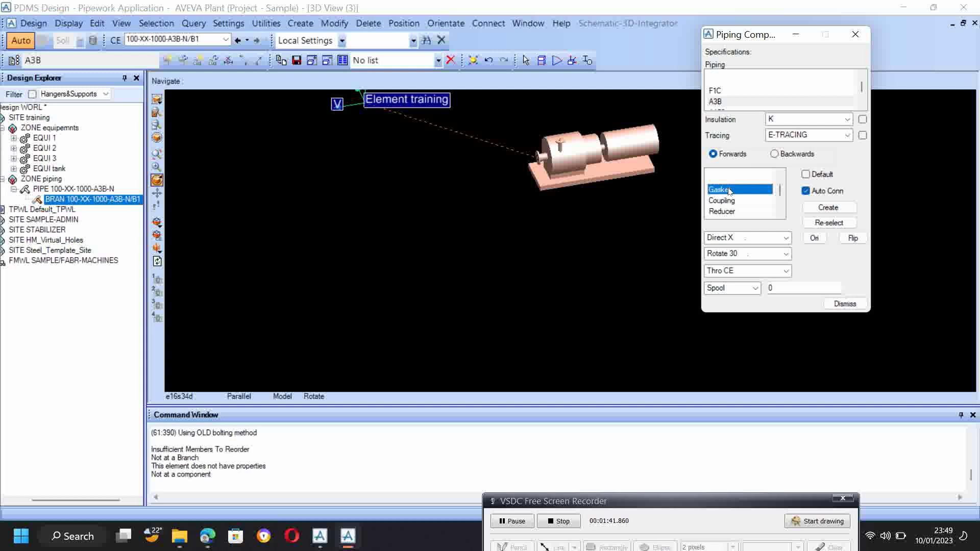
left_click(828, 208)
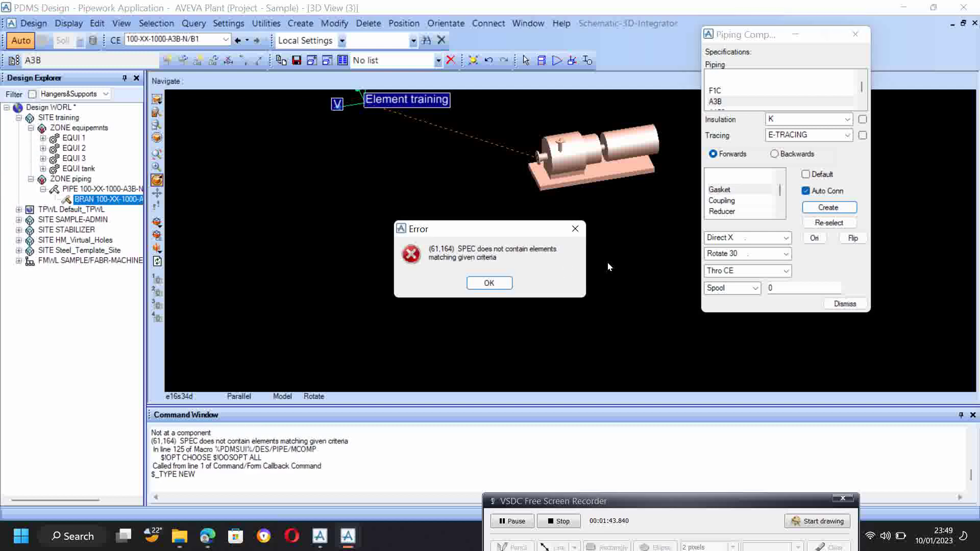
left_click(504, 284)
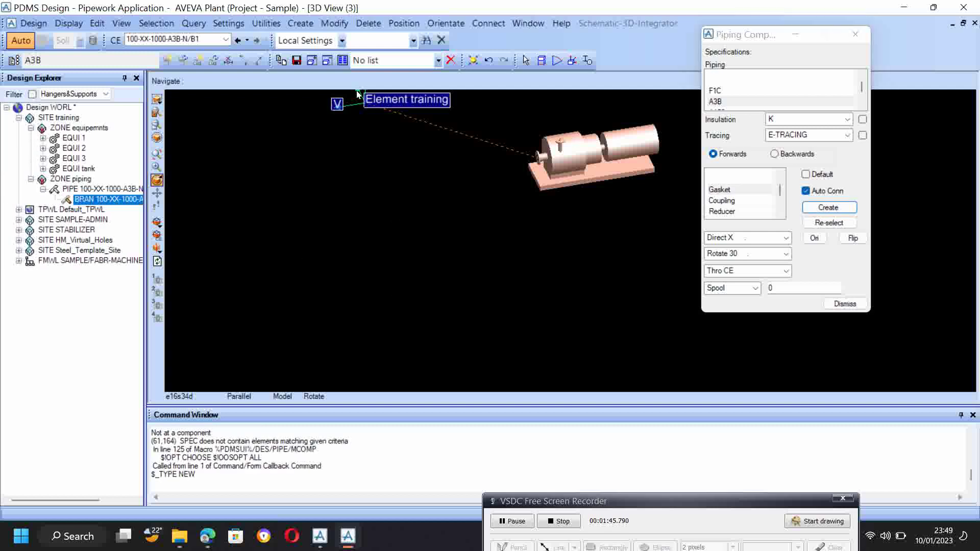
Keep All as the selection criteria in Choose Options, then create the gasket at the pump nozzle.
left_click(228, 23)
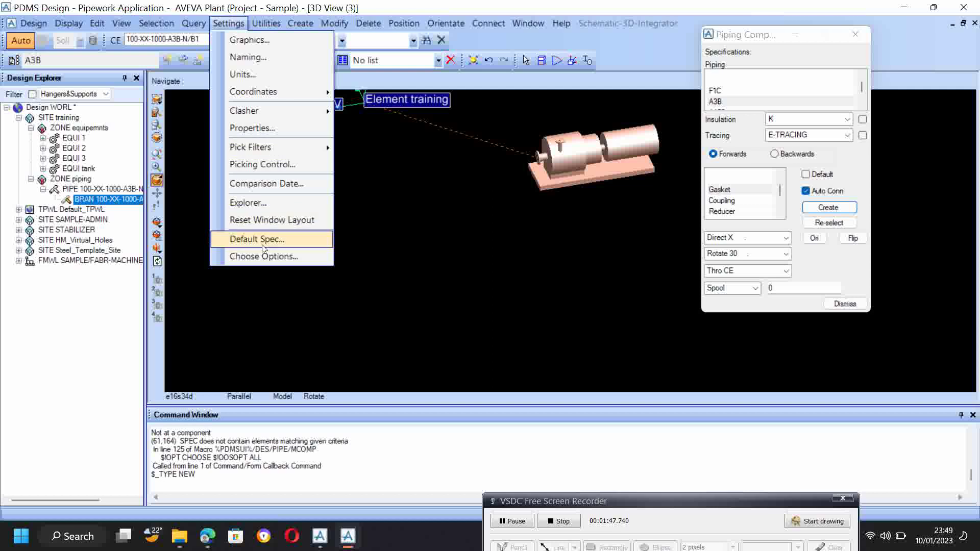
left_click(263, 255)
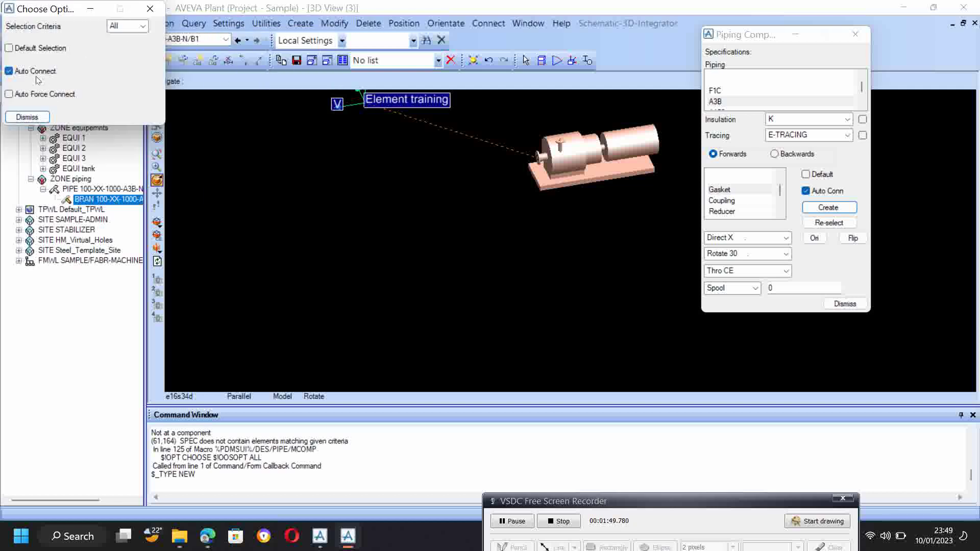
left_click(142, 26)
left_click(123, 35)
left_click(27, 117)
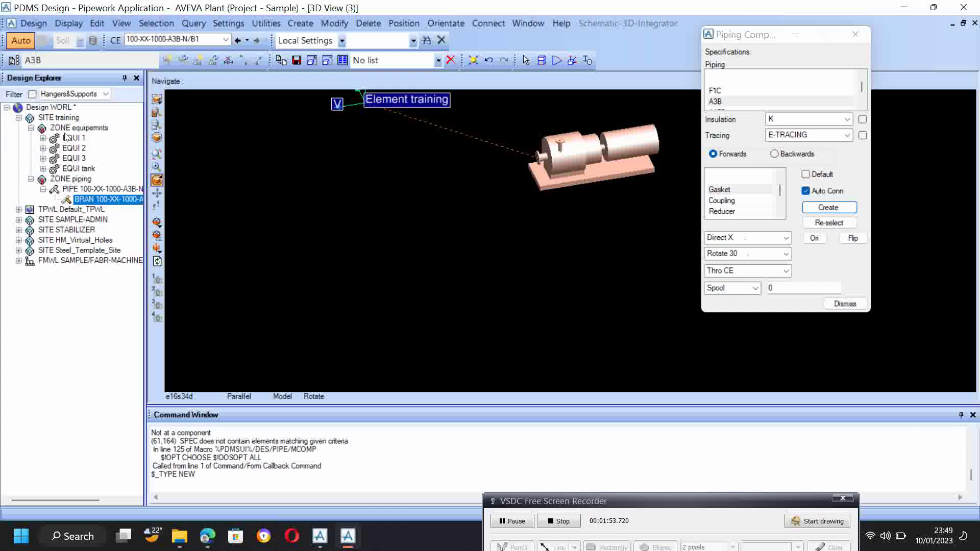
left_click(738, 191)
left_click(823, 207)
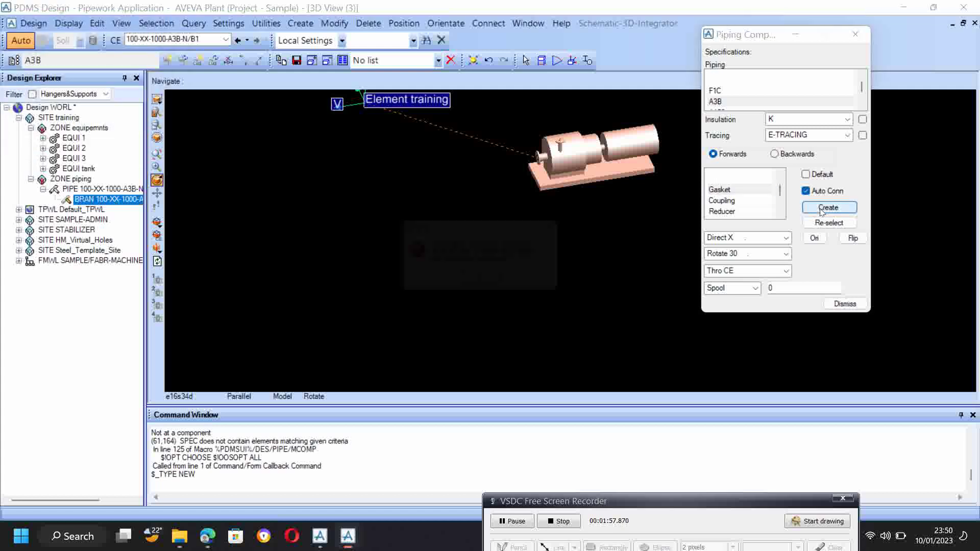
Acknowledge the connection warning and set the spool field to 3 with a spool option.
left_click(490, 286)
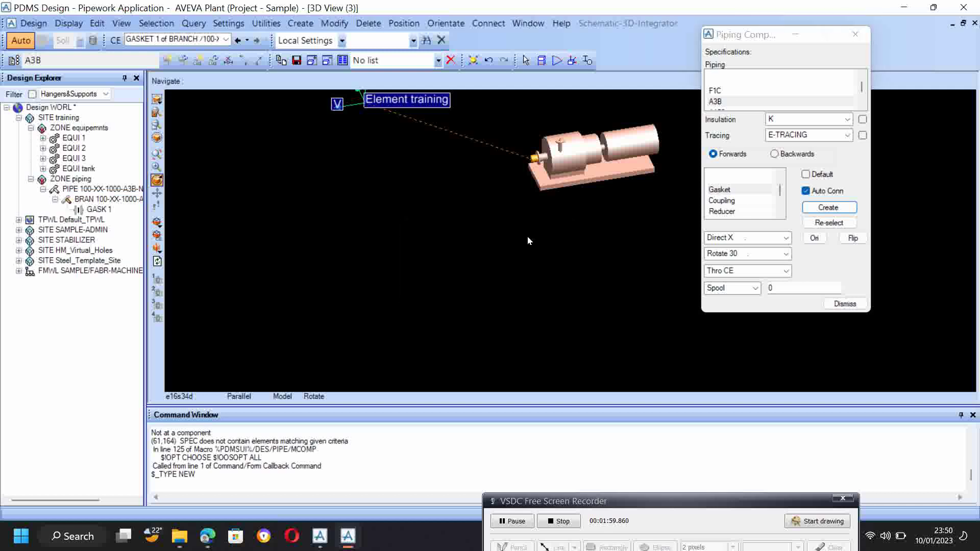
scroll(541, 166, "up", 2)
scroll(525, 149, "down", 2)
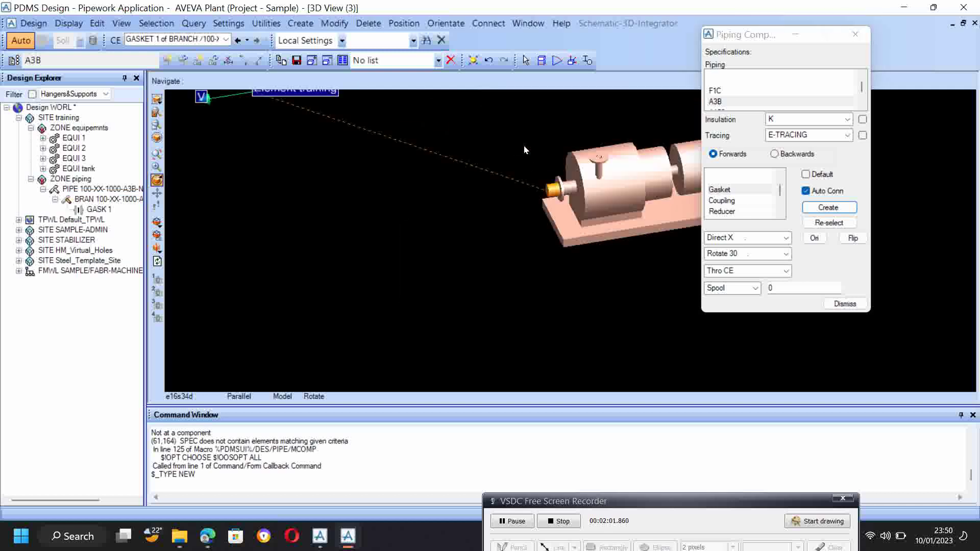
left_click(773, 288)
type("3")
key("Return")
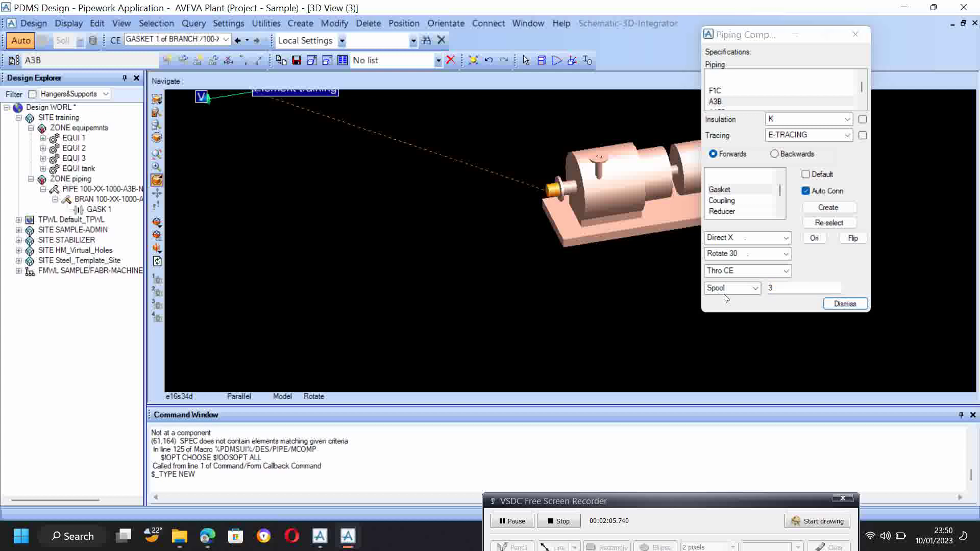
left_click(729, 289)
left_click(728, 299)
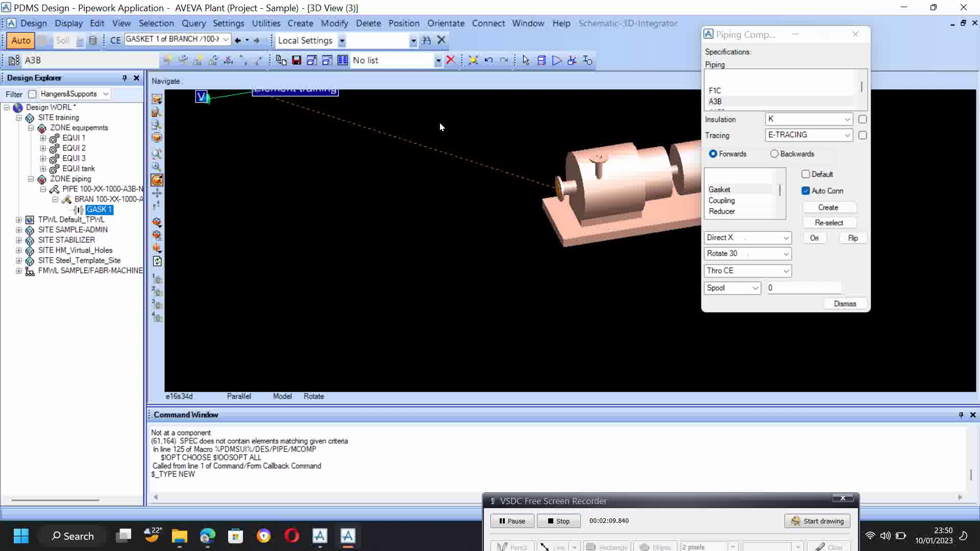
Save the work and select Flange in the component list.
left_click(287, 61)
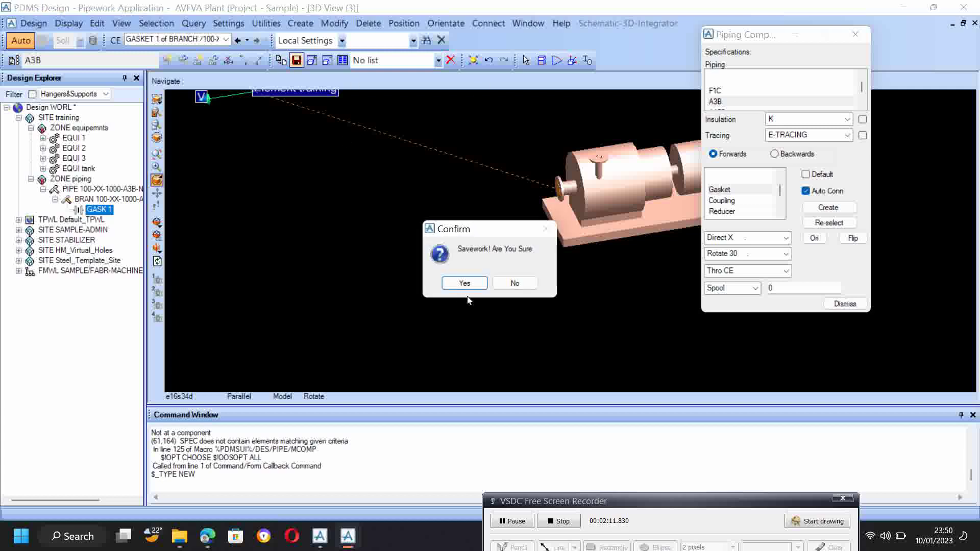
left_click(464, 283)
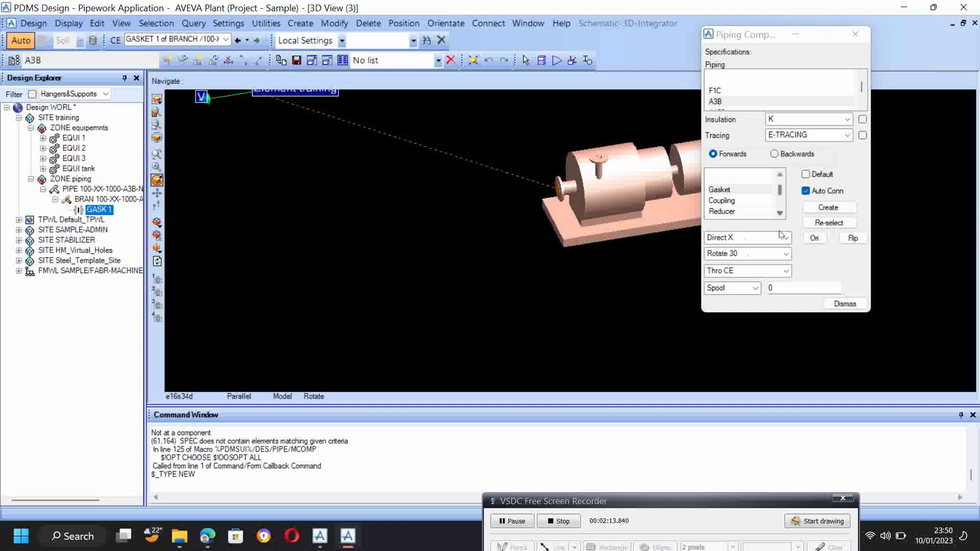
left_click(748, 190)
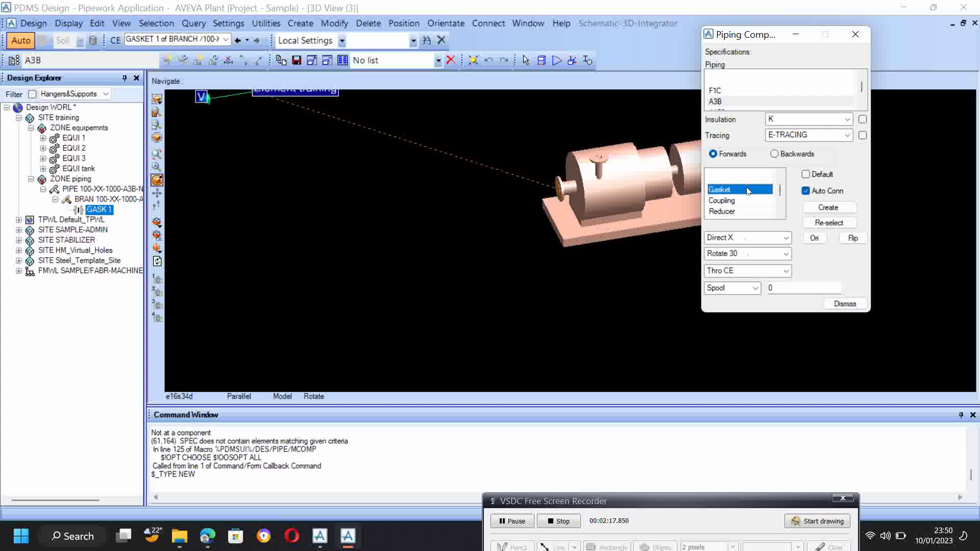
scroll(743, 200, "down", 2)
scroll(743, 197, "up", 3)
Add a weld-neck flange after the first gasket.
left_click(513, 241)
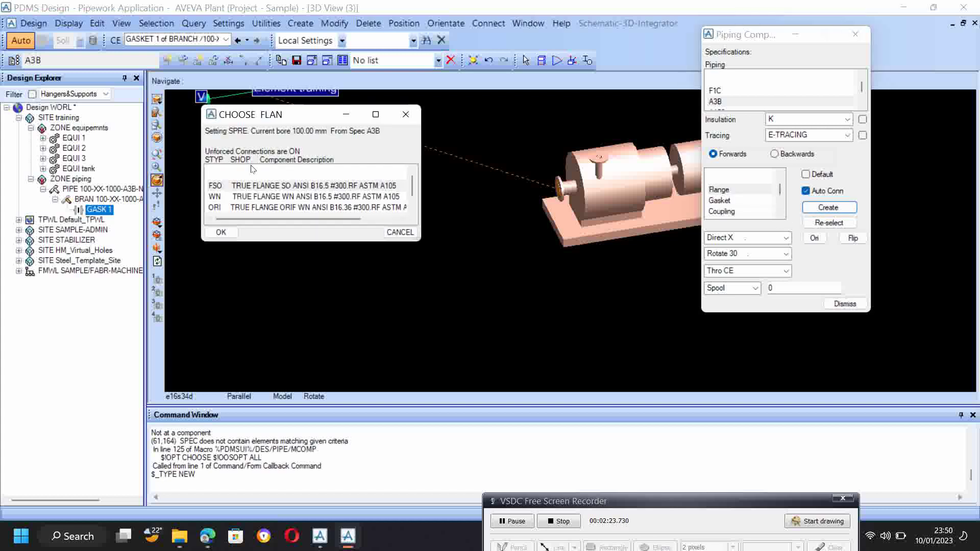
left_click(265, 196)
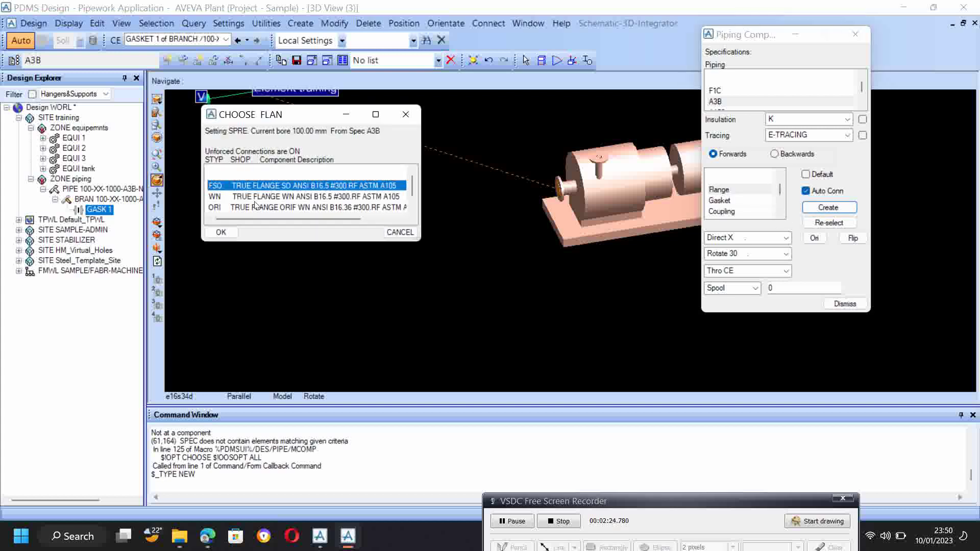
left_click(231, 234)
Add a second weld-neck flange, pushed out by a 300 spool.
left_click(725, 191)
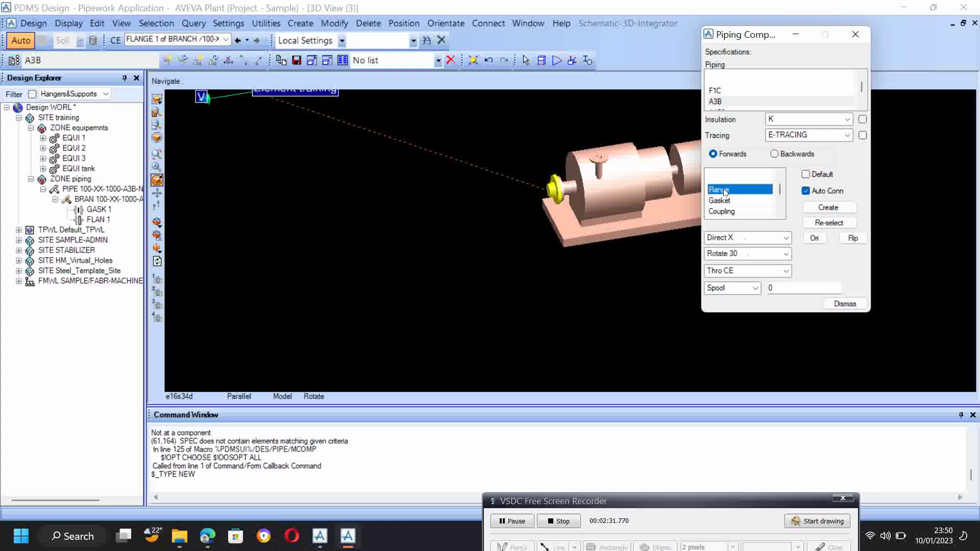
left_click(828, 207)
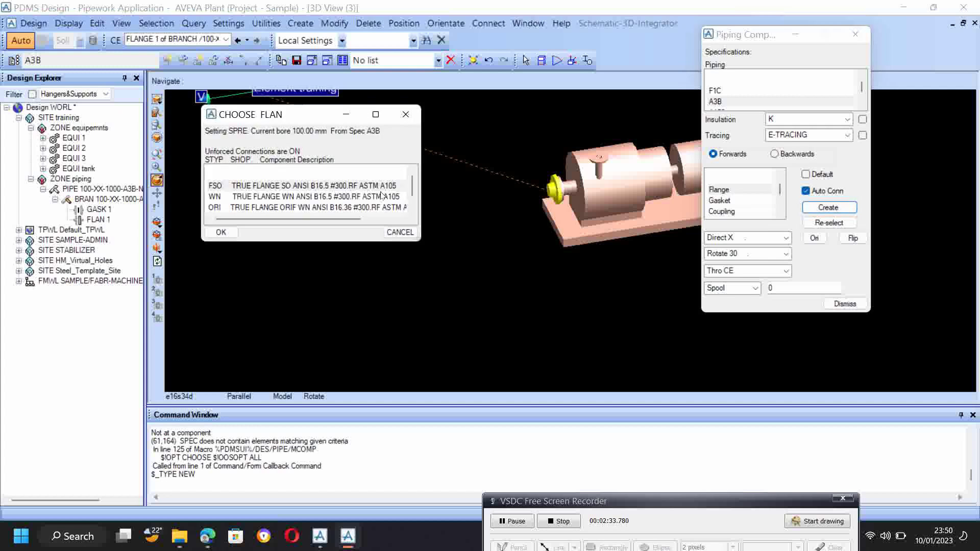
left_click(339, 196)
left_click(221, 232)
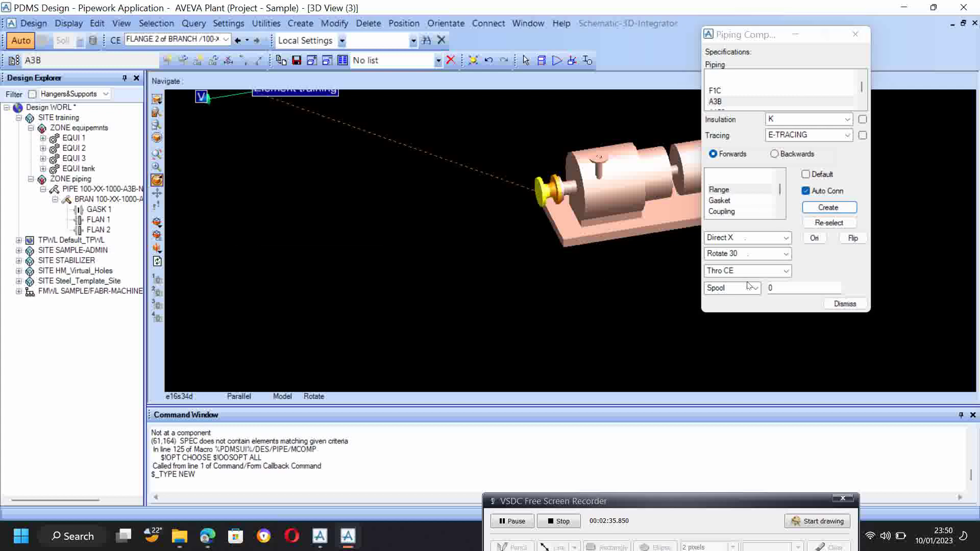
left_click(787, 288)
type("3")
key("Tab")
left_click(740, 289)
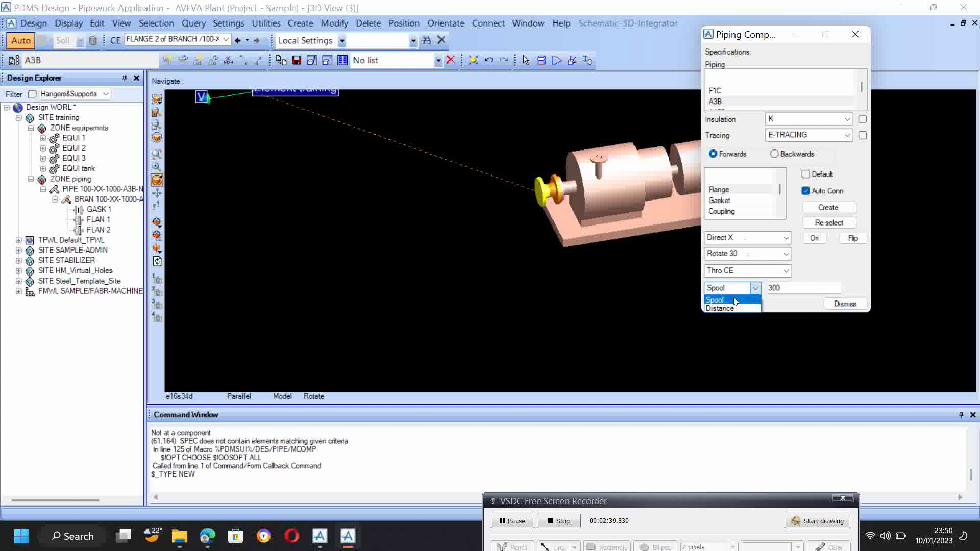
left_click(735, 299)
Add a gasket and a GATE valve after the second flange.
left_click(726, 201)
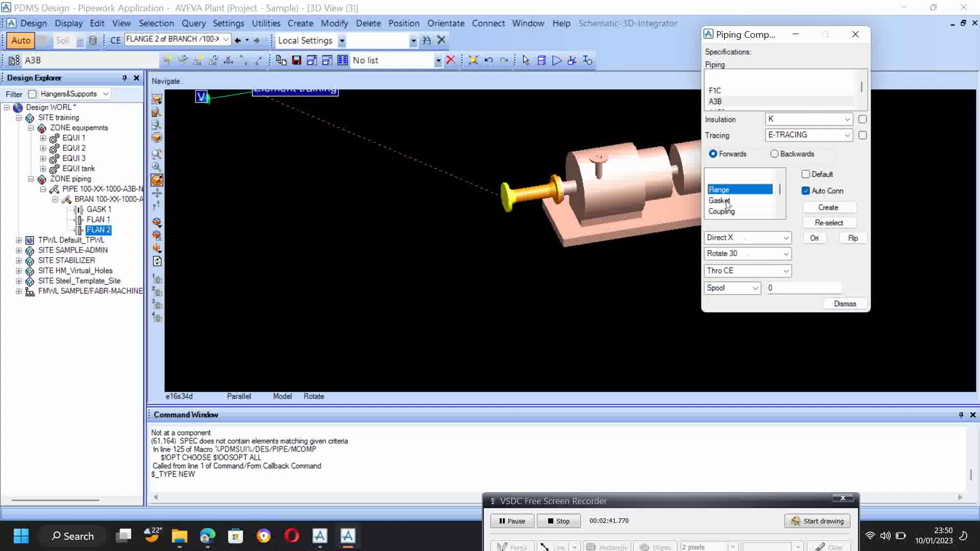
left_click(827, 208)
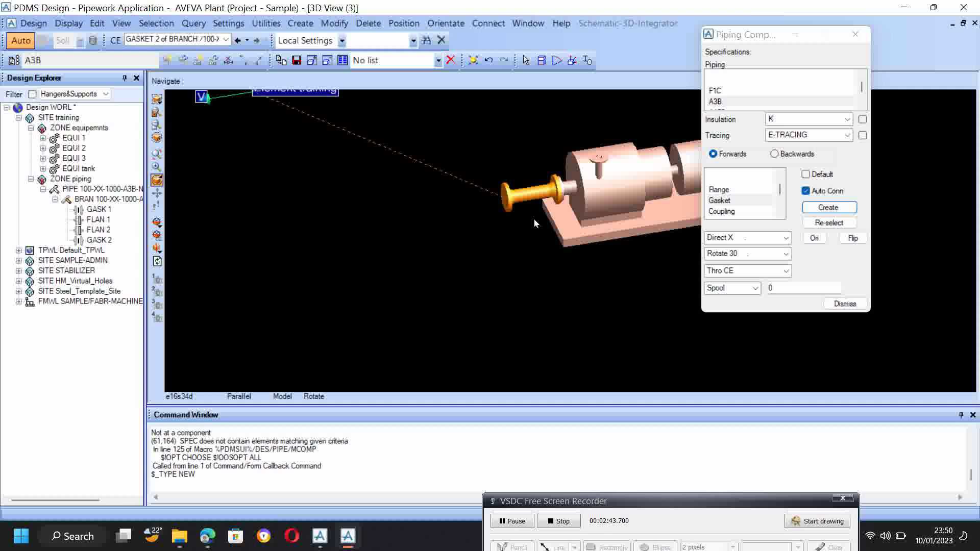
scroll(741, 206, "down", 1)
left_click(742, 200)
scroll(741, 205, "down", 1)
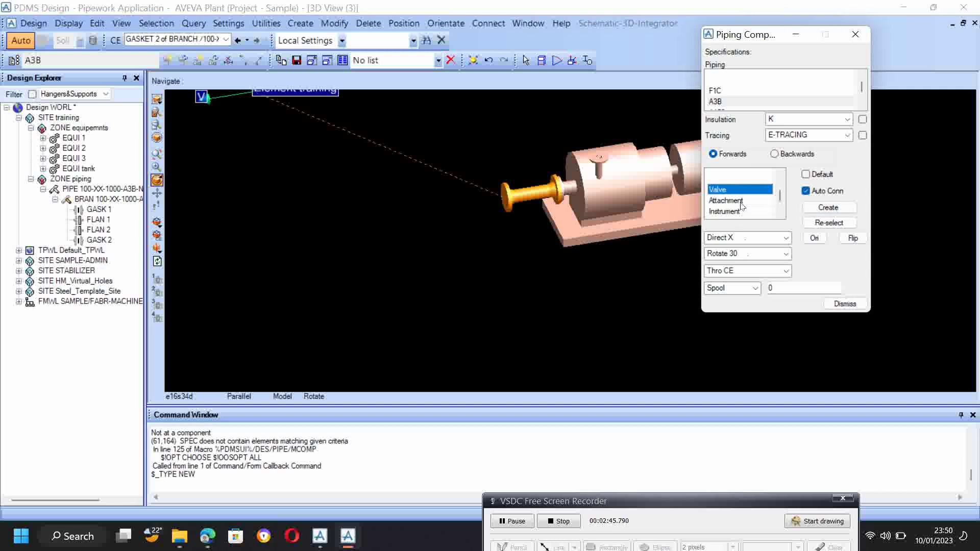
left_click(828, 207)
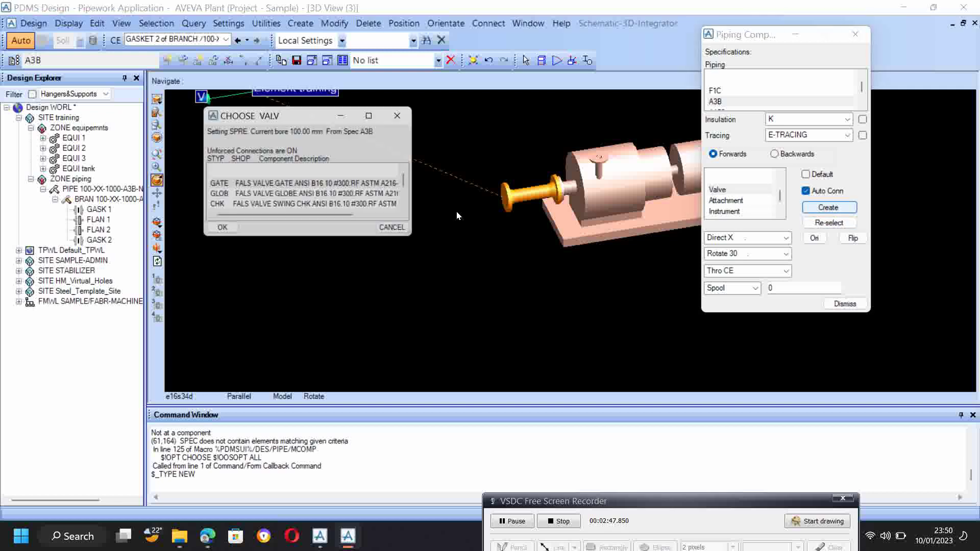
left_click(303, 188)
left_click(220, 234)
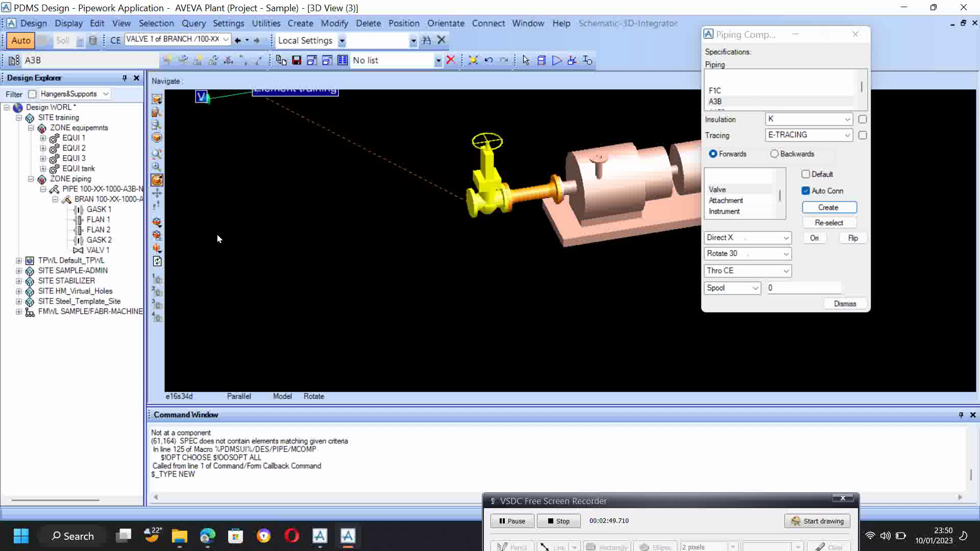
left_click(748, 195)
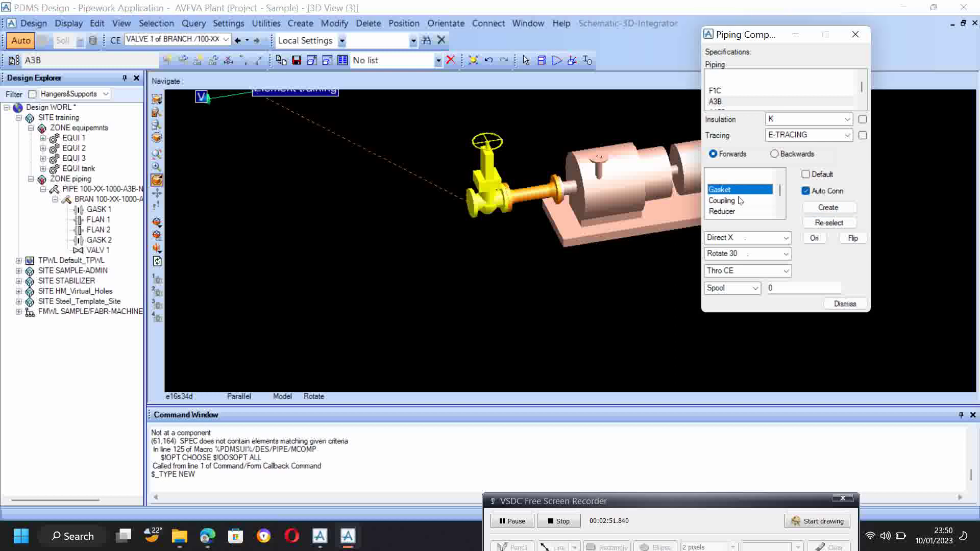
left_click(818, 208)
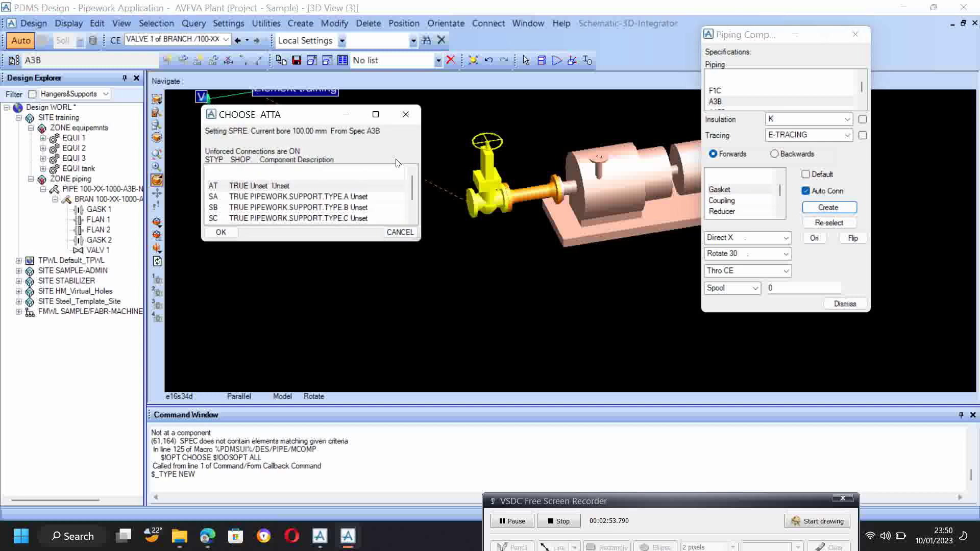
left_click(416, 118)
left_click(100, 251)
left_click(739, 190)
left_click(828, 207)
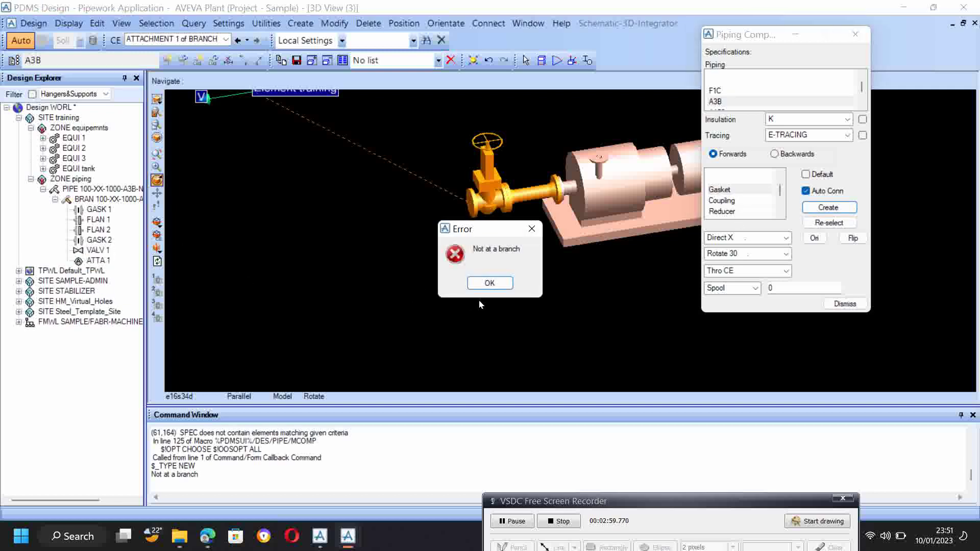
left_click(489, 283)
right_click(98, 260)
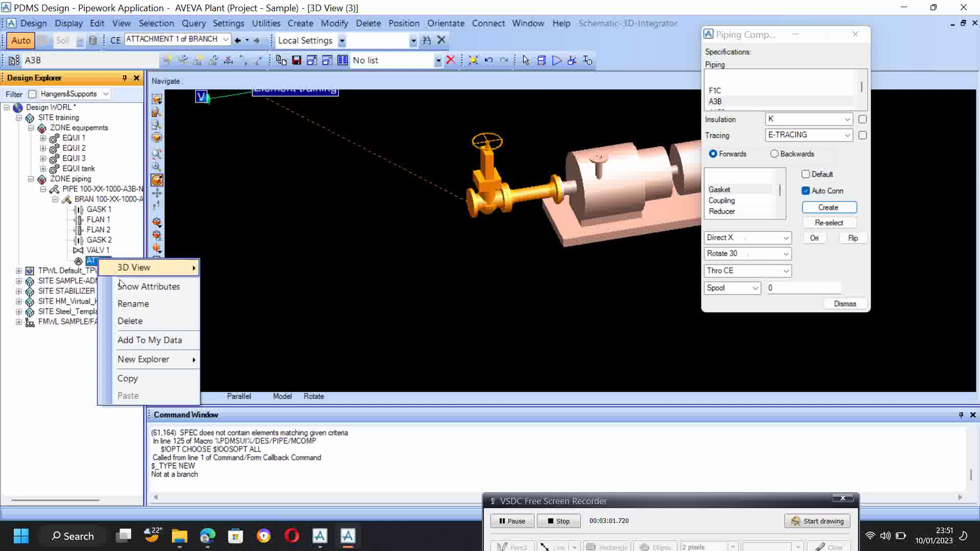
left_click(130, 321)
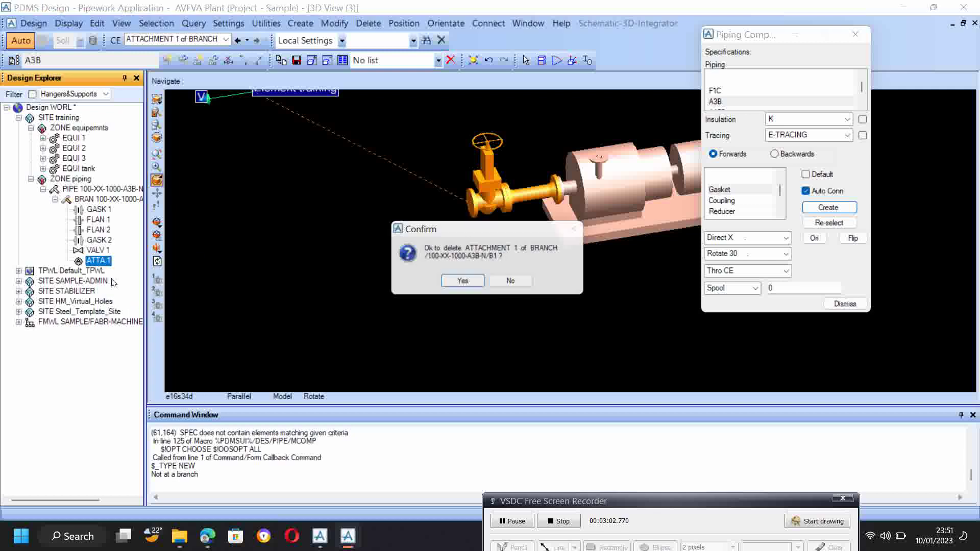
left_click(463, 284)
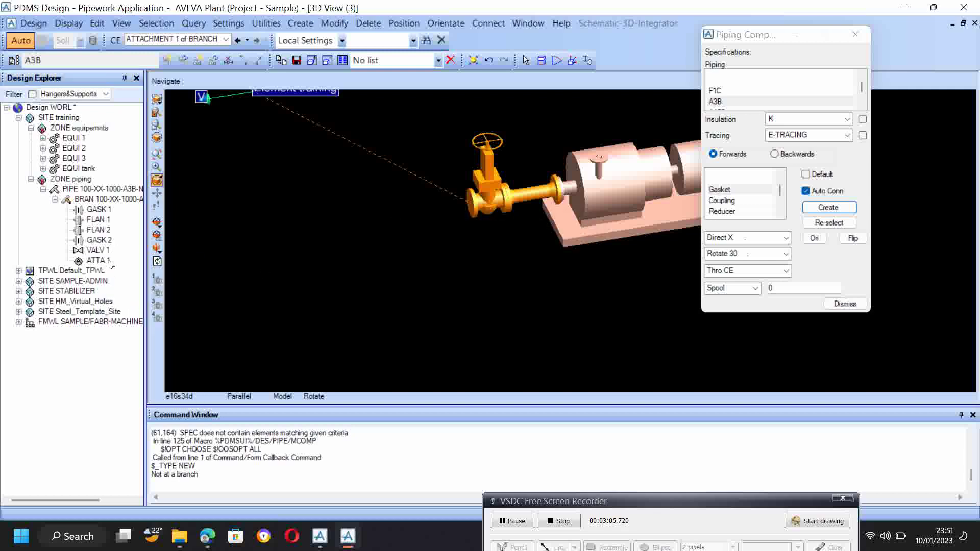
right_click(102, 262)
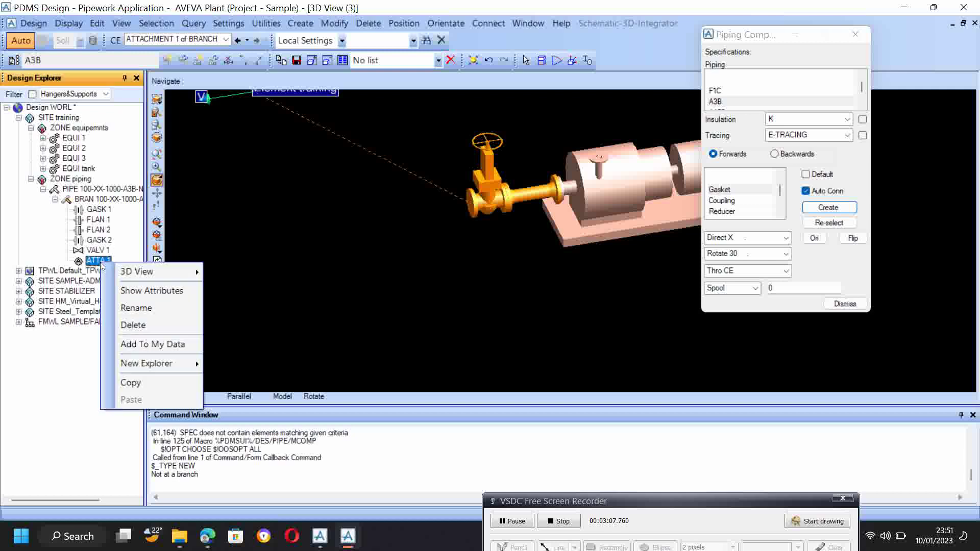
left_click(131, 324)
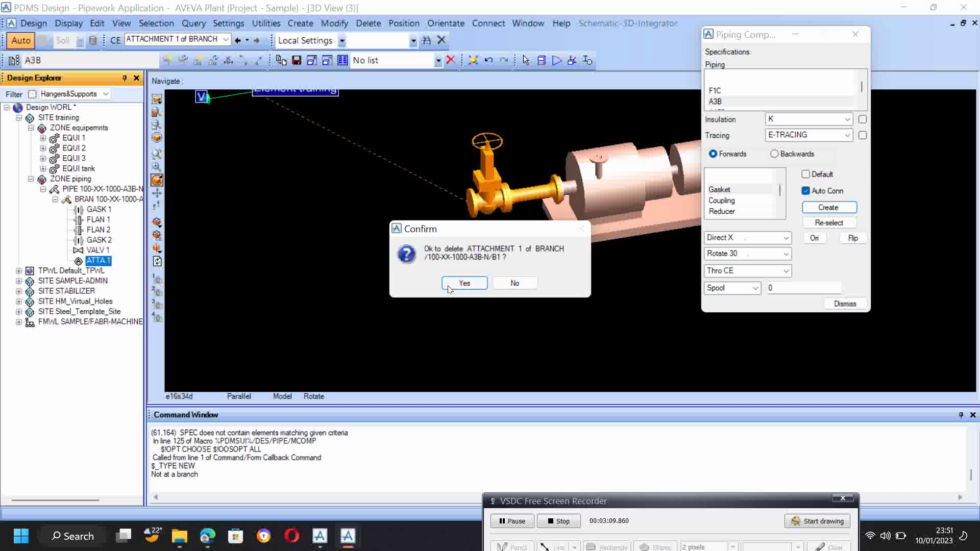
left_click(461, 282)
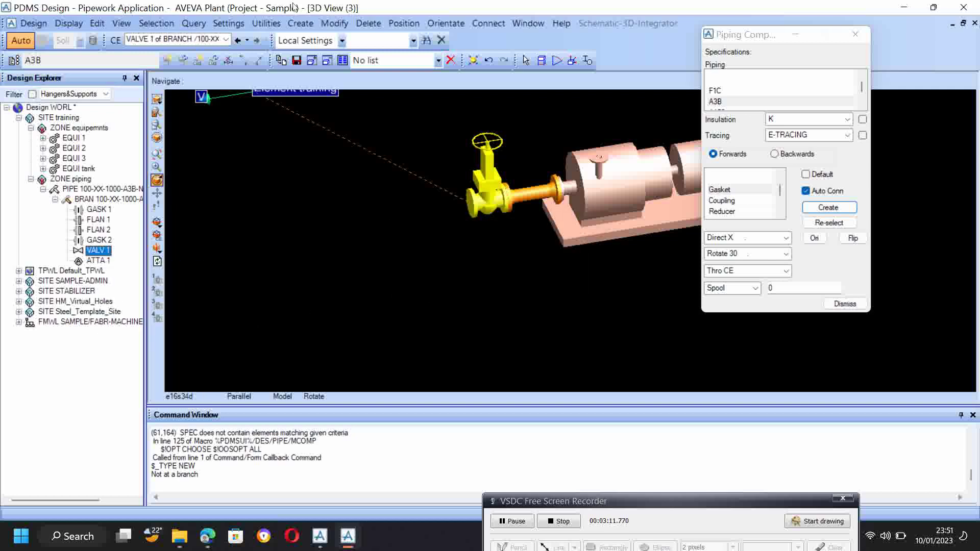
left_click(489, 60)
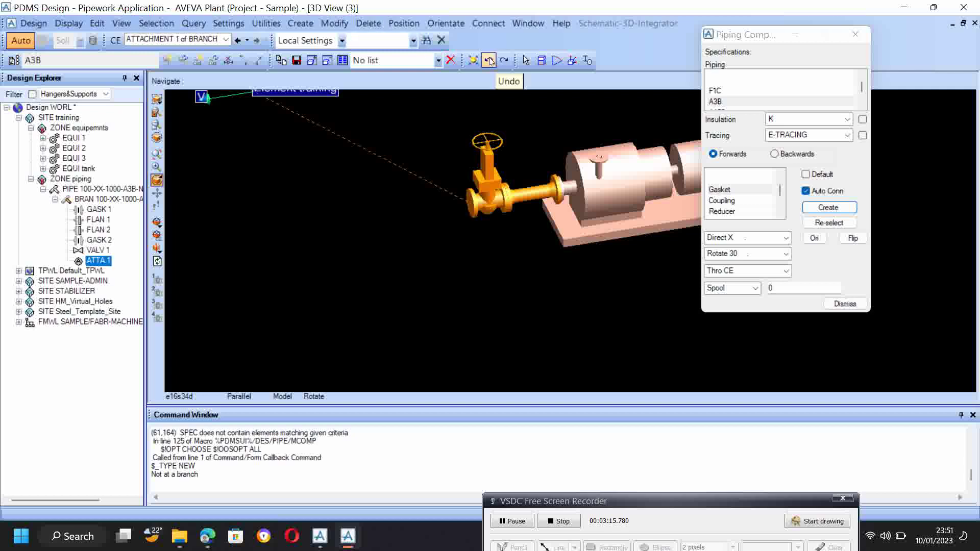
left_click(489, 60)
left_click(504, 61)
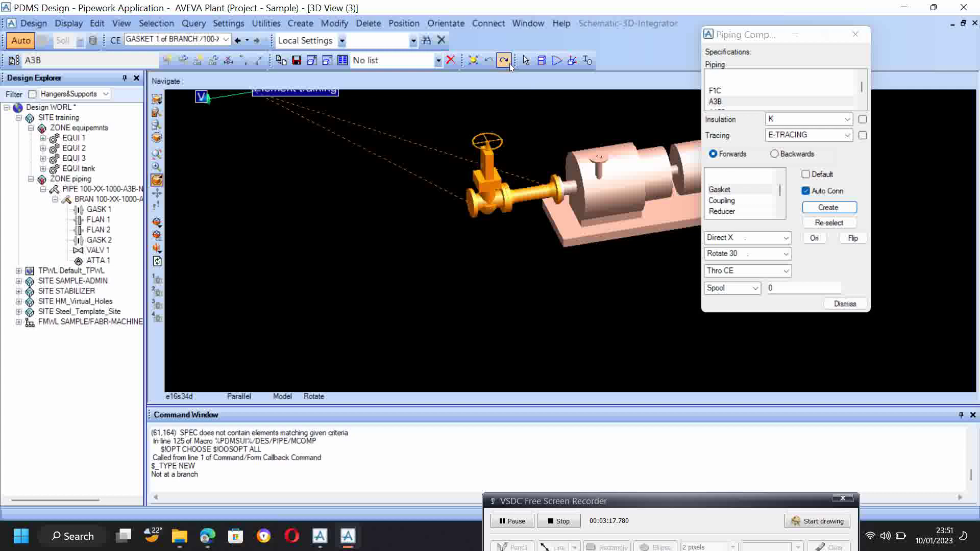
right_click(102, 262)
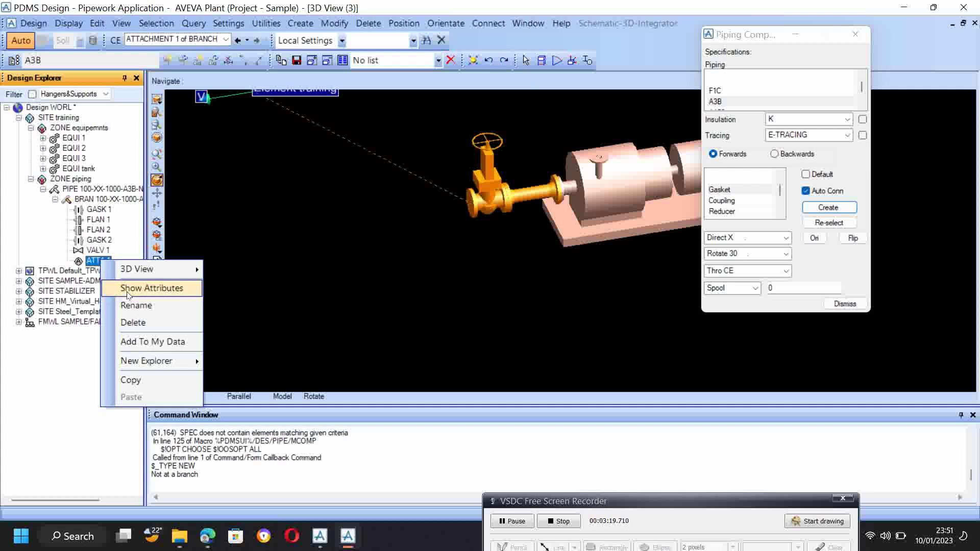
left_click(125, 325)
Delete the stray attachment ATTA 1 and add a gasket after the gate valve.
left_click(463, 283)
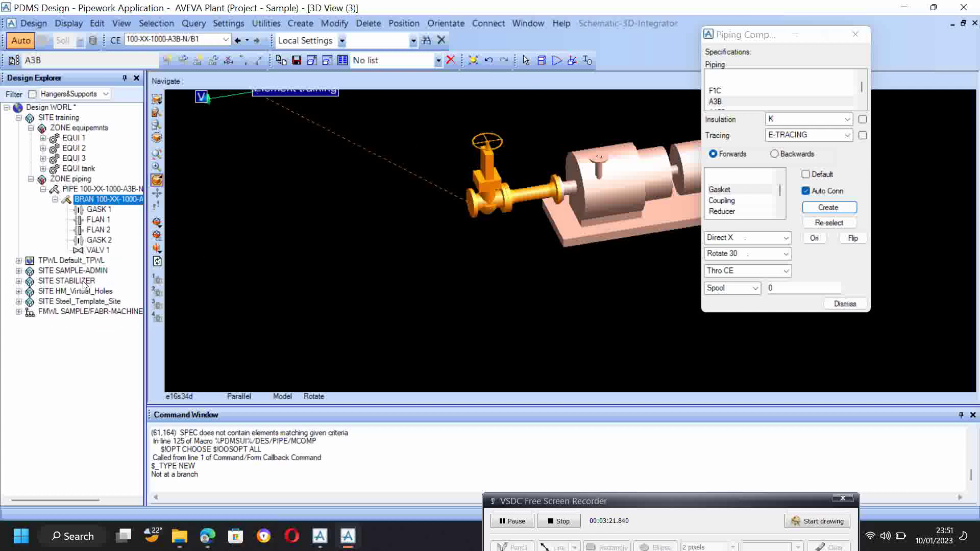
left_click(98, 250)
left_click(727, 191)
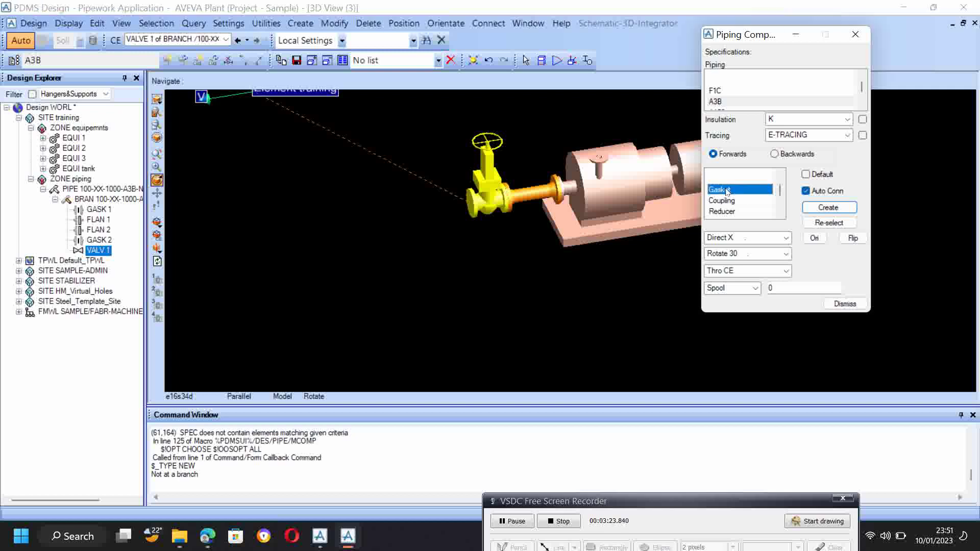
left_click(827, 207)
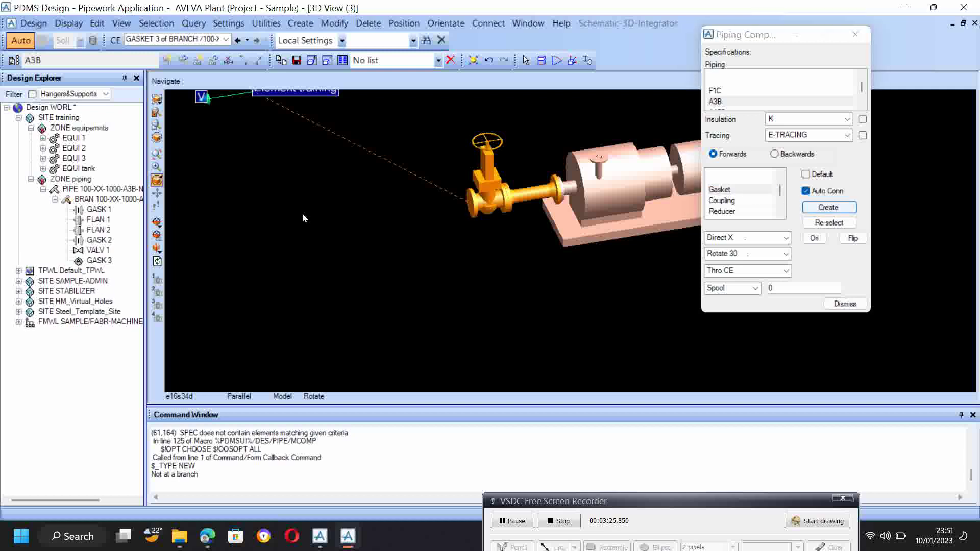
Add flange FLAN 3 after the gate valve's new gasket.
left_click(717, 191)
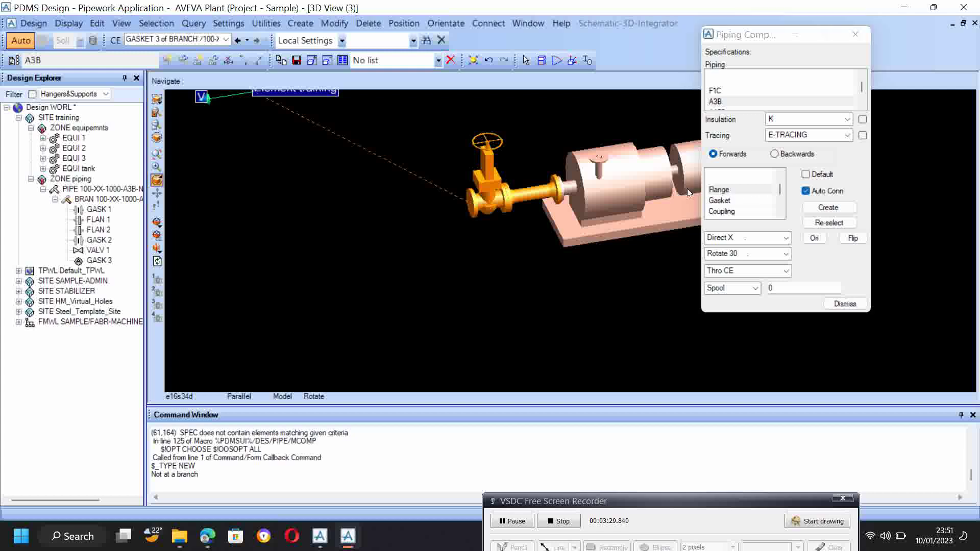
left_click(727, 192)
left_click(843, 208)
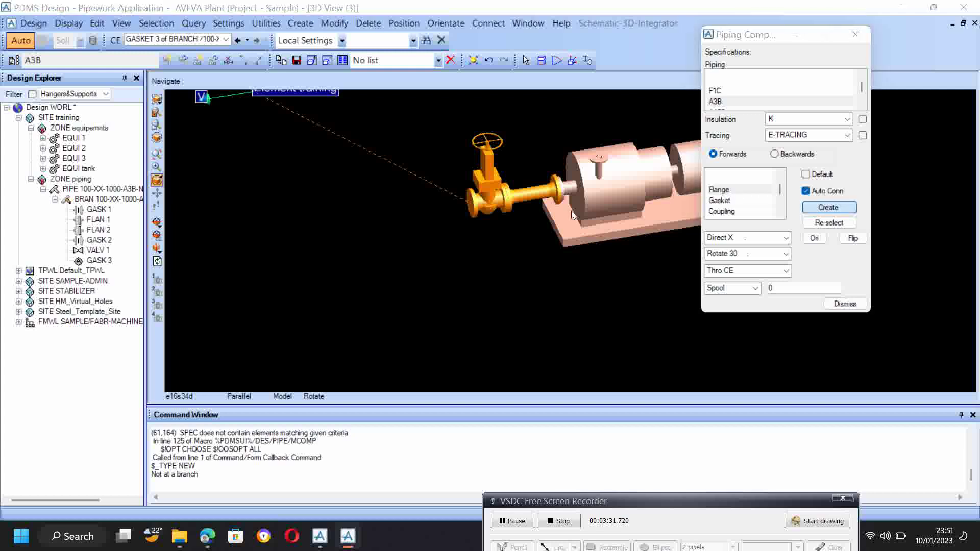
left_click(221, 233)
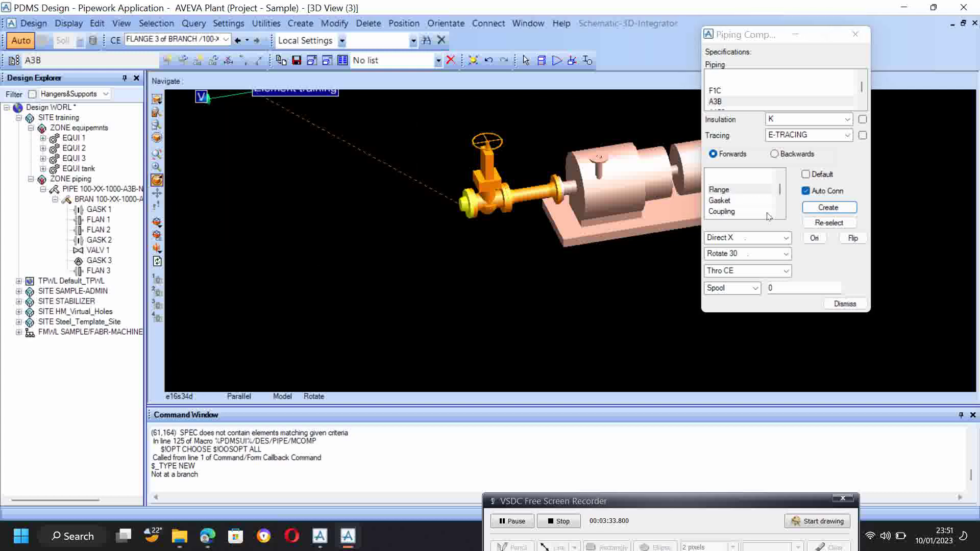
left_click(734, 190)
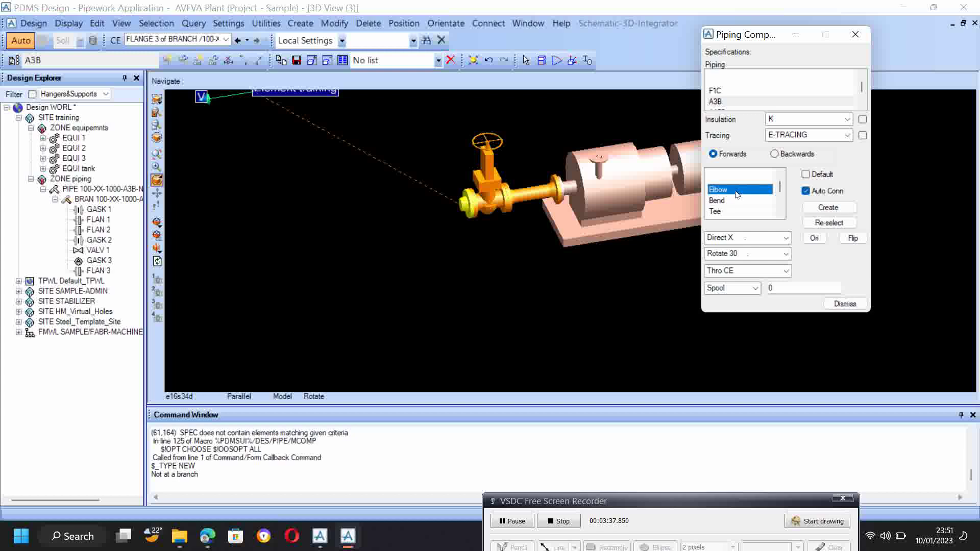
Add an EL90 elbow after FLAN 3, offset from it by a 500 spool.
left_click(826, 212)
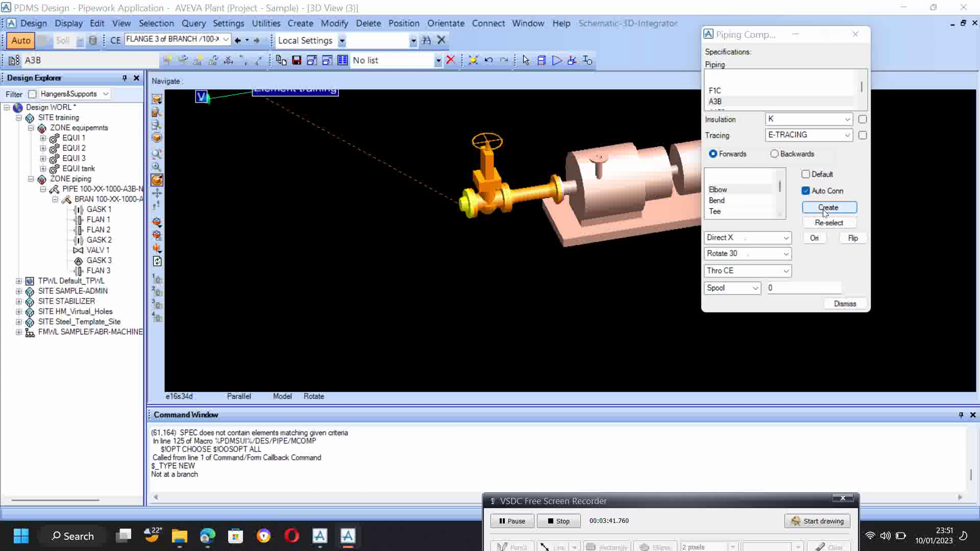
left_click(217, 185)
left_click(222, 233)
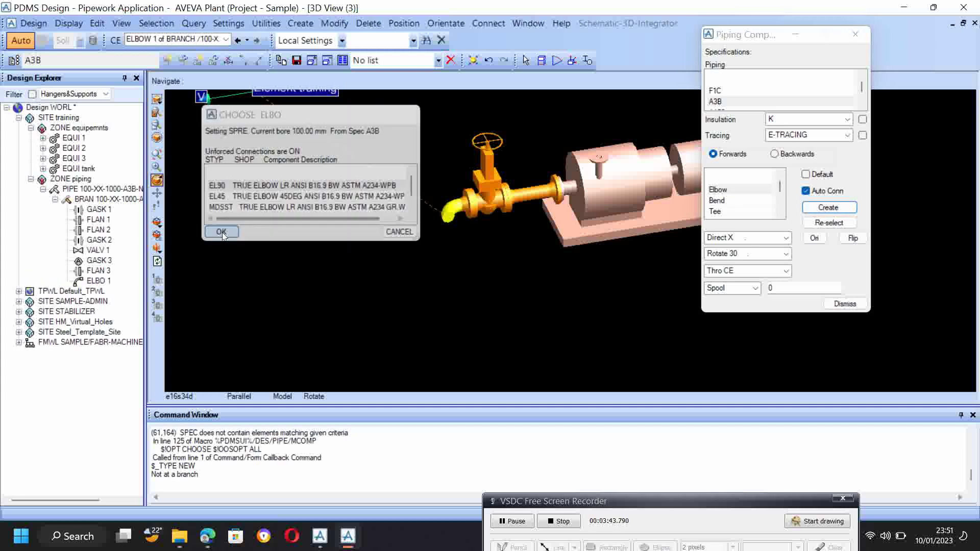
left_click(754, 289)
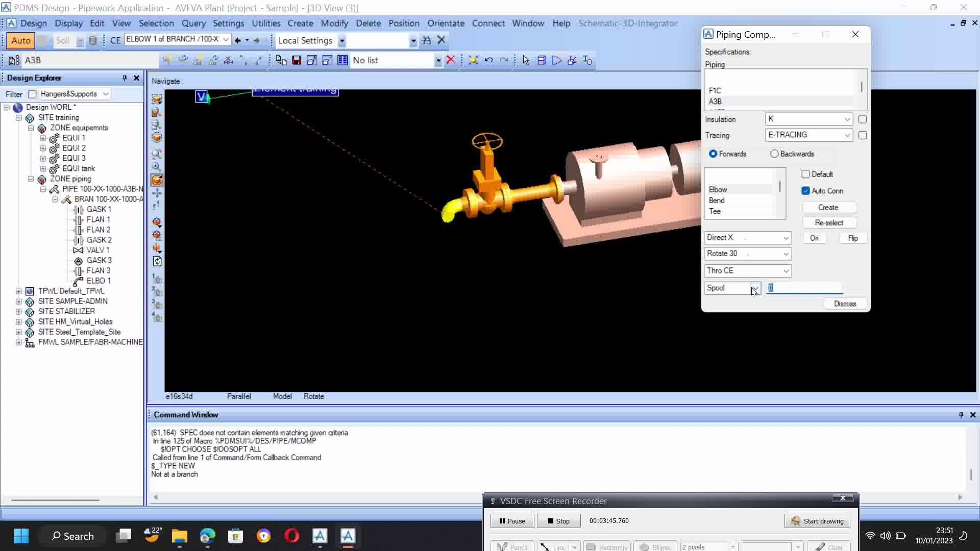
type("500")
key("Return")
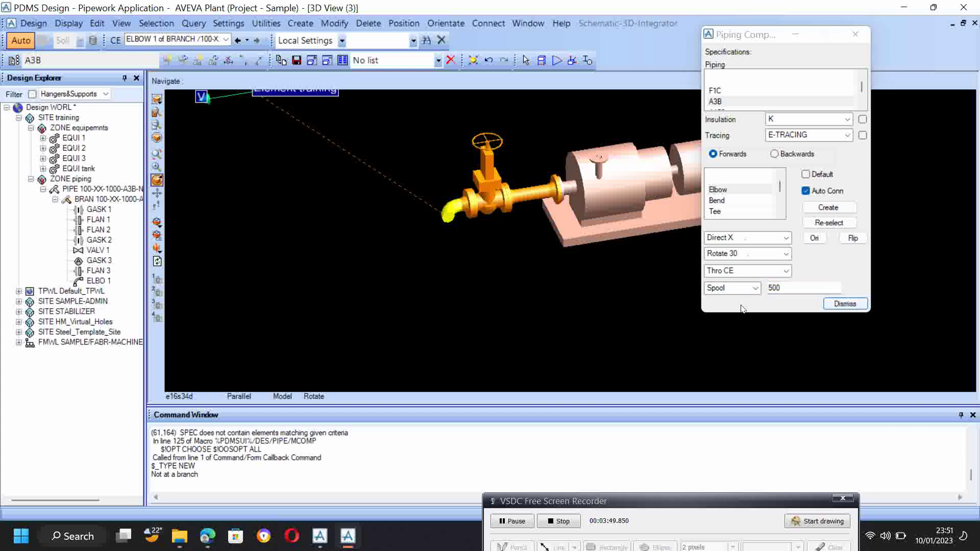
left_click(739, 289)
left_click(725, 299)
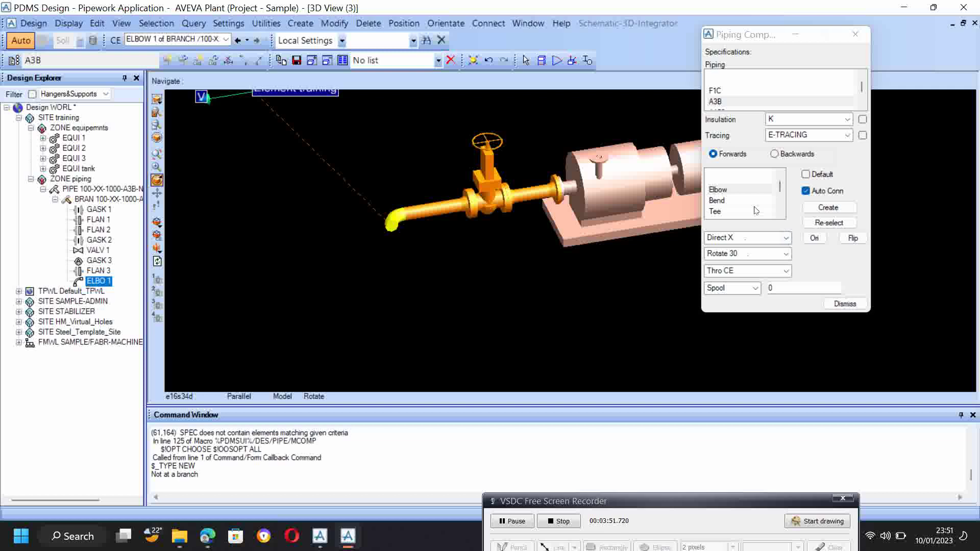
left_click(749, 190)
key("Down")
key("Down")
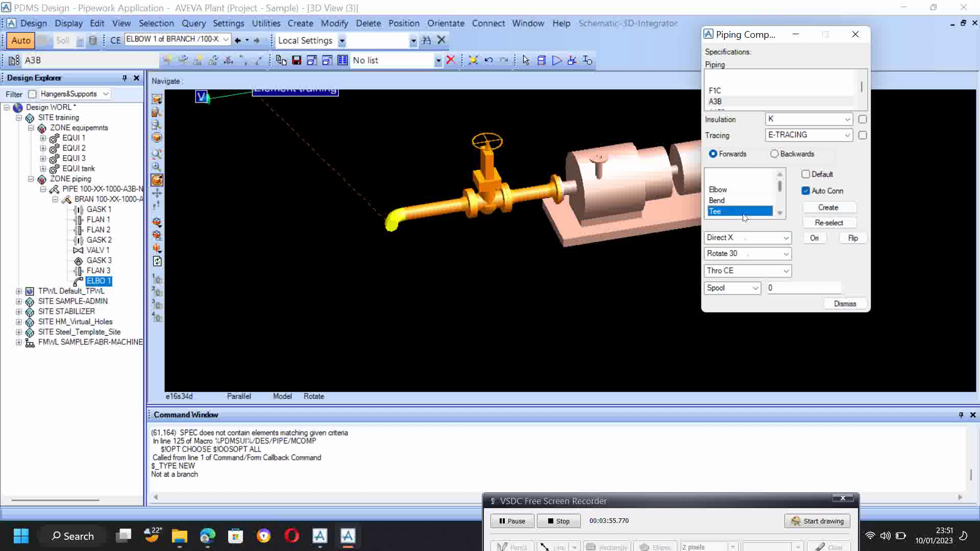
Add the 100.00 TEE after the elbow, spaced along the pipe by a 50 spool.
left_click(832, 208)
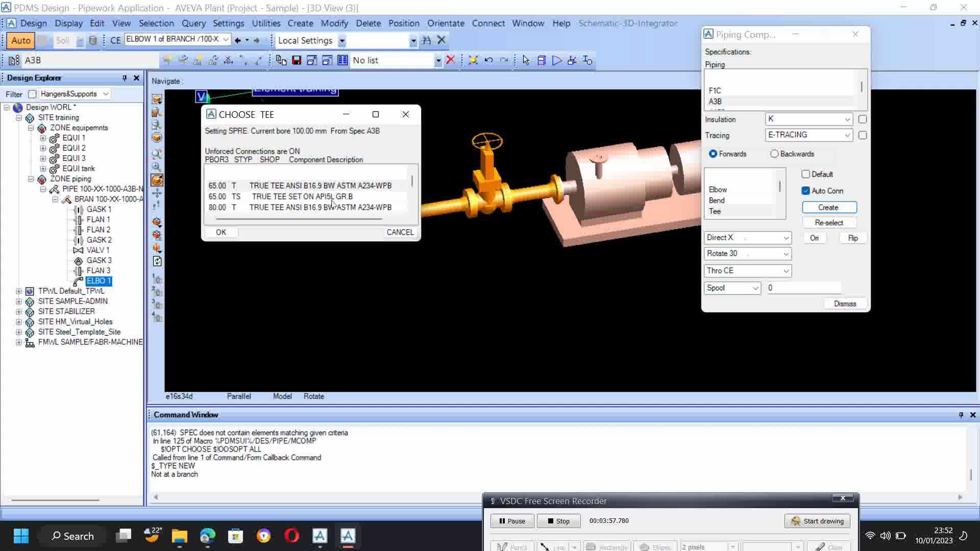
scroll(289, 207, "down", 5)
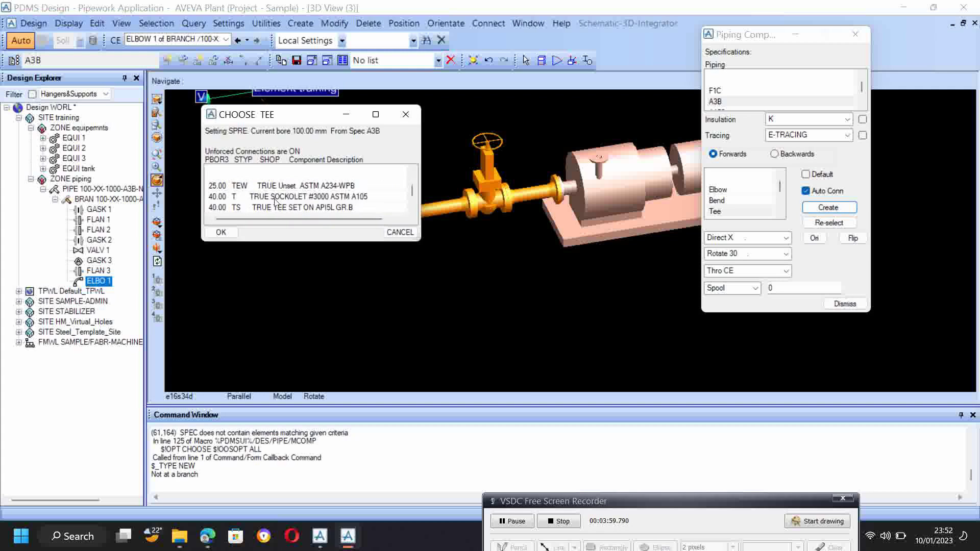
scroll(275, 202, "down", 3)
left_click(246, 207)
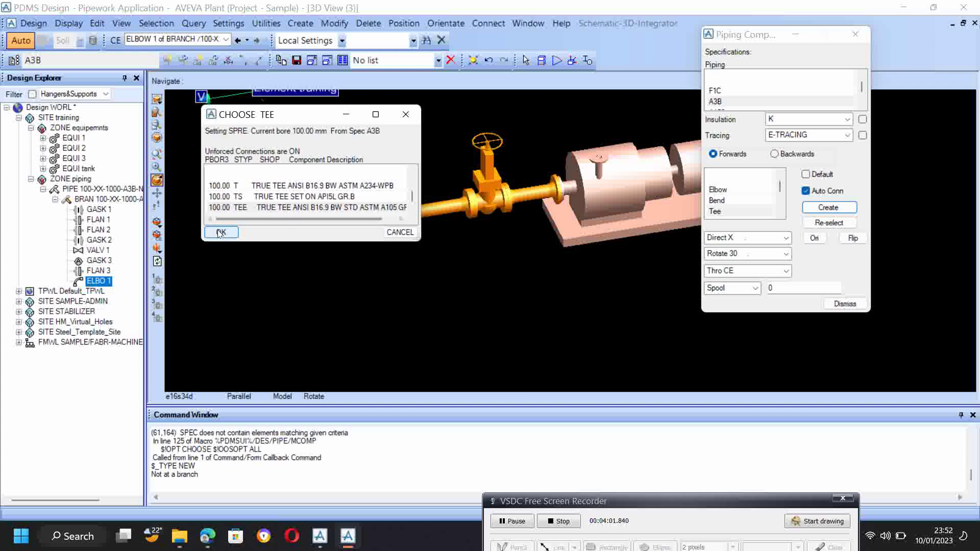
left_click(221, 232)
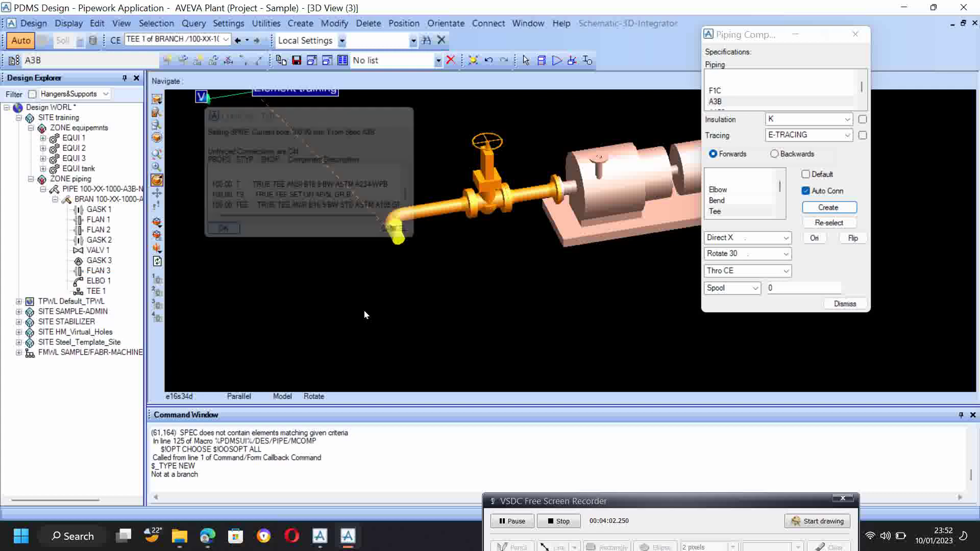
left_click(772, 289)
type("50")
key("Return")
left_click(740, 294)
left_click(720, 302)
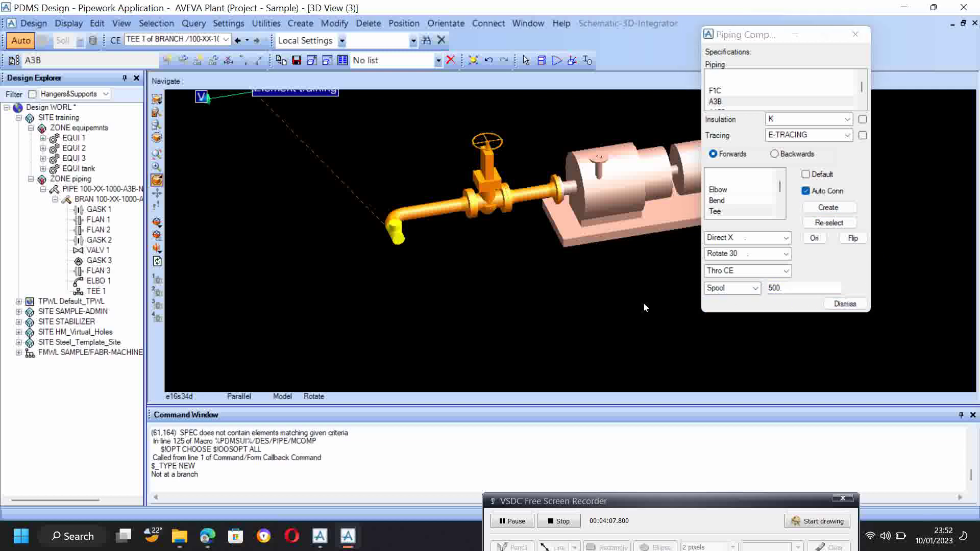
left_click(716, 292)
left_click(720, 302)
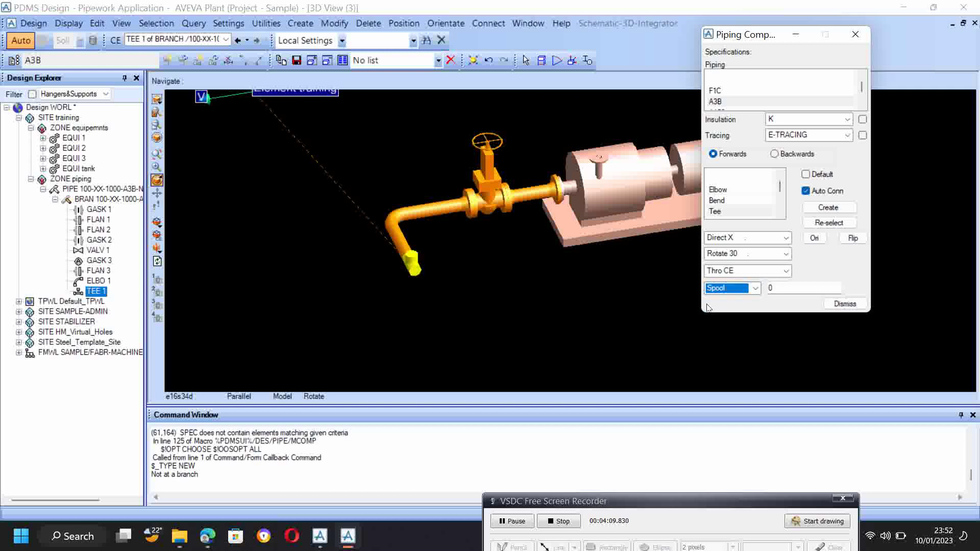
Keep the tee directed along X and rotate it 90 degrees.
left_click(746, 239)
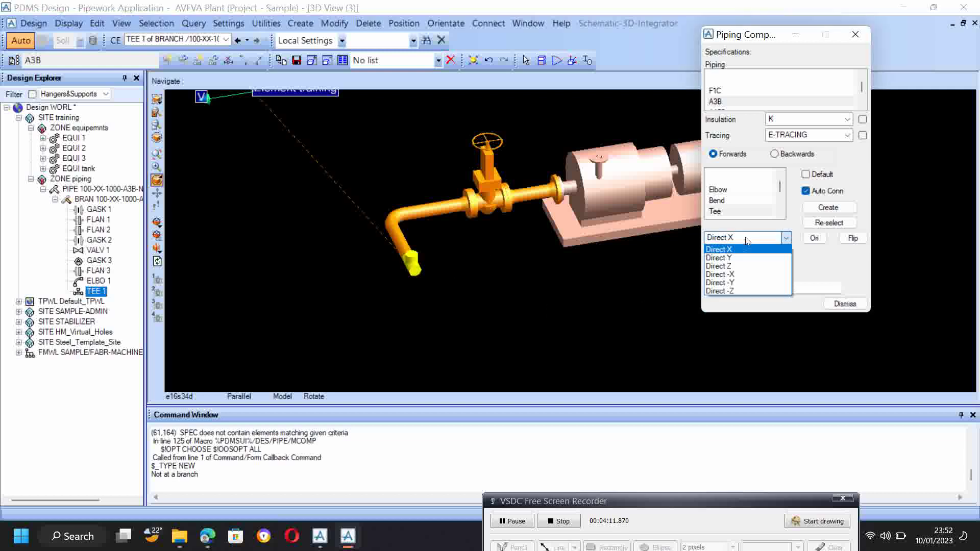
left_click(753, 249)
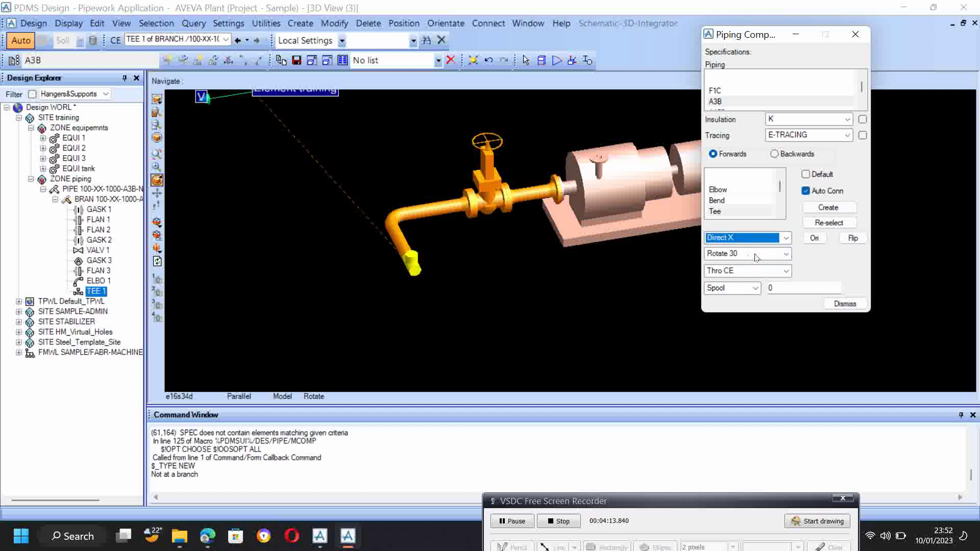
left_click(754, 255)
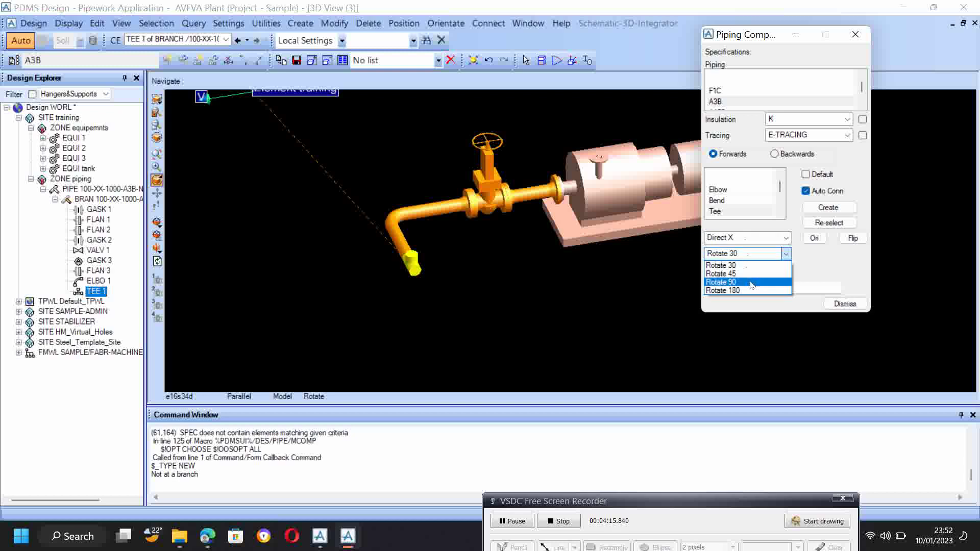
left_click(749, 280)
left_click(584, 310)
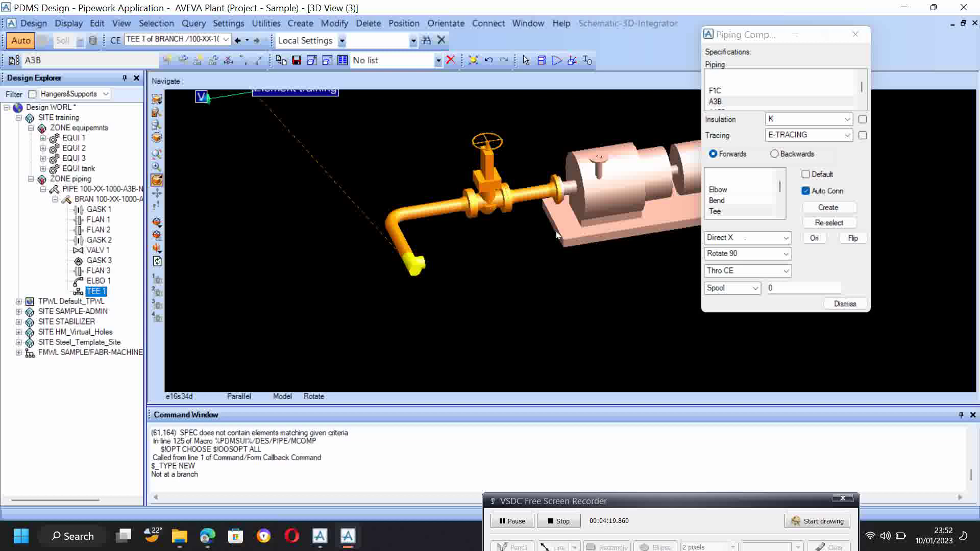
middle_click_drag(563, 226, 486, 234)
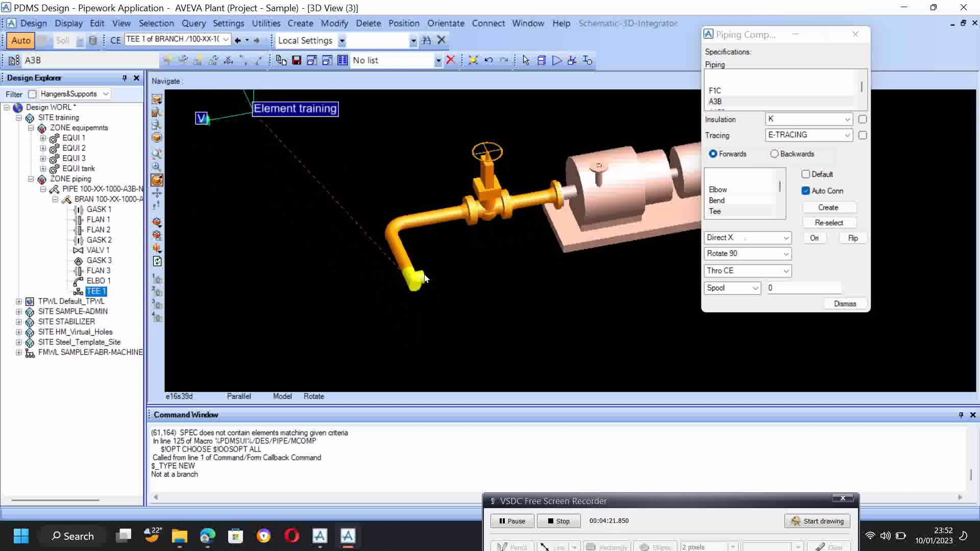
scroll(406, 267, "up", 2)
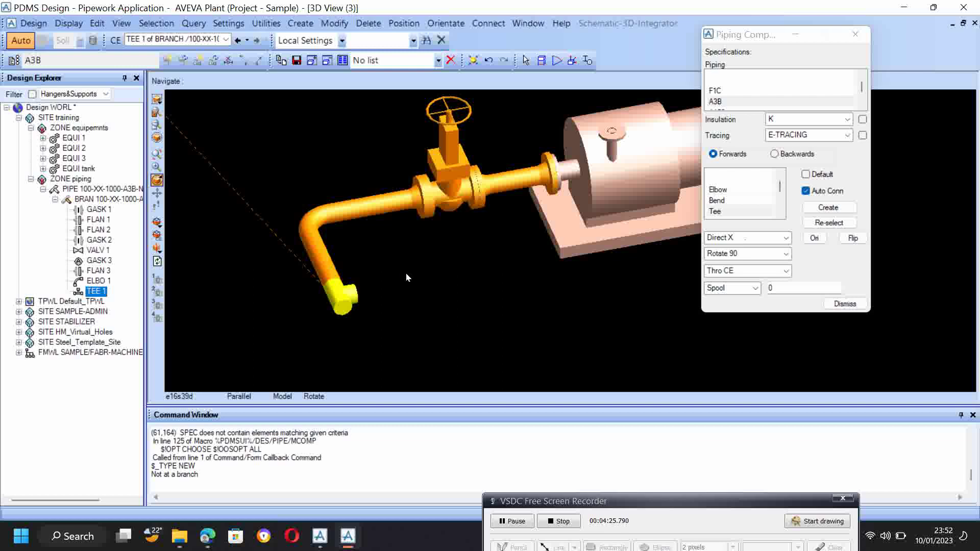
Set TEE 1 to leave through its P3 branch point via Arrive/Leave.
left_click(334, 23)
mouse_move(380, 251)
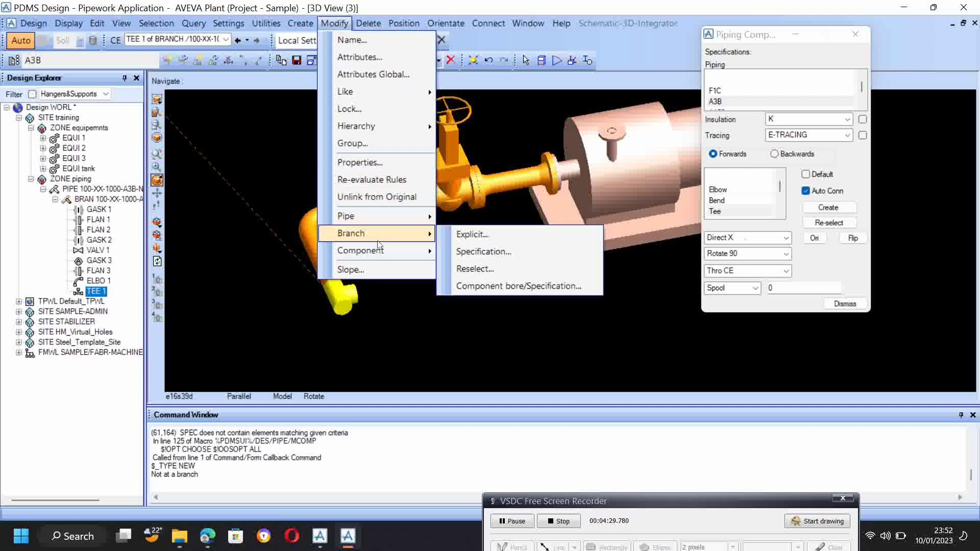
left_click(474, 269)
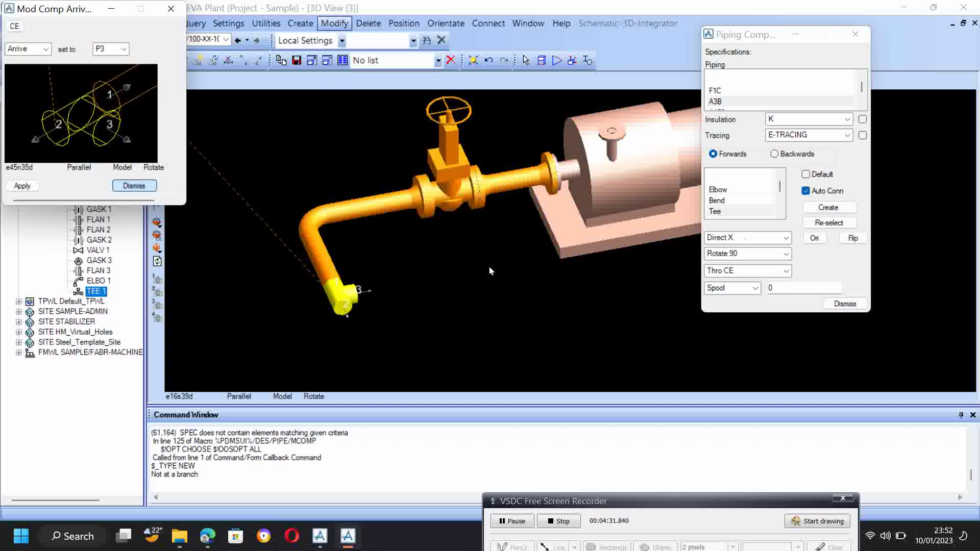
left_click(45, 49)
left_click(38, 64)
left_click(123, 50)
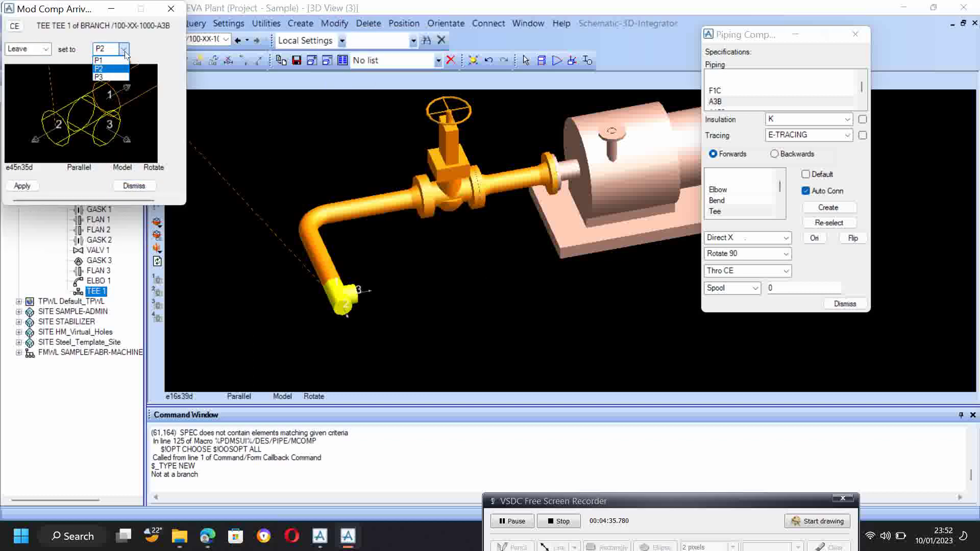
left_click(118, 81)
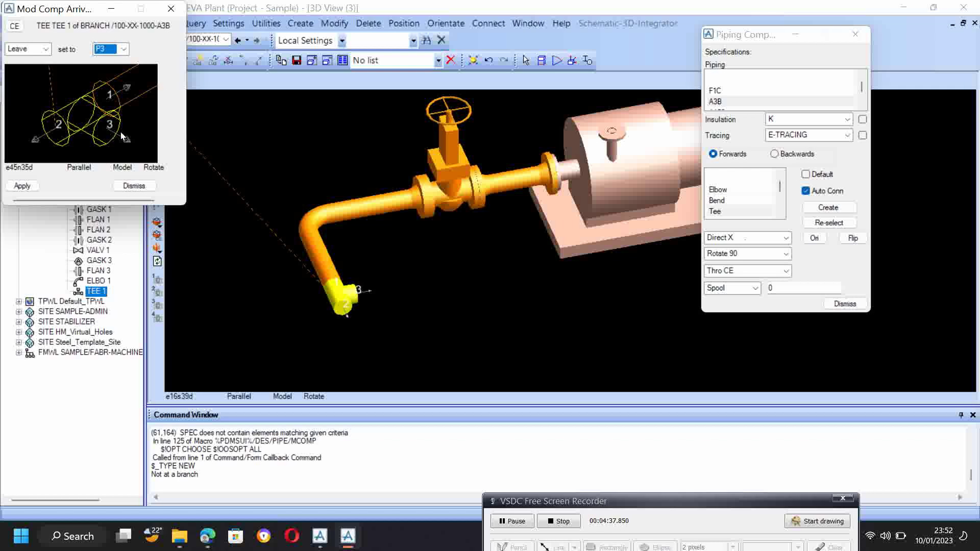
left_click(22, 186)
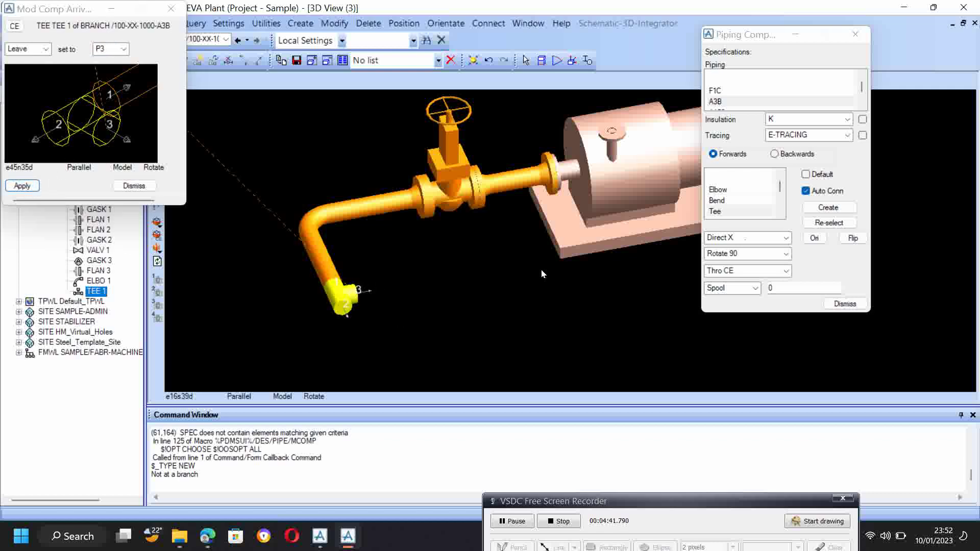
Add an EL90 elbow at the tee's P3 outlet.
left_click(737, 190)
left_click(827, 207)
left_click(277, 190)
left_click(221, 232)
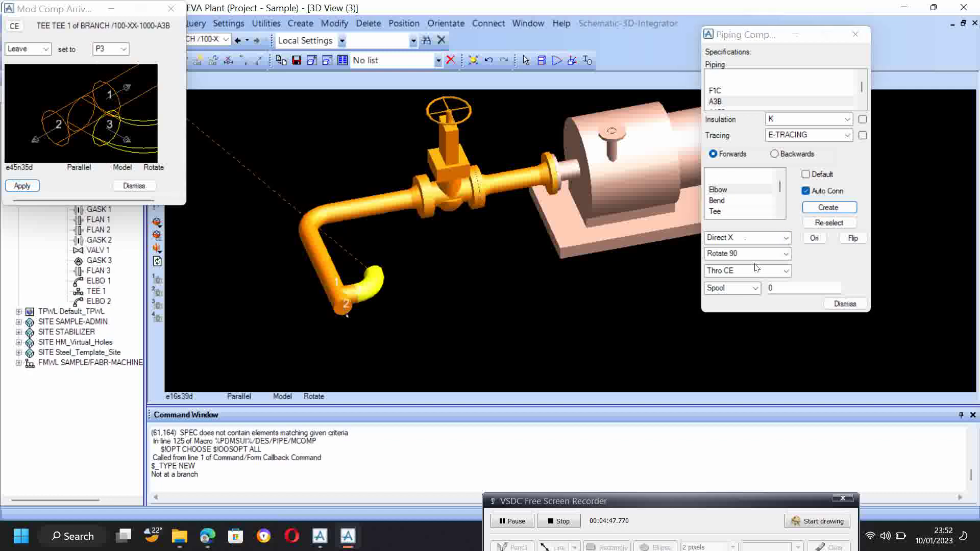
Set a 5000 Distance spool so ELBO 2 moves out, creating the long pipe run.
left_click(774, 289)
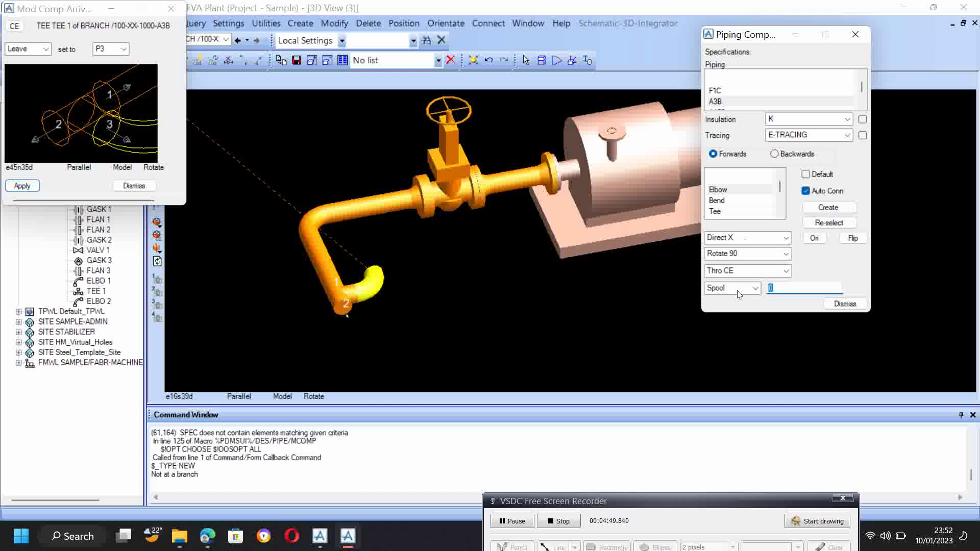
type("5000")
key("Return")
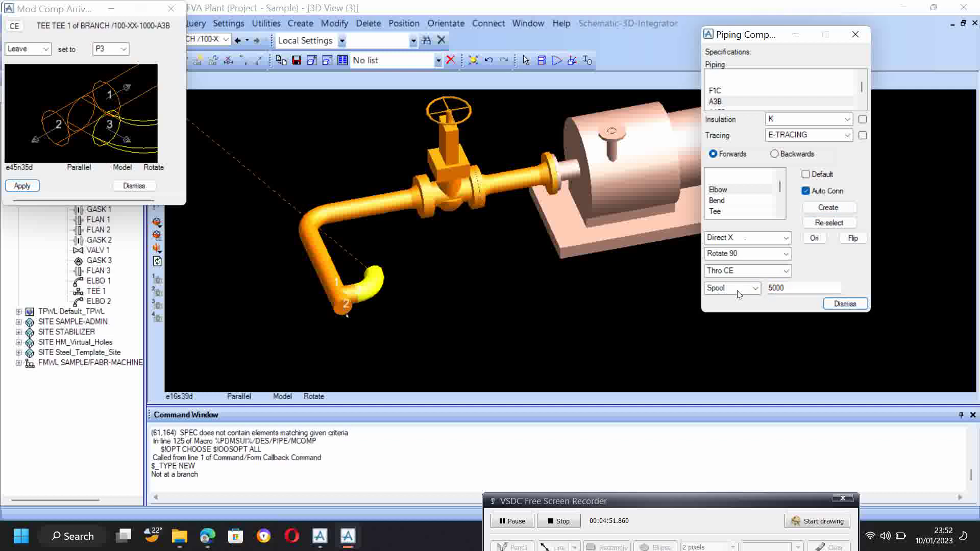
left_click(740, 288)
left_click(744, 308)
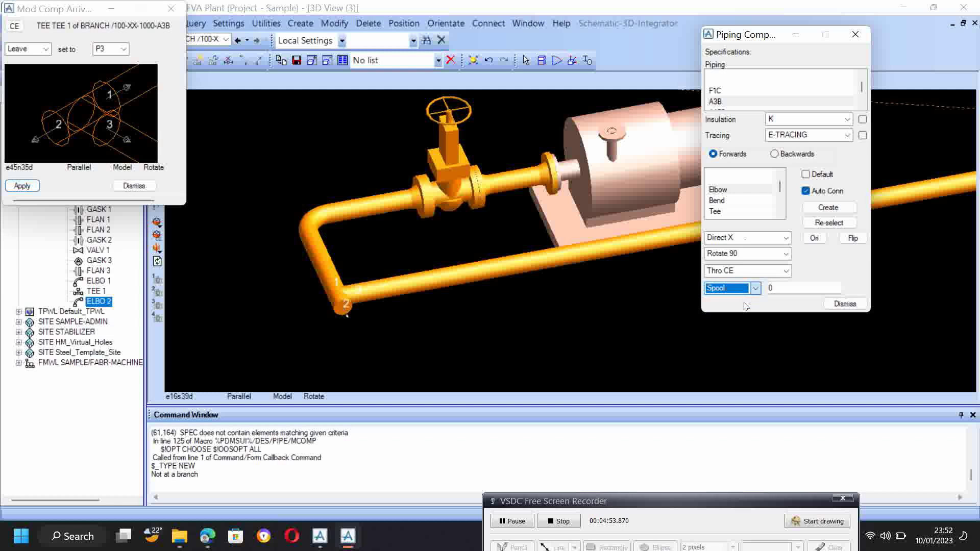
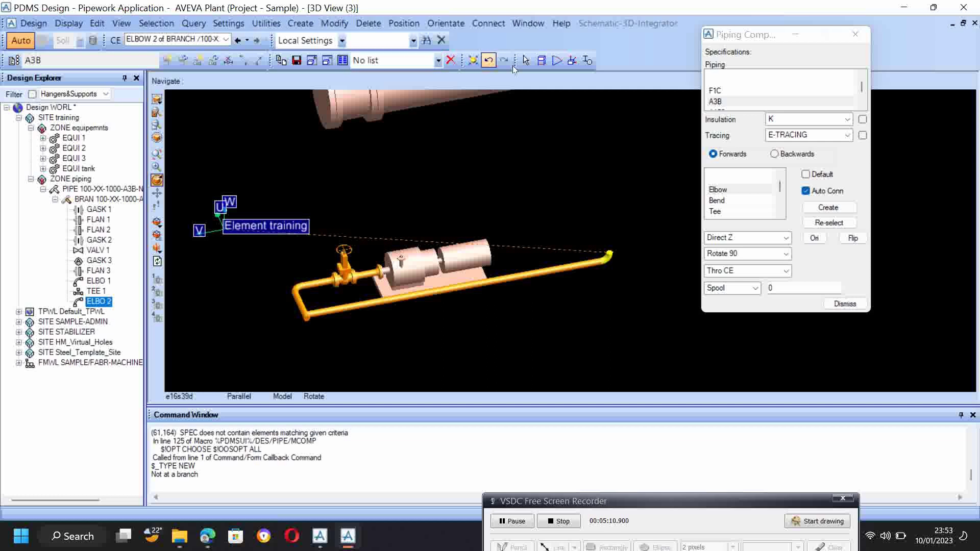
Enable the element name label with cardinal direction axes in the tag display options.
left_click(571, 60)
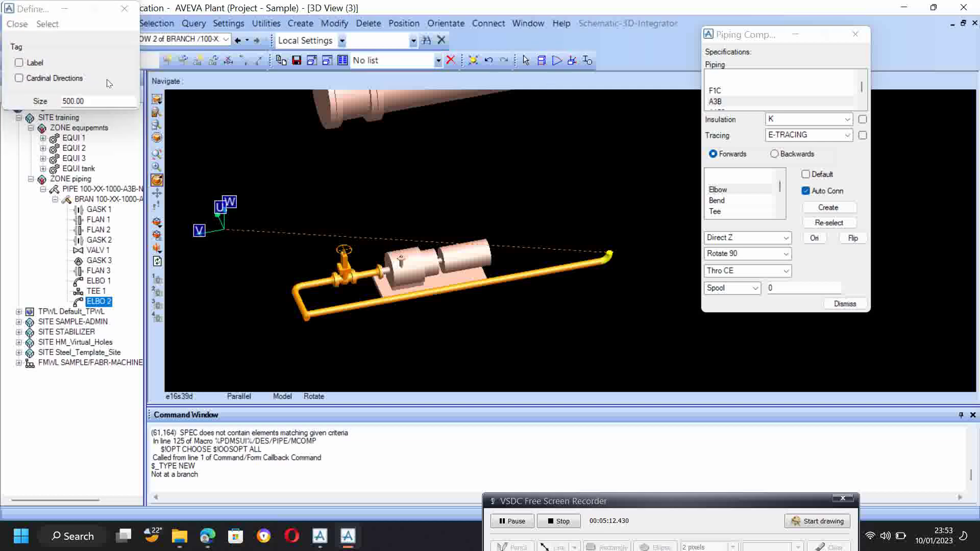
left_click(25, 66)
left_click(19, 79)
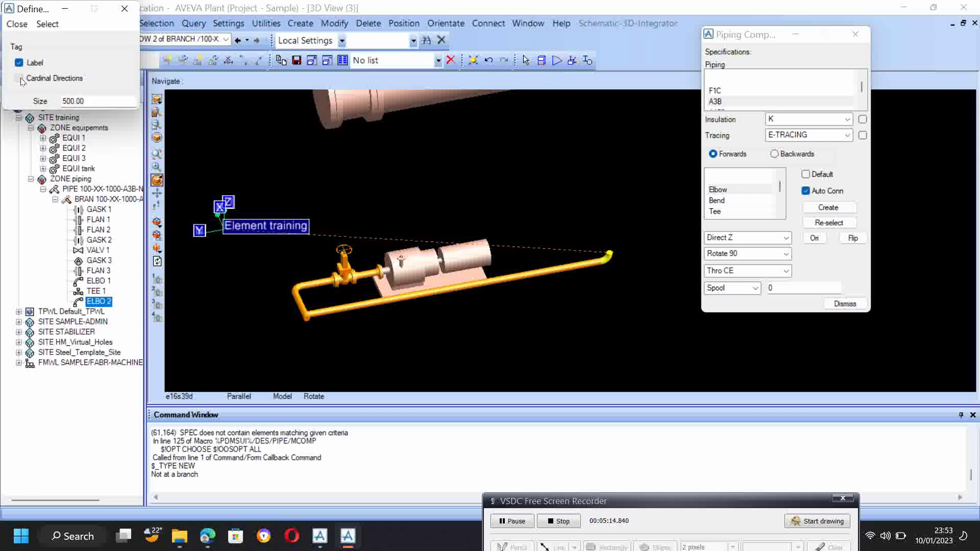
left_click(124, 9)
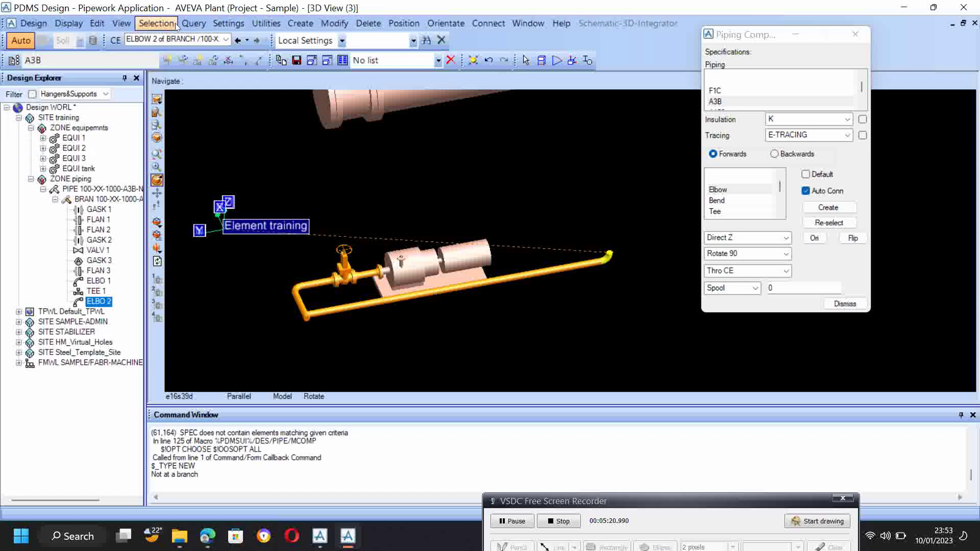
Check the current session units under Settings > Units.
left_click(121, 23)
left_click(148, 24)
mouse_move(97, 23)
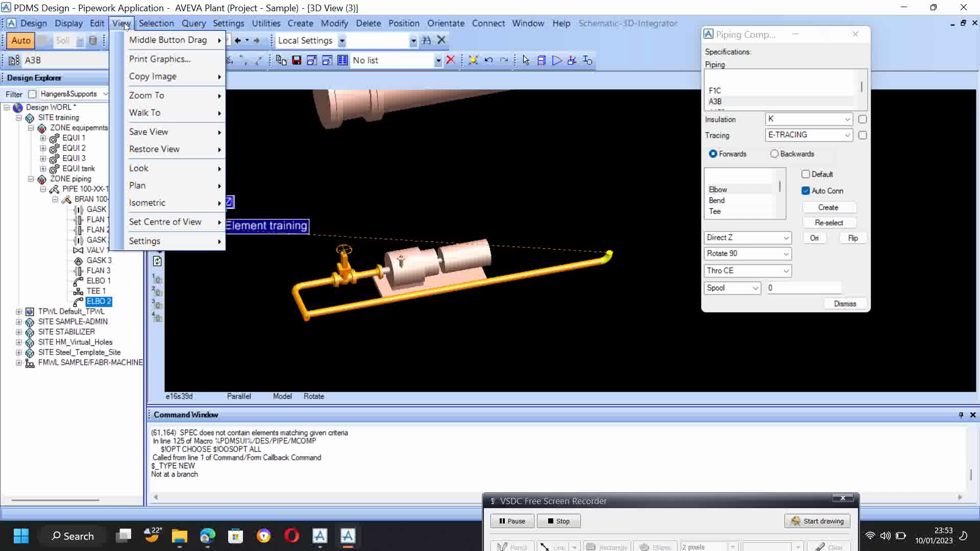
mouse_move(153, 25)
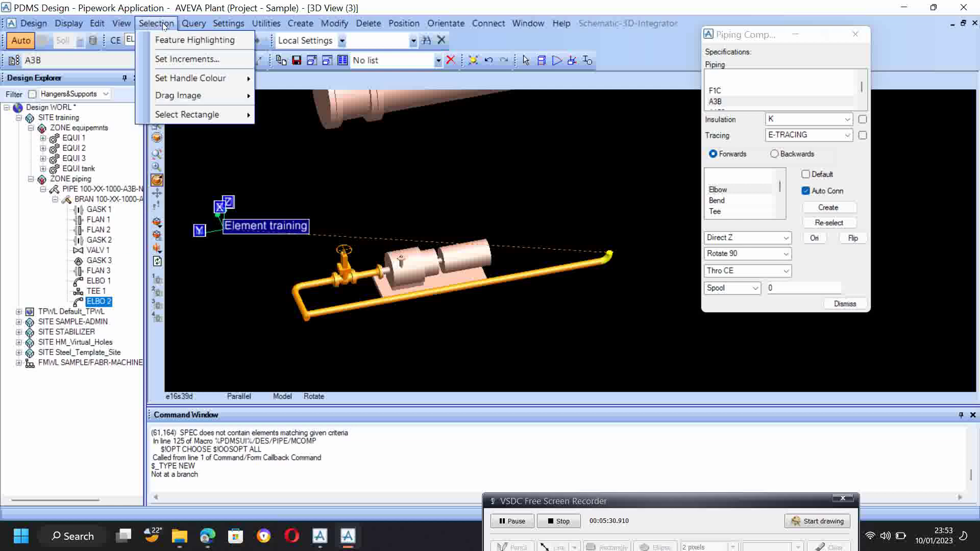
mouse_move(201, 28)
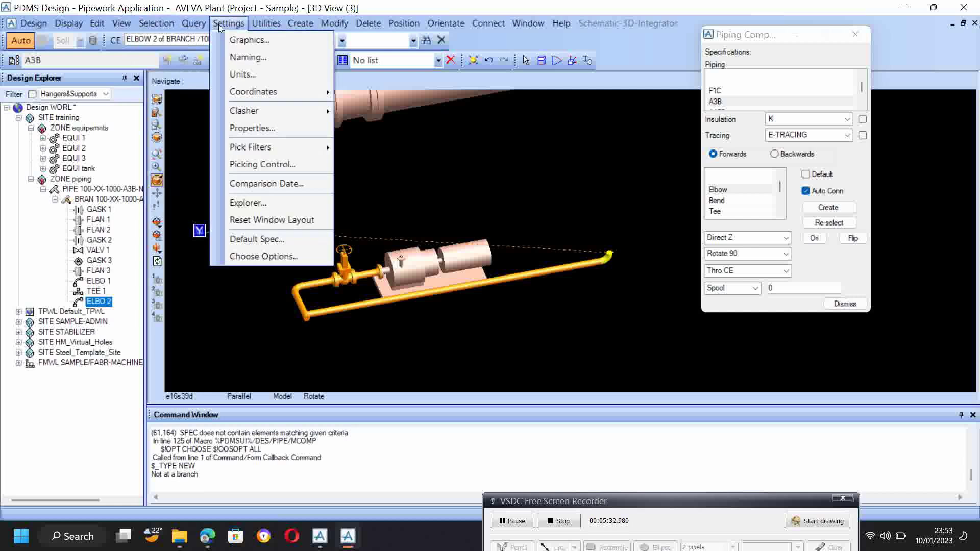
left_click(261, 74)
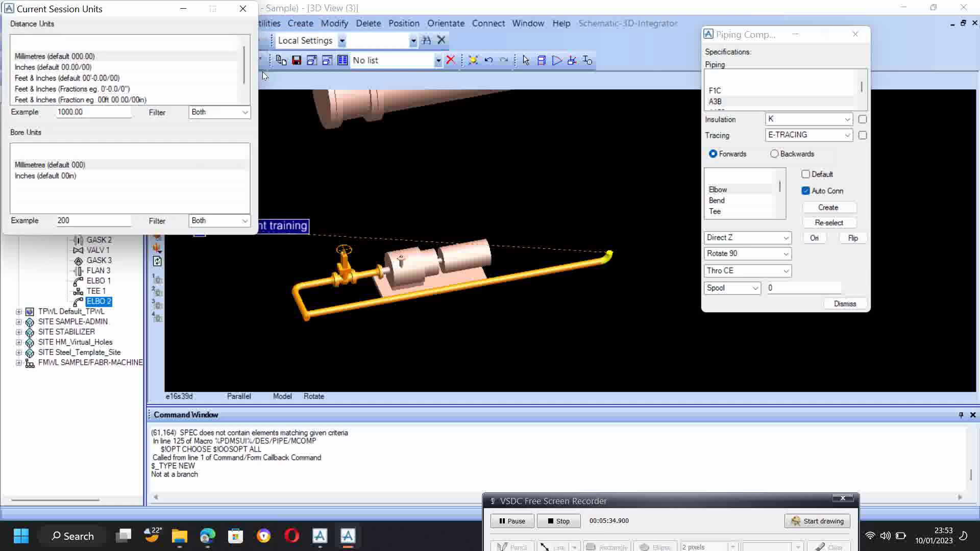
left_click(243, 8)
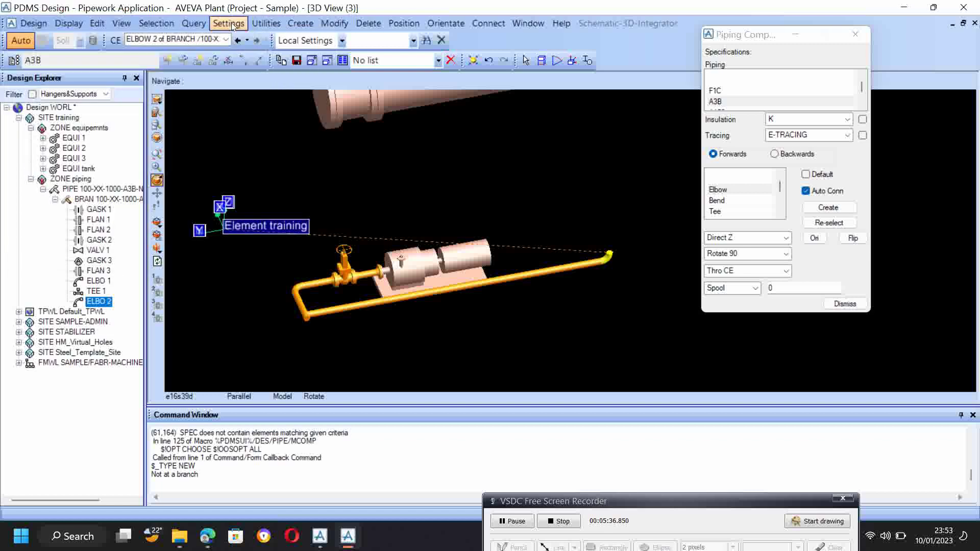
left_click(230, 24)
Set coordinates to ENU directions and review the available routing directions.
mouse_move(281, 94)
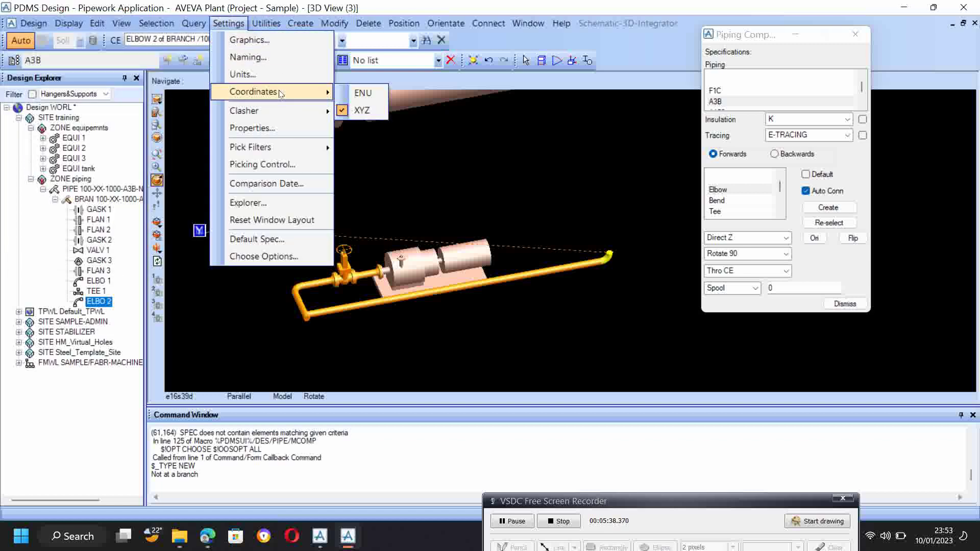
left_click(357, 93)
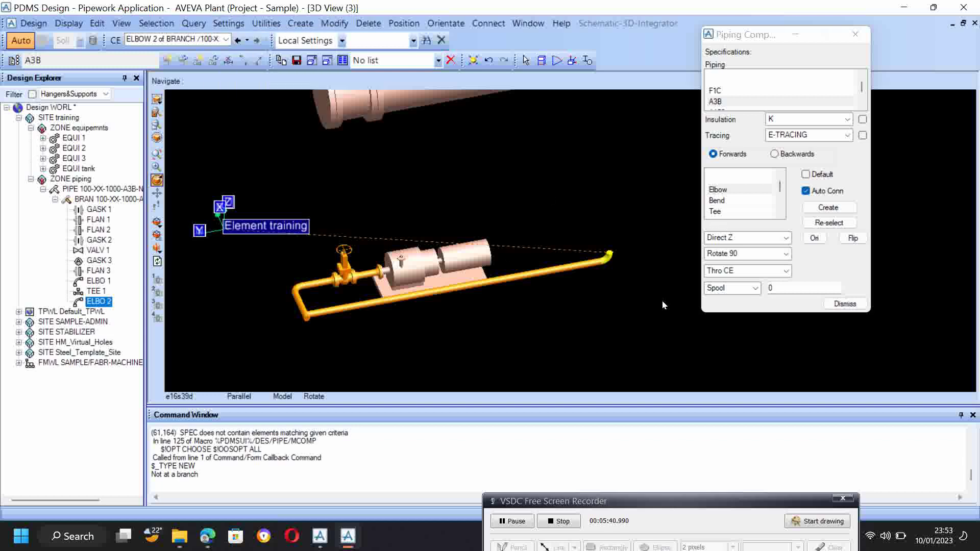
left_click(745, 238)
left_click(725, 245)
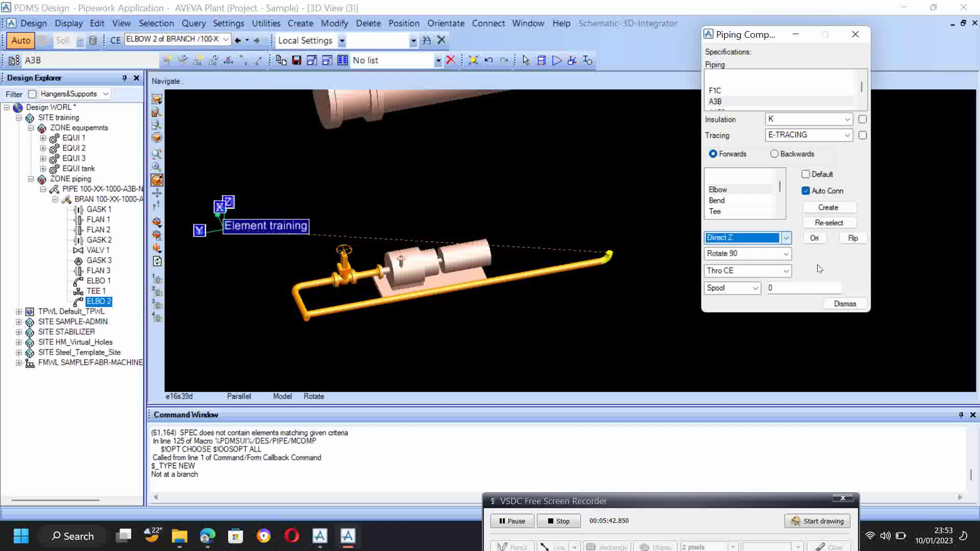
Set the routing direction to -X and create a third elbow at the branch end.
left_click(284, 248)
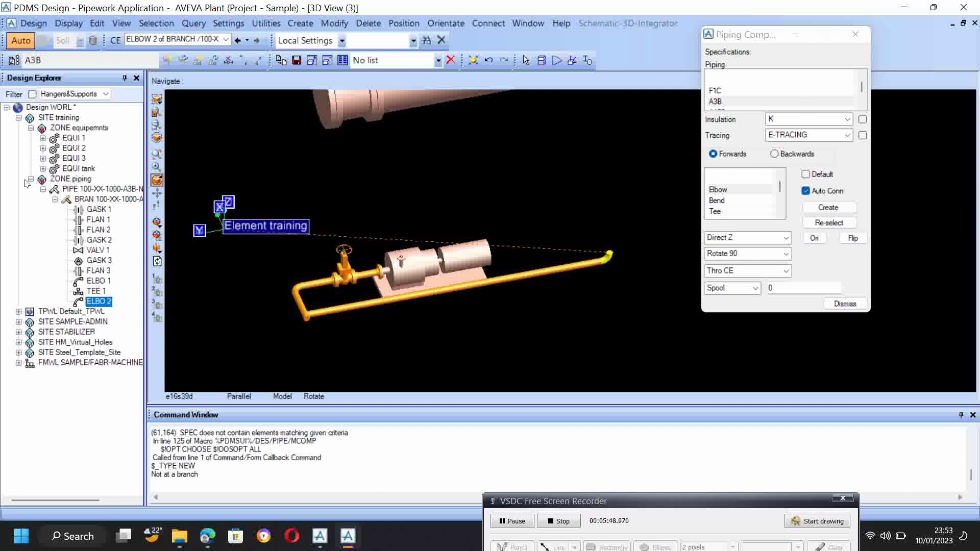
left_click(737, 238)
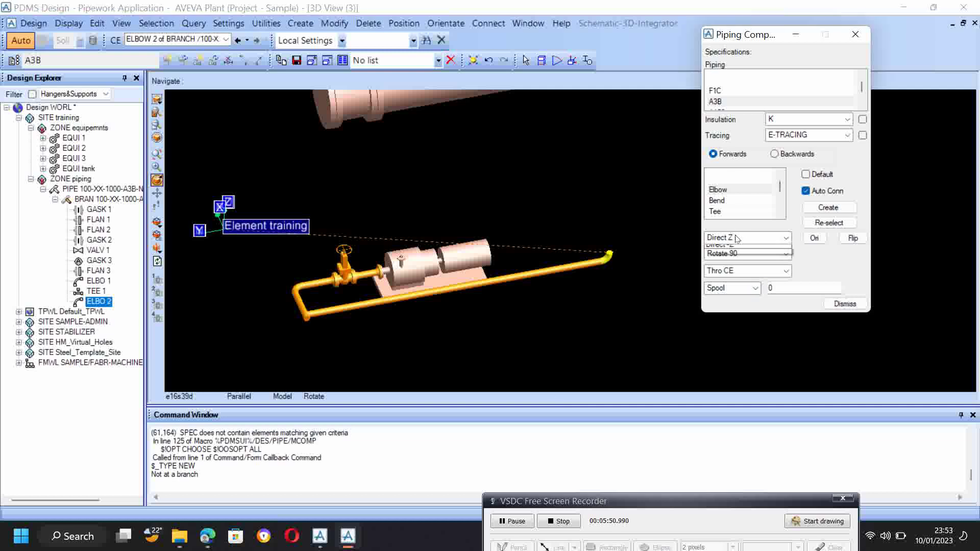
left_click(745, 250)
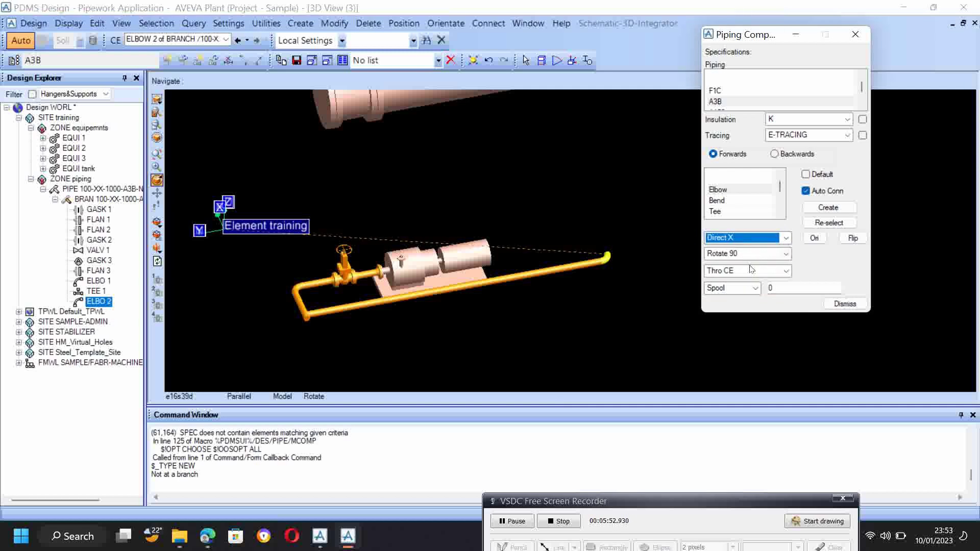
left_click(746, 240)
left_click(746, 275)
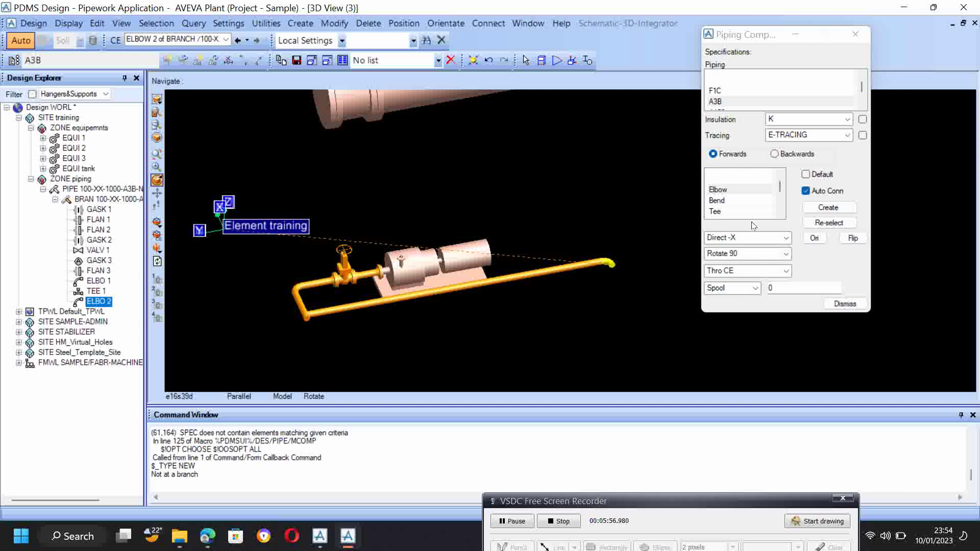
left_click(729, 192)
left_click(827, 208)
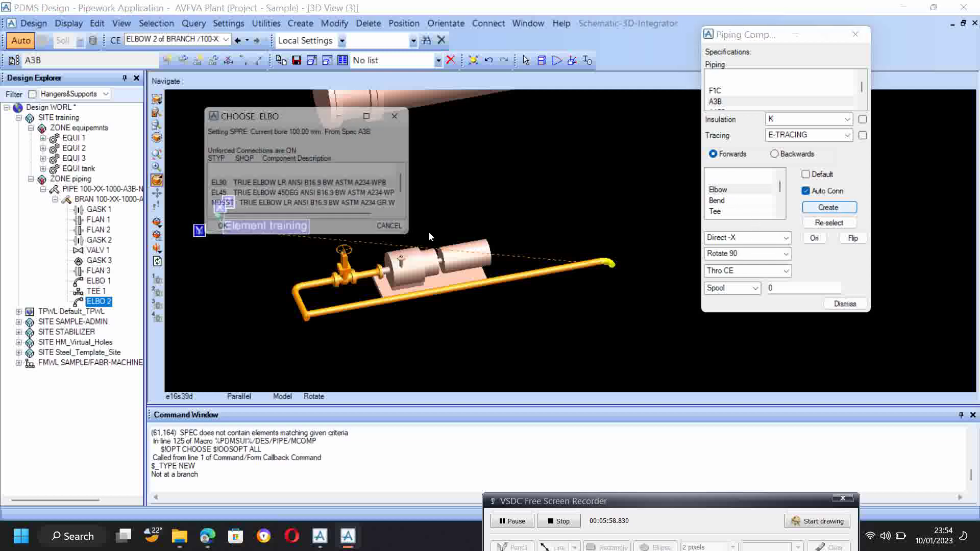
left_click(220, 232)
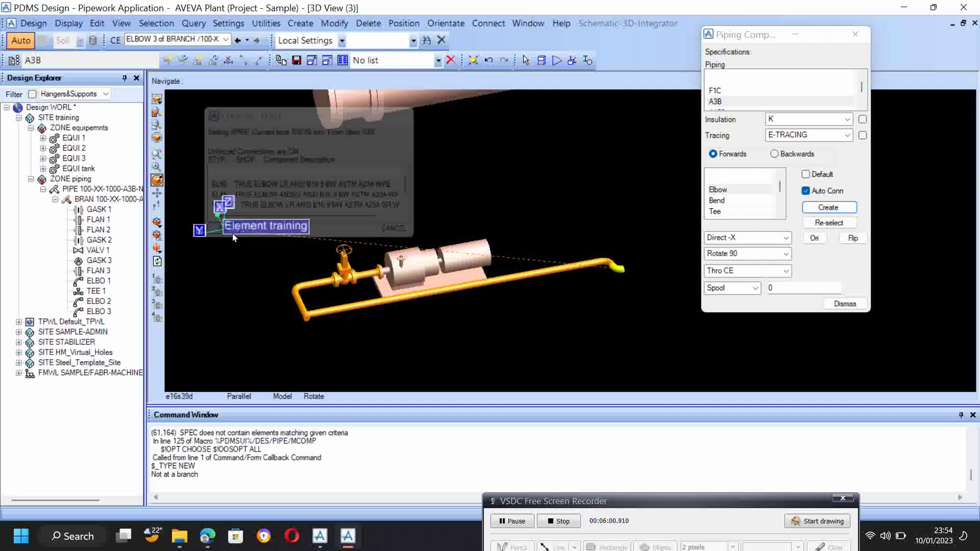
Enter a 5000 spool length and choose the Spool option.
left_click(776, 287)
type("5000")
key("Tab")
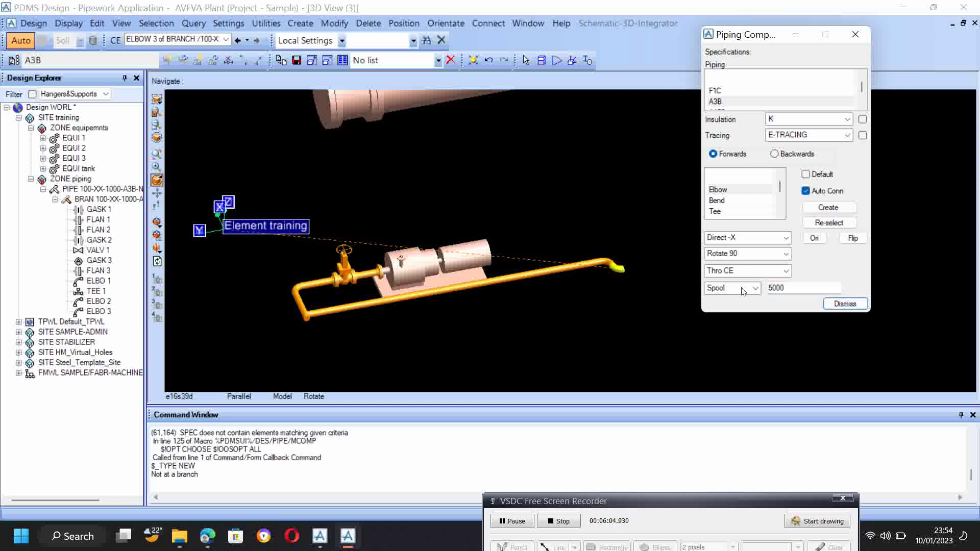
left_click(742, 290)
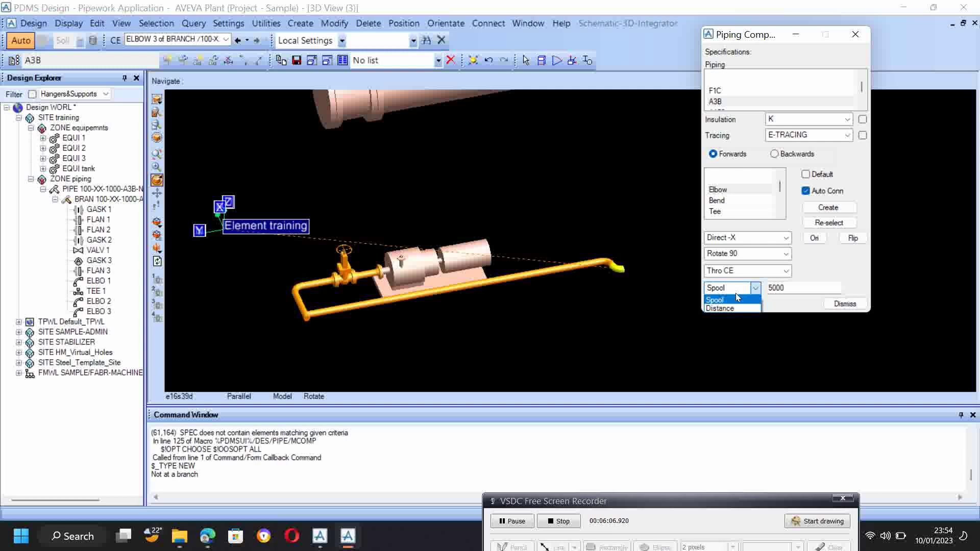
left_click(735, 301)
Add a fourth EL90 elbow at the end of the branch.
middle_click(680, 323)
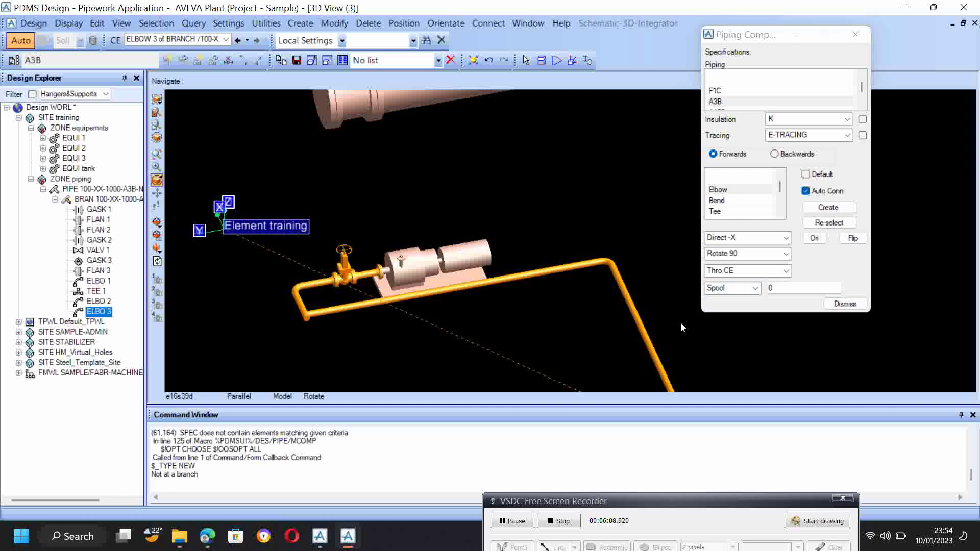
scroll(681, 323, "down", 2)
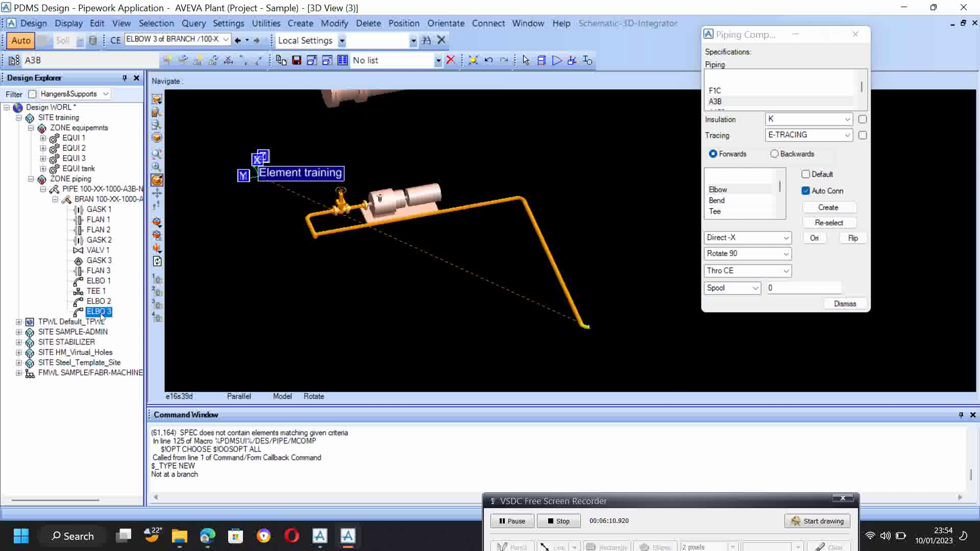
left_click(747, 191)
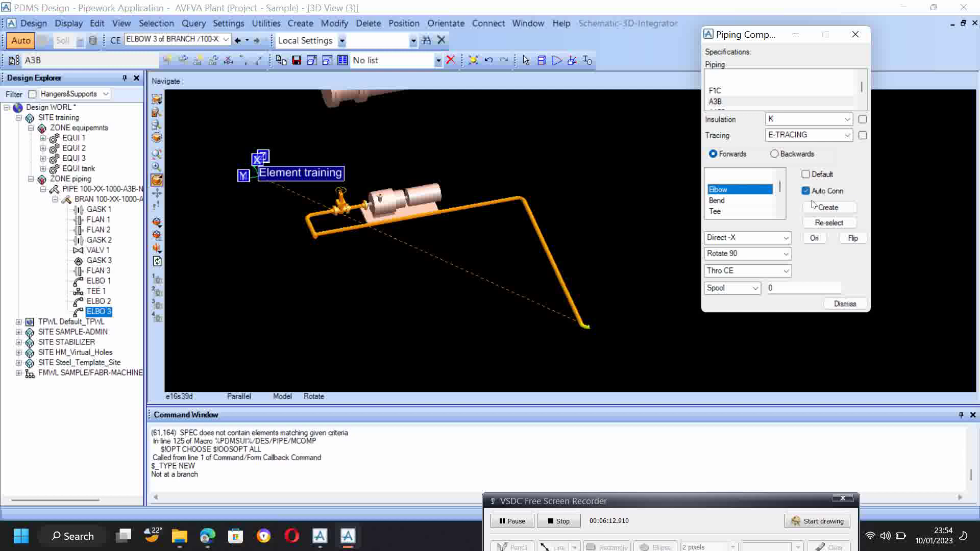
left_click(828, 207)
left_click(296, 185)
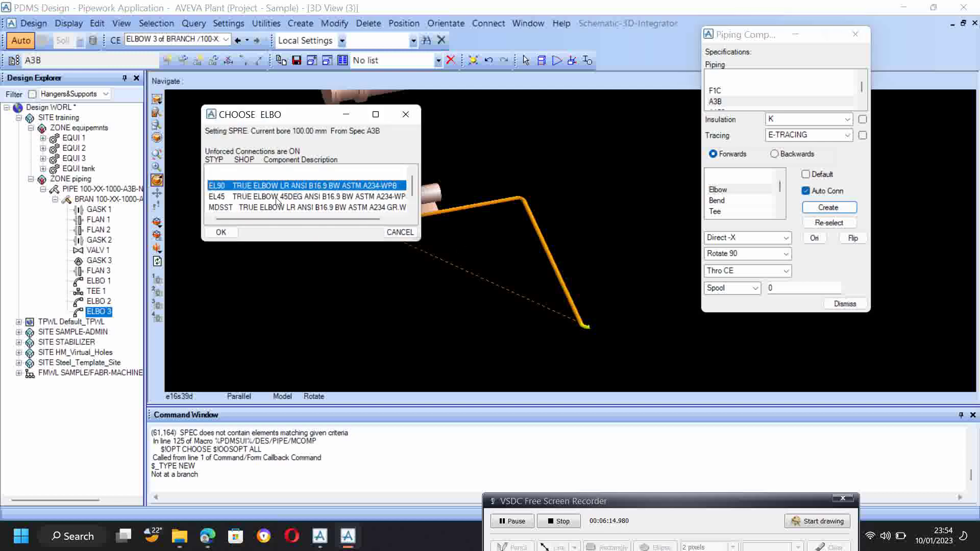
left_click(233, 231)
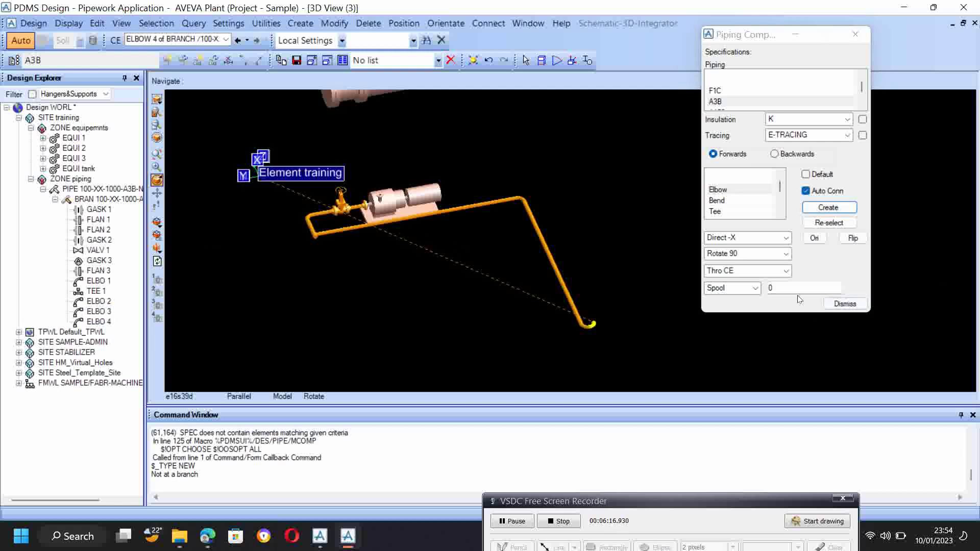
Run another 5000 spool leg after the new elbow.
type("5000")
key("Return")
left_click(716, 289)
left_click(716, 299)
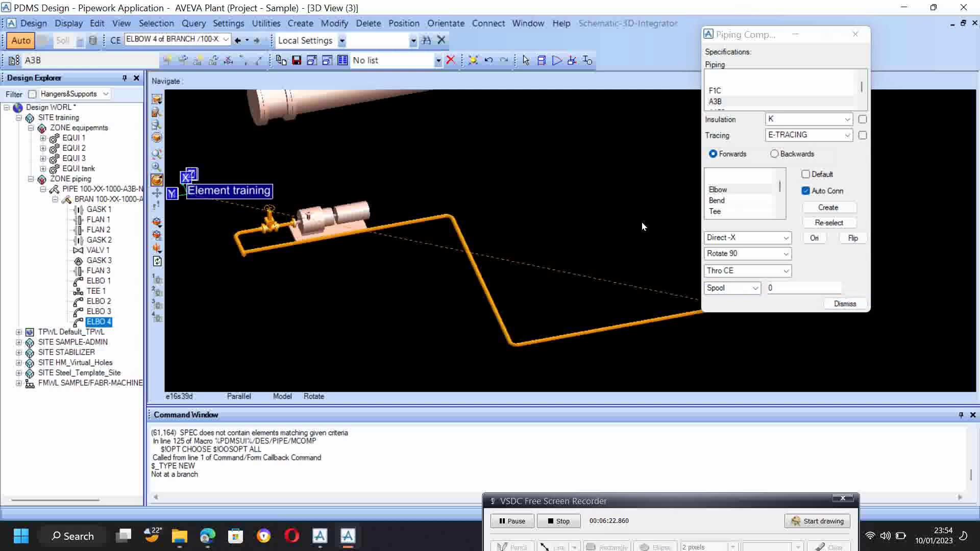
left_click(488, 23)
left_click(505, 56)
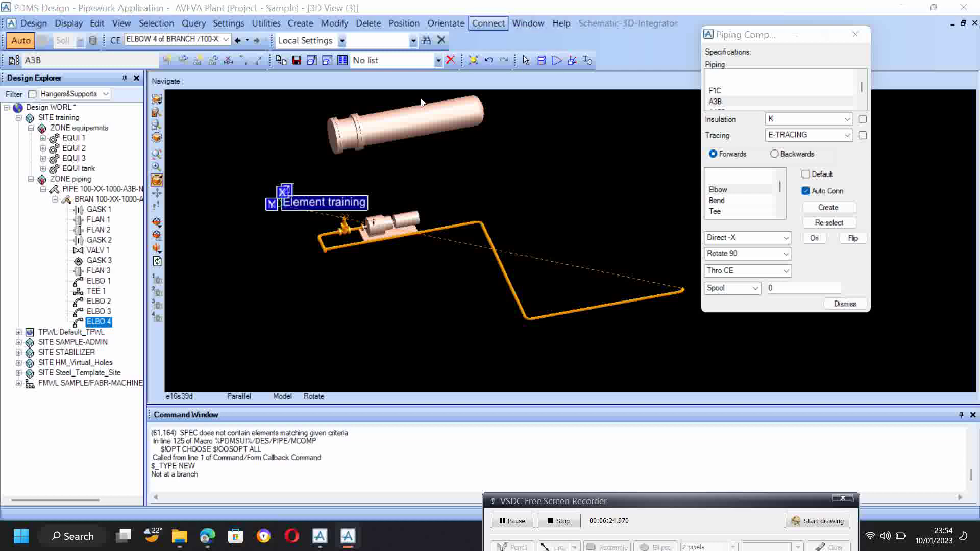
Connect the branch tail to its Last Member, then dismiss the Connect Branch form.
left_click(489, 23)
left_click(493, 38)
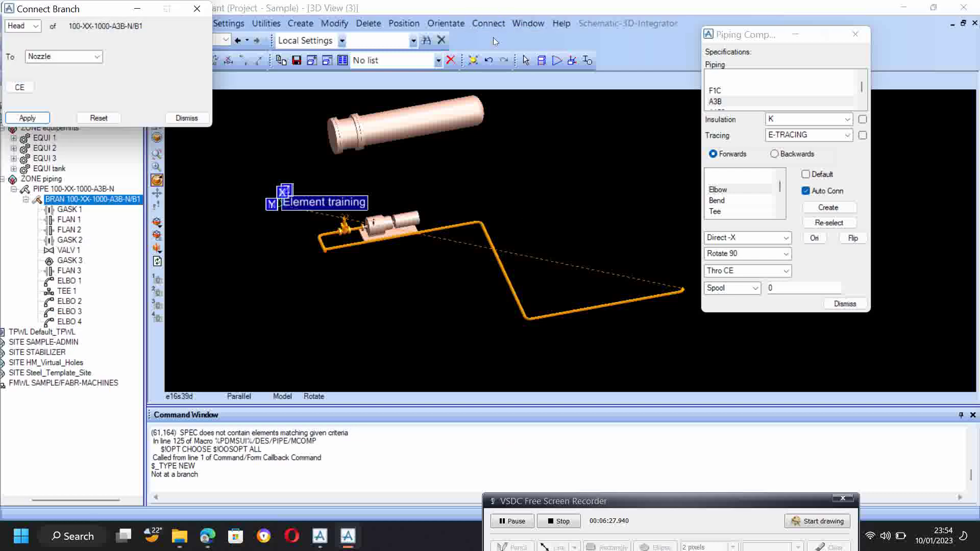
left_click(23, 26)
left_click(18, 45)
left_click(82, 56)
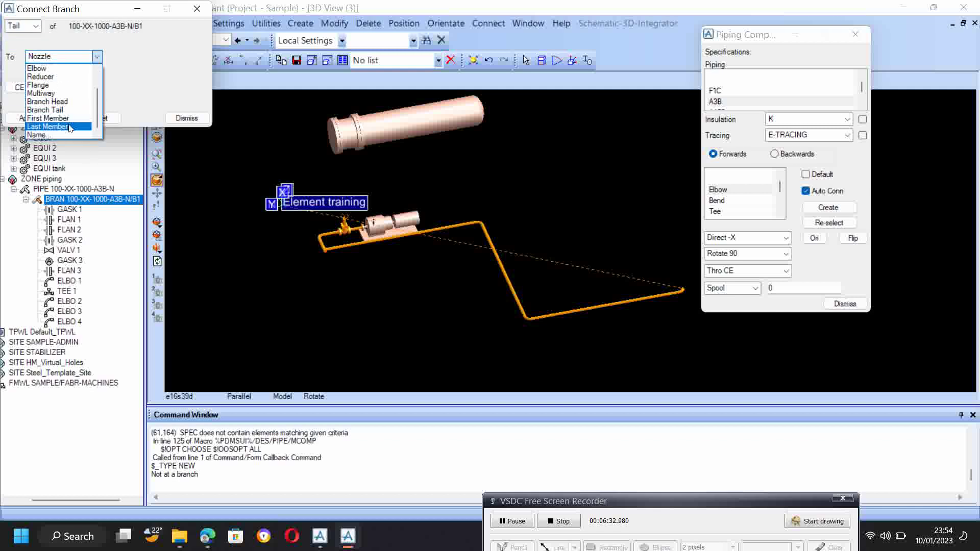
left_click(69, 126)
left_click(24, 117)
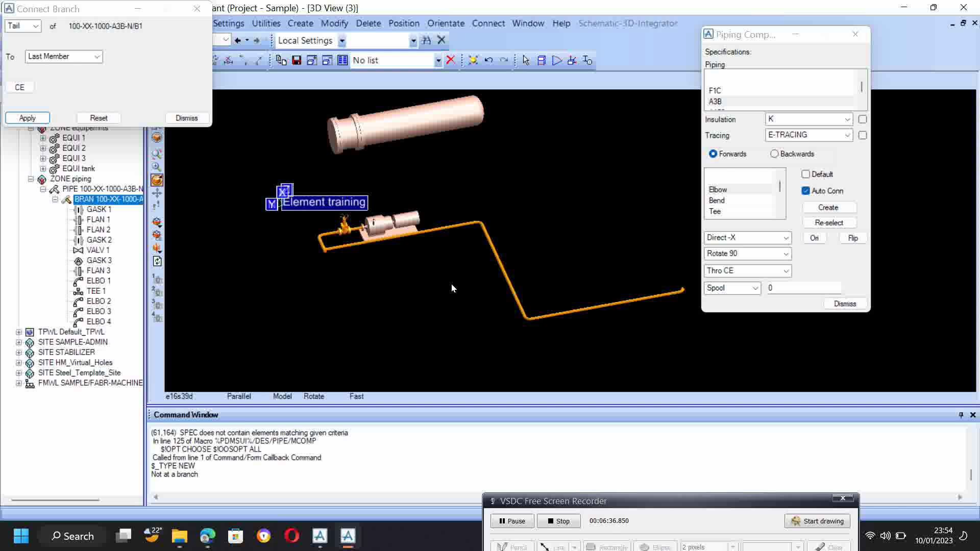
left_click(203, 119)
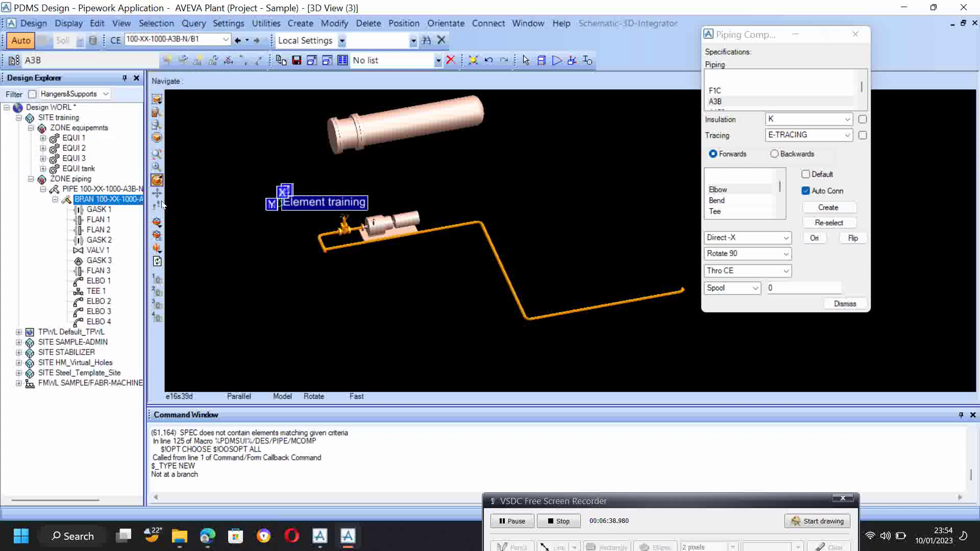
Select ELBO 2 and apply a slope with a fall of 1 in 200.
scroll(466, 252, "up", 2)
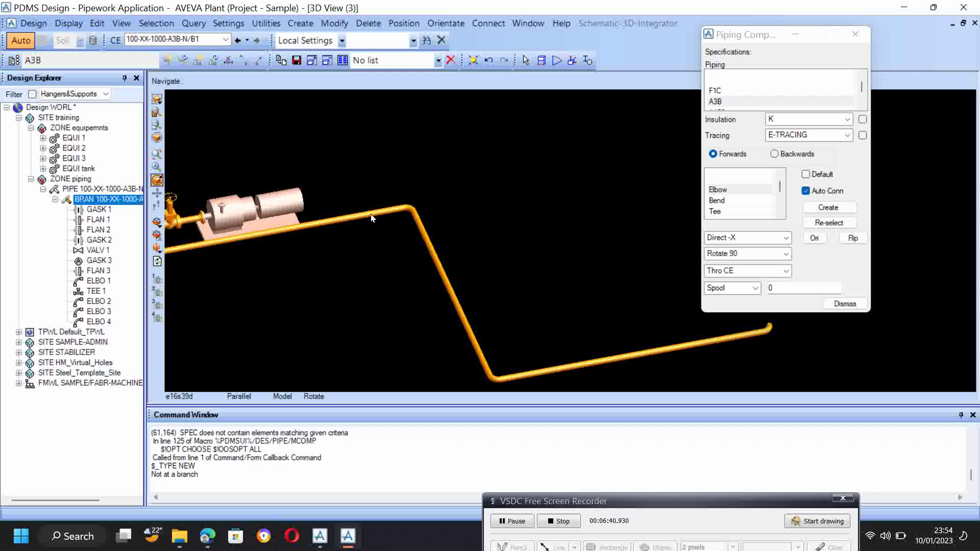
left_click(409, 211)
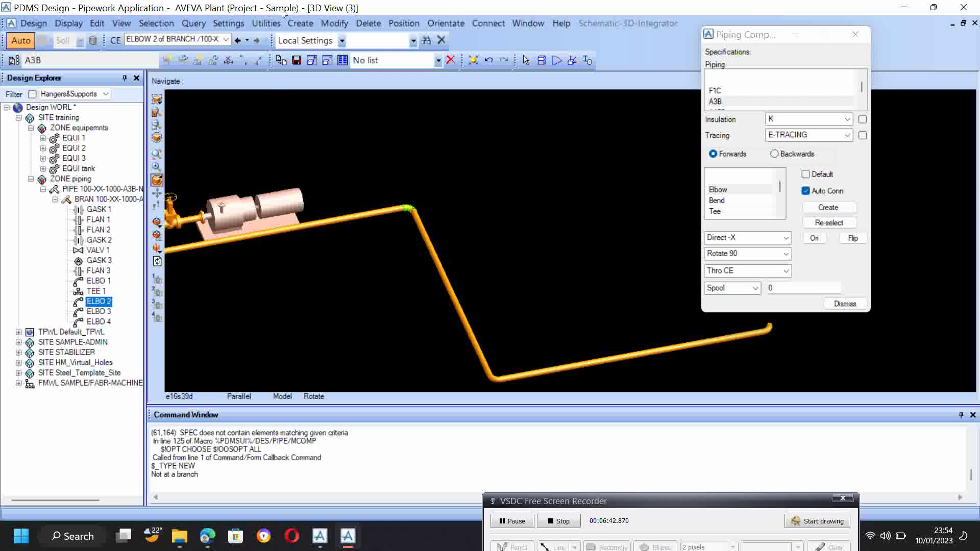
left_click(334, 23)
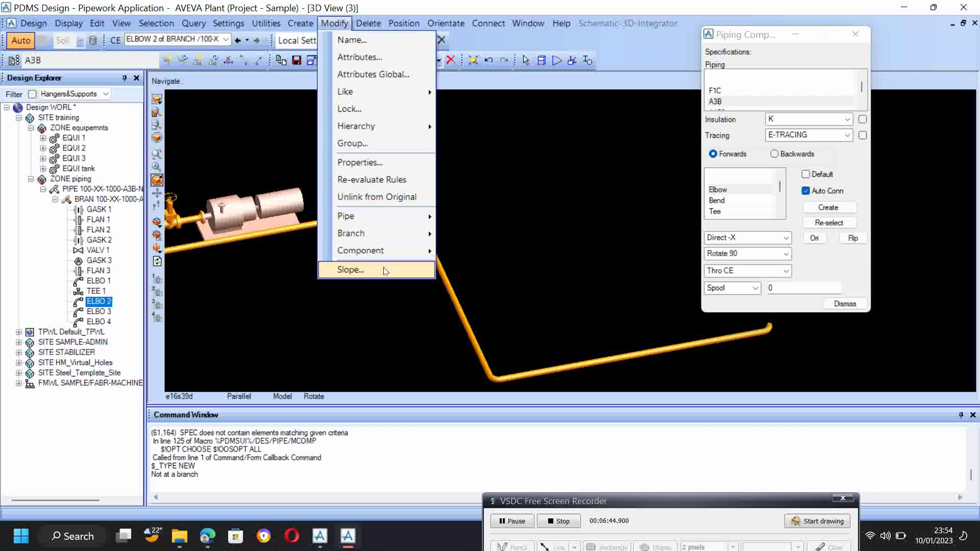
left_click(384, 269)
left_click(13, 62)
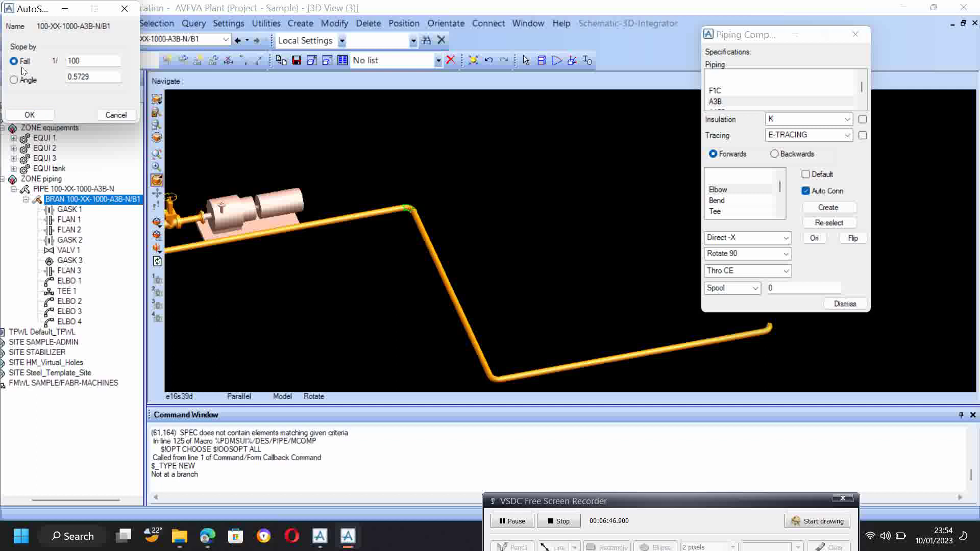
left_click_drag(86, 61, 57, 60)
type("200")
key("Tab")
left_click(30, 115)
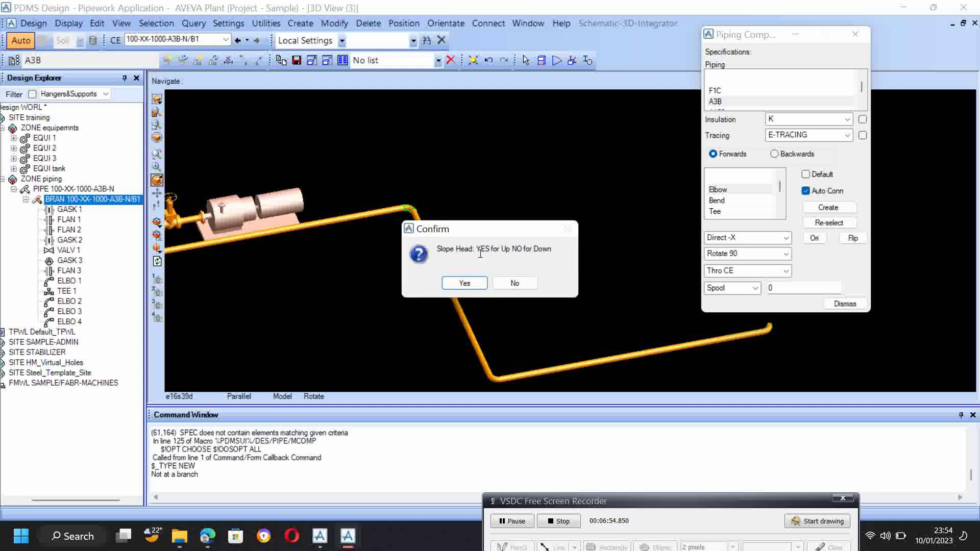
Slope the head and ELBO 1–4 downward, then place the tail at the last member's leave.
left_click_drag(497, 234, 557, 136)
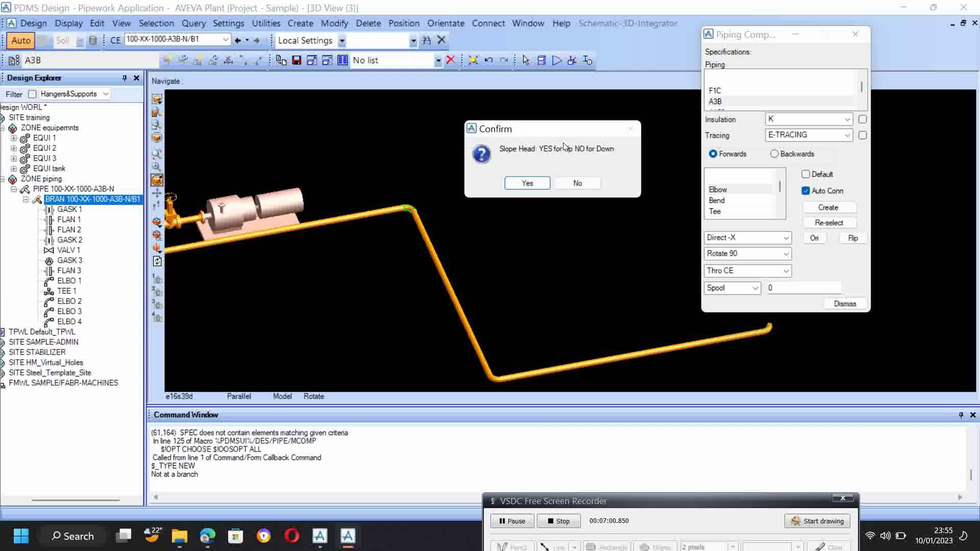
left_click(578, 183)
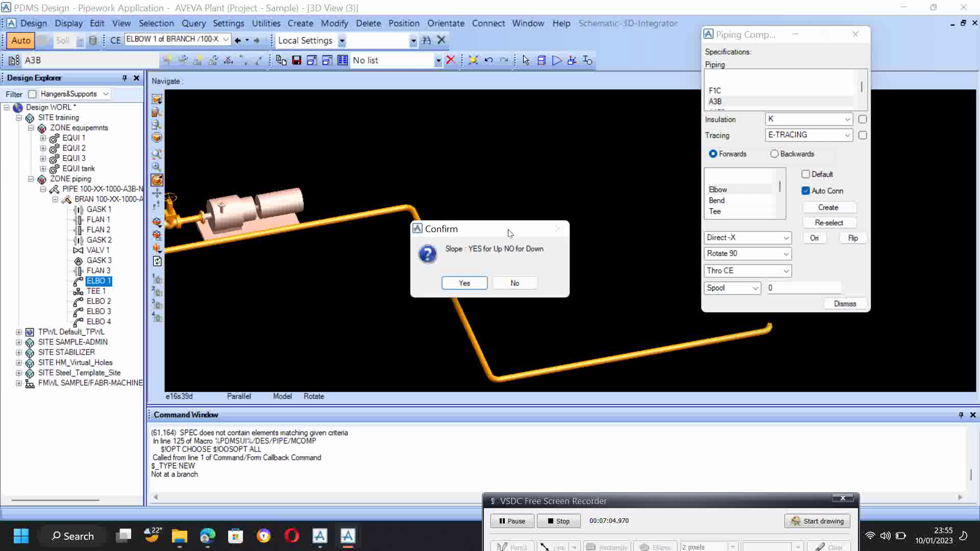
left_click_drag(509, 233, 618, 116)
left_click(632, 167)
left_click_drag(485, 236, 609, 93)
left_click(647, 143)
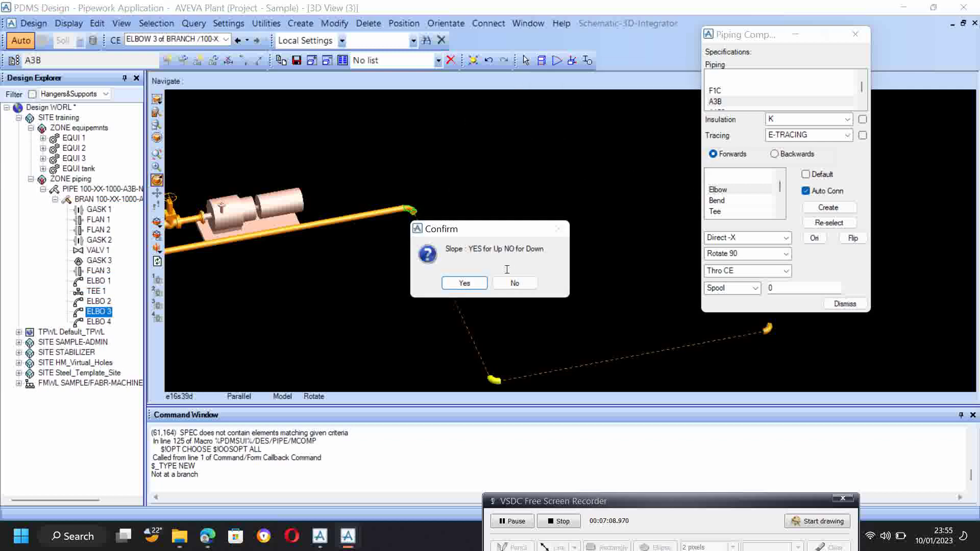
left_click_drag(485, 228, 606, 115)
left_click(635, 174)
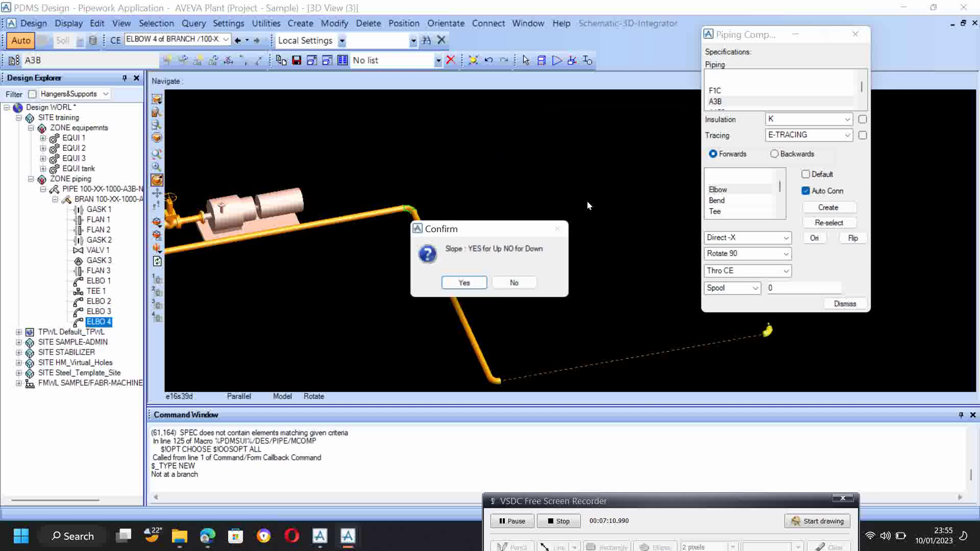
left_click(513, 282)
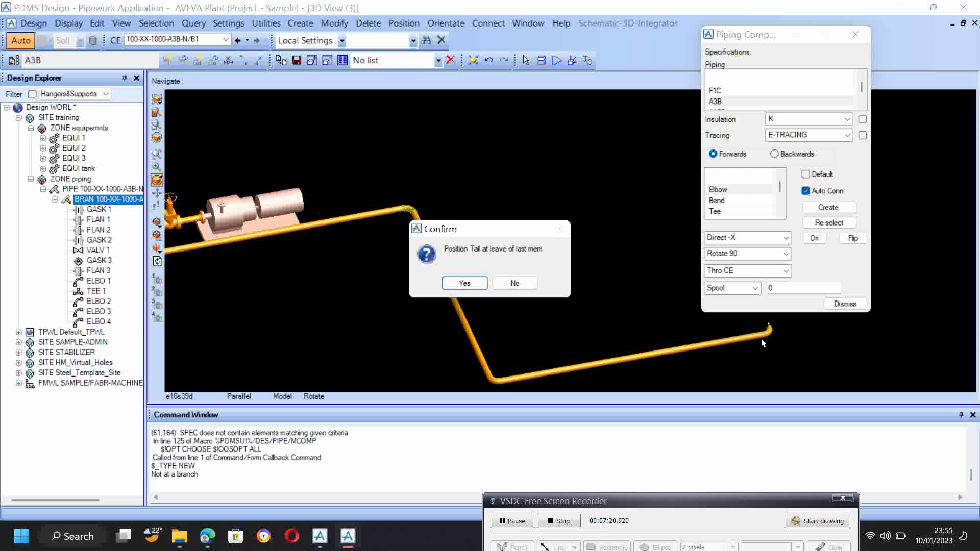
left_click(466, 285)
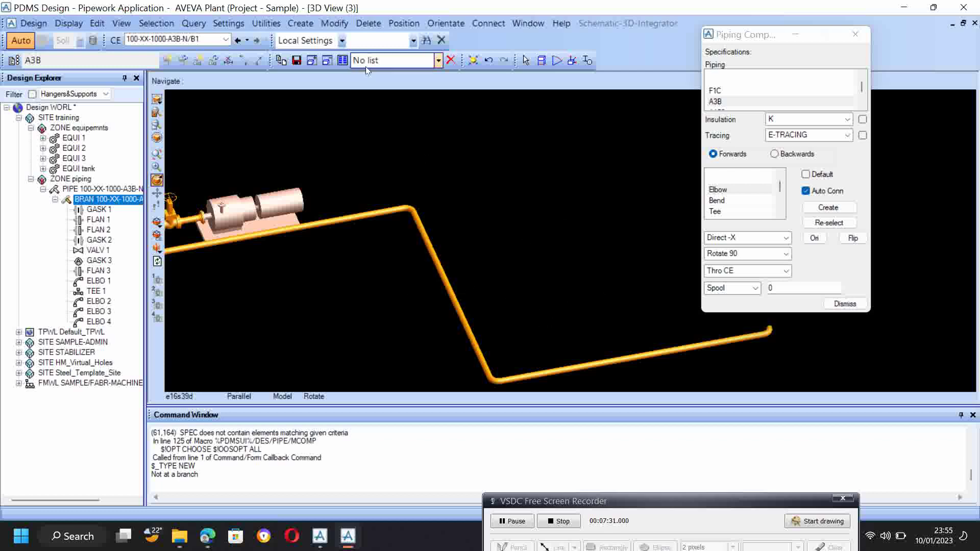
Save the work and make pipe 100-XX-1000-A3B-N the current element.
left_click(296, 60)
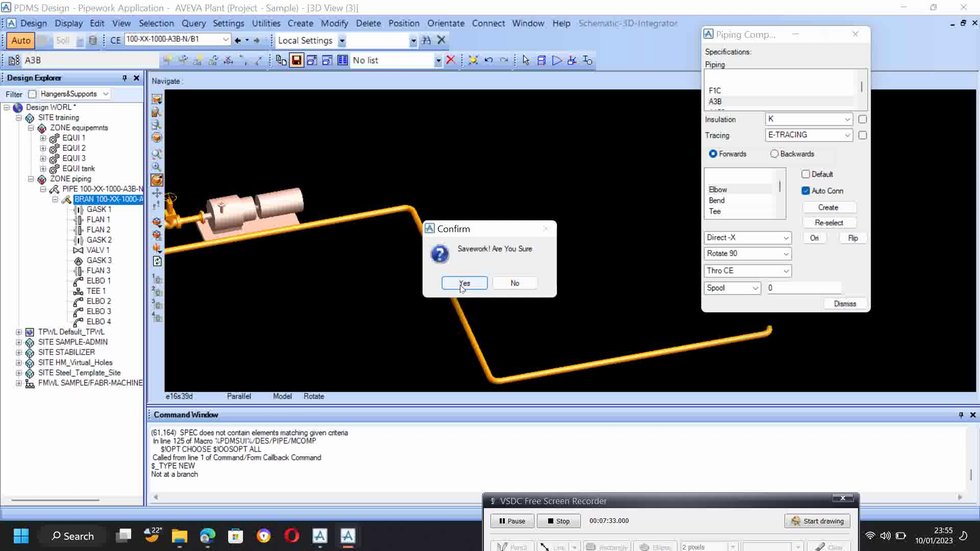
left_click(465, 283)
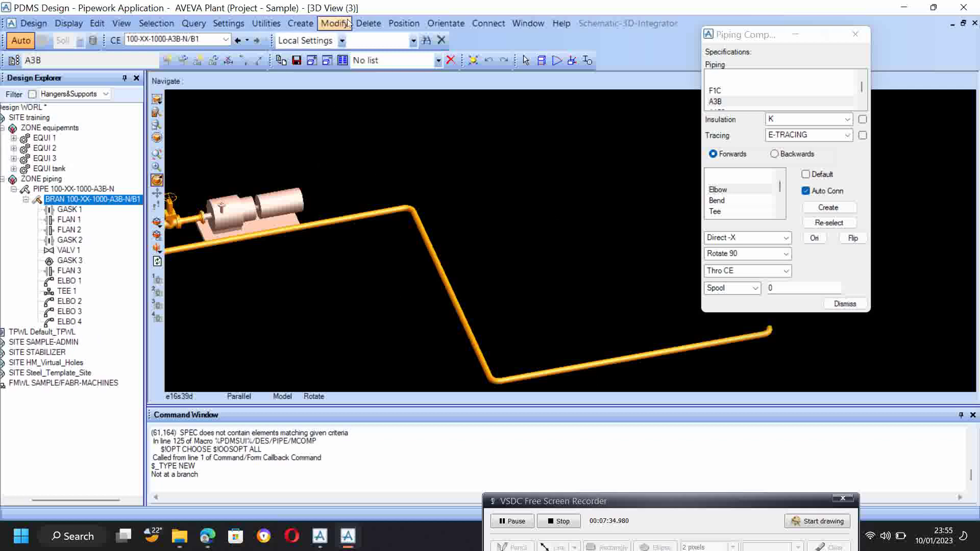
left_click(84, 189)
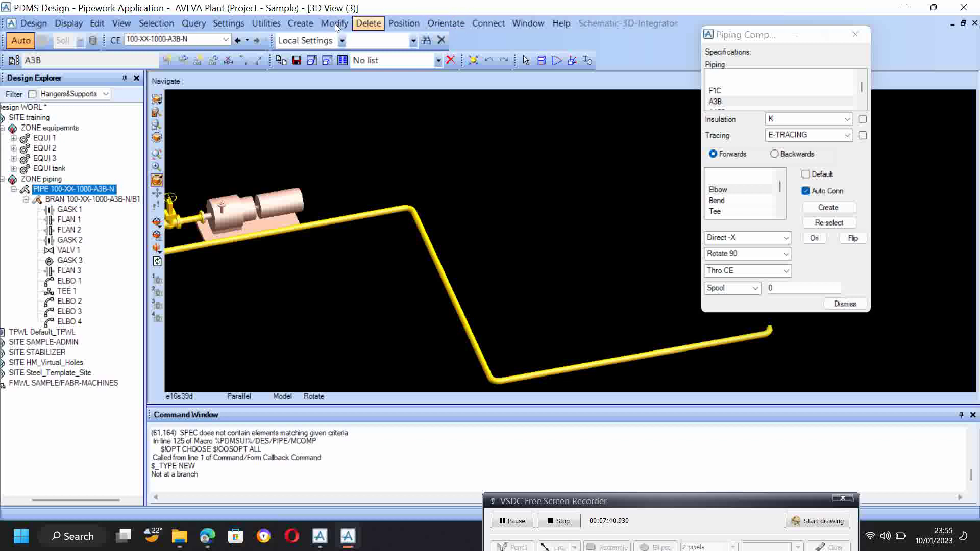
left_click(266, 23)
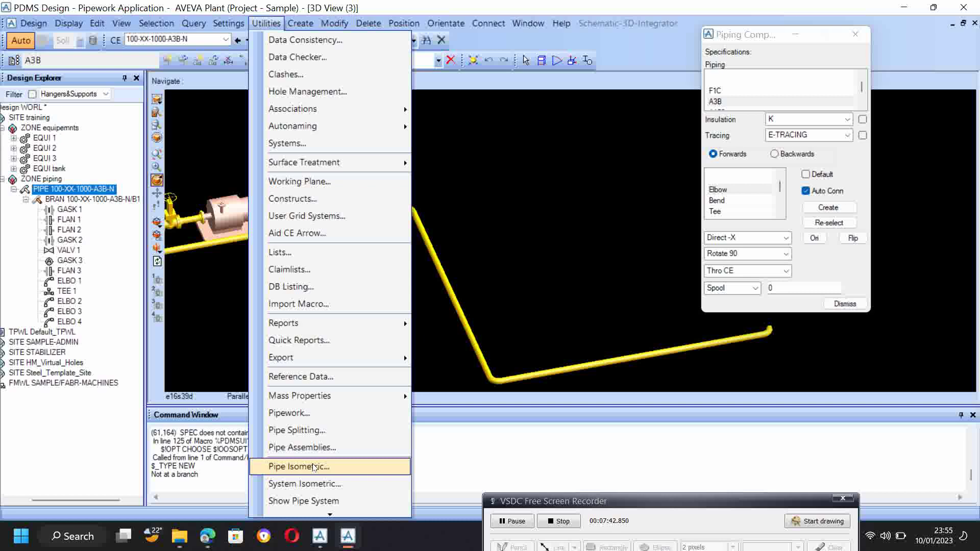
left_click(314, 467)
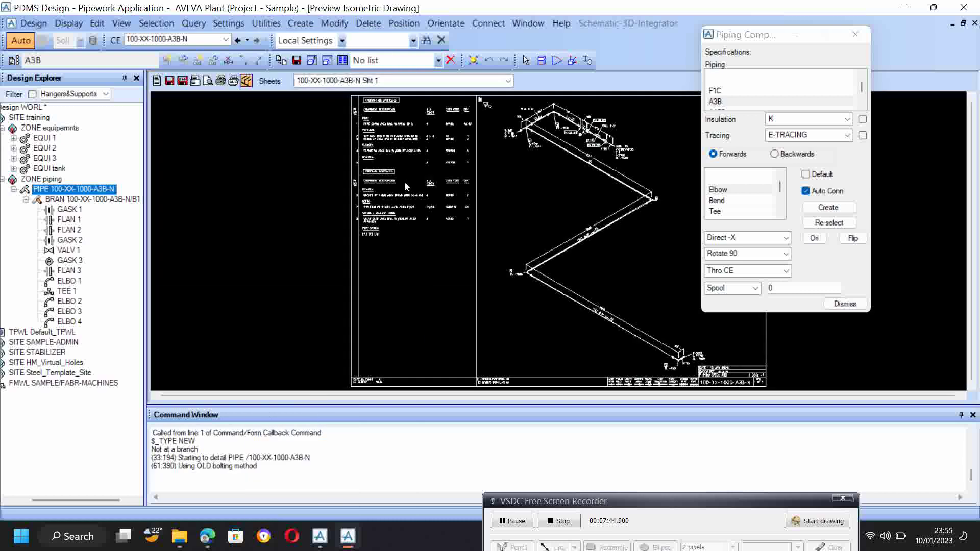
scroll(449, 184, "up", 2)
scroll(477, 164, "down", 1)
left_click_drag(528, 208, 636, 261)
scroll(640, 302, "down", 2)
scroll(665, 260, "down", 1)
scroll(661, 262, "down", 1)
left_click_drag(524, 108, 649, 153)
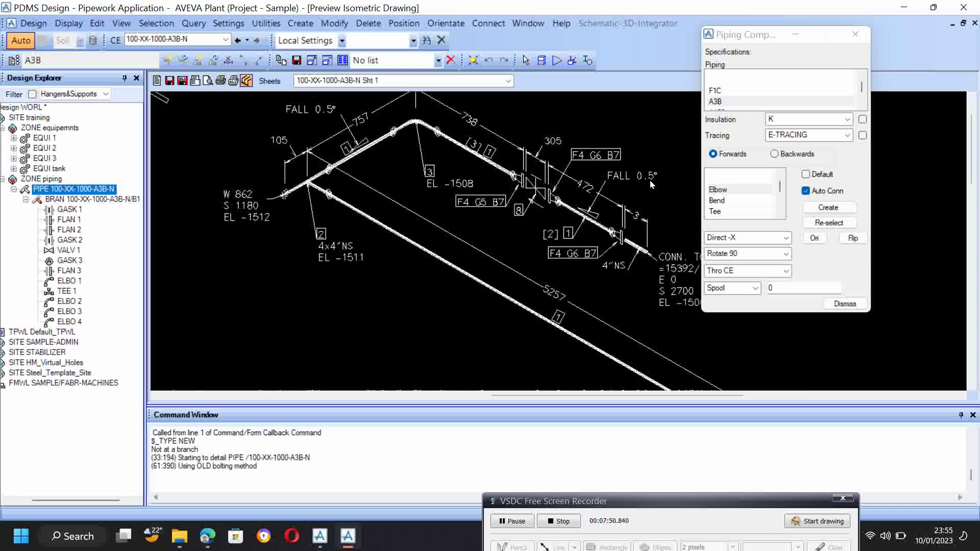
scroll(608, 246, "down", 1)
scroll(638, 326, "down", 1)
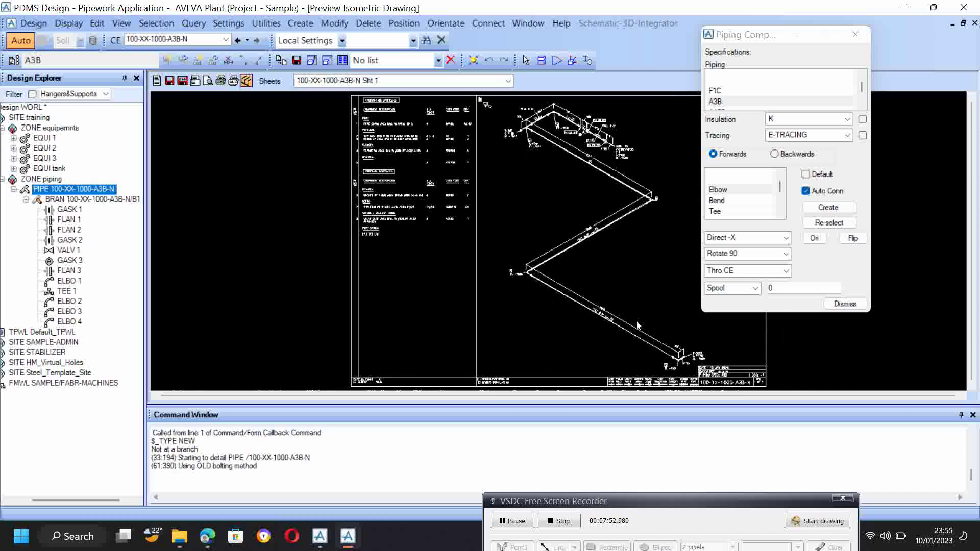
left_click_drag(619, 331, 749, 374)
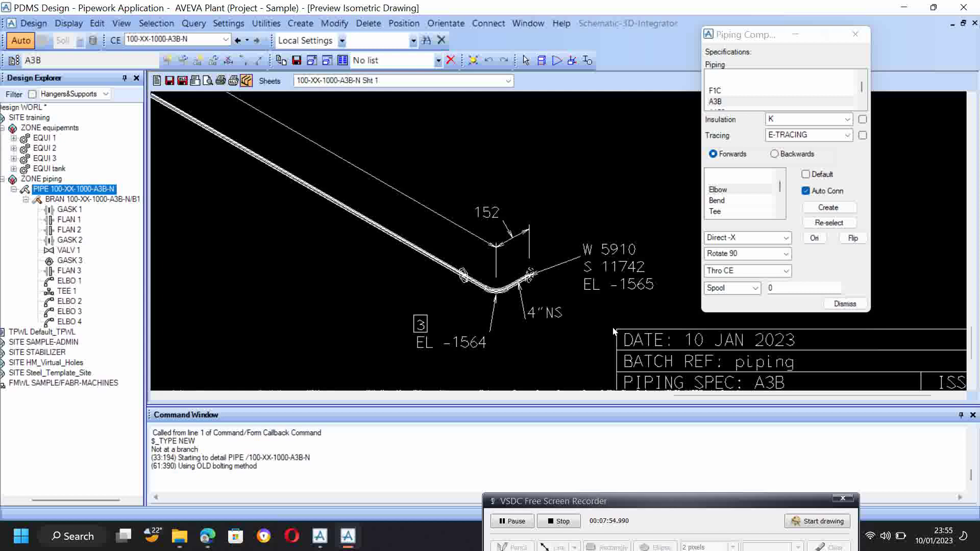
scroll(559, 250, "down", 2)
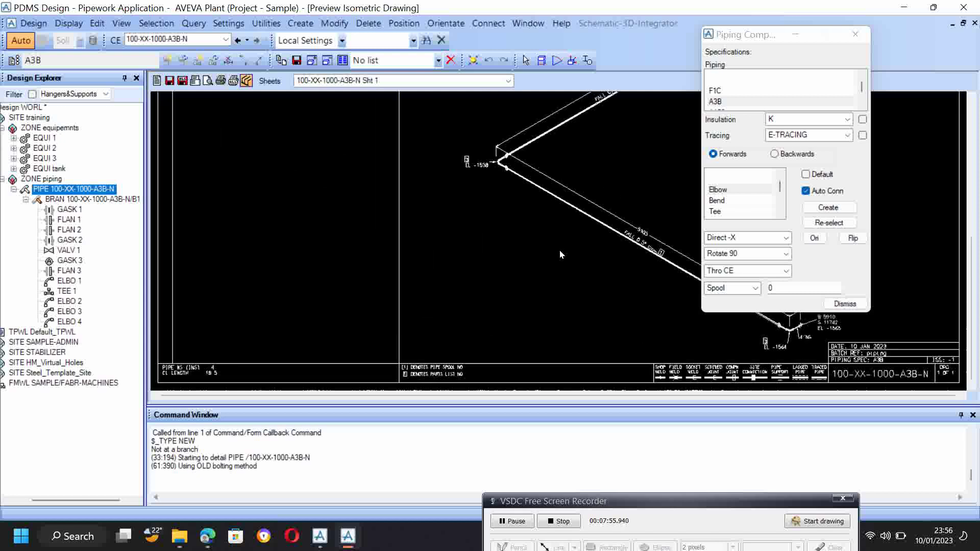
left_click(974, 23)
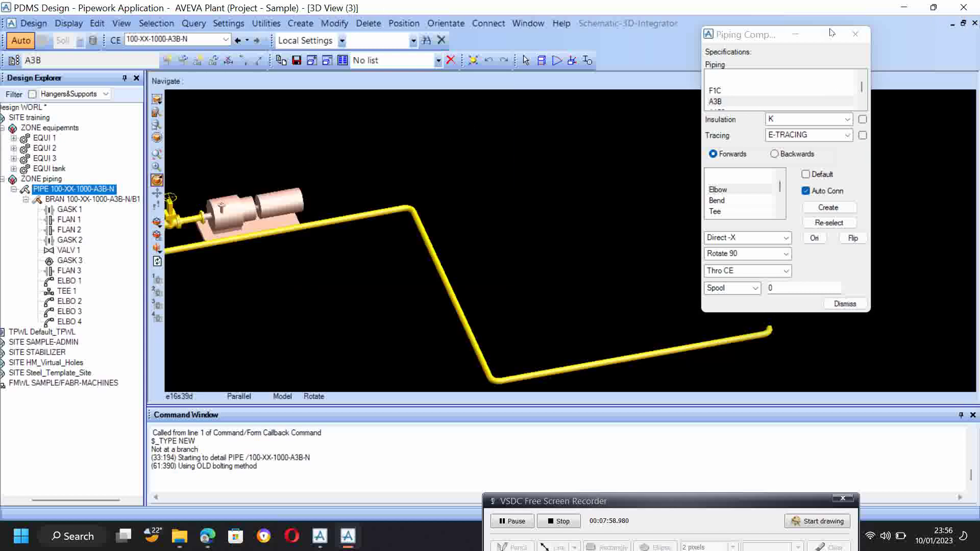
Close the Piping Component form and make branch BRAN 100-XX-1000-A3B-N/B1 current.
left_click(857, 33)
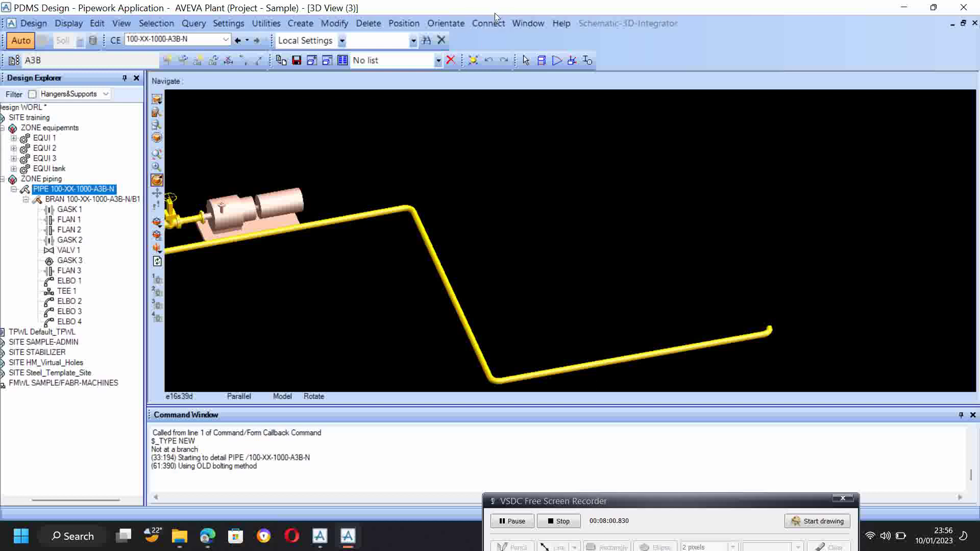
left_click(493, 24)
mouse_move(456, 24)
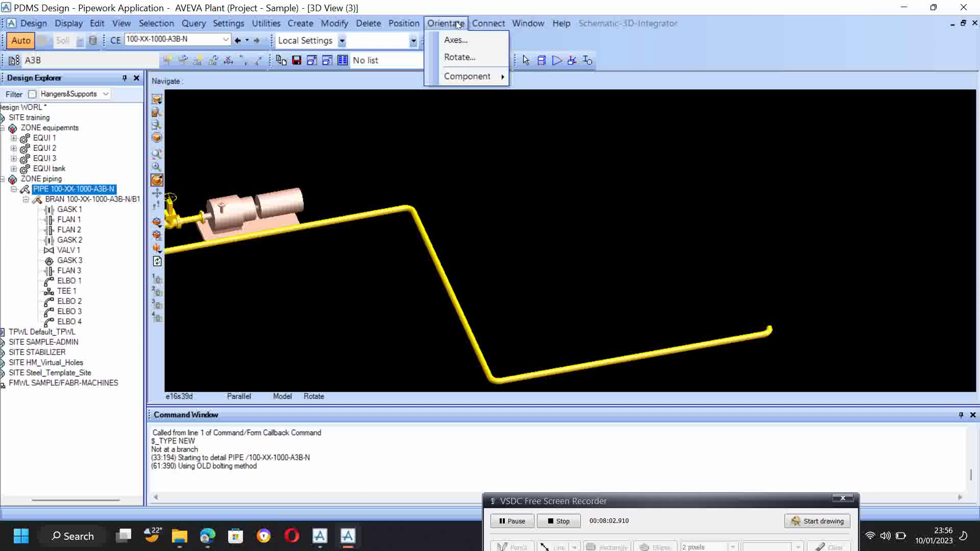
mouse_move(411, 26)
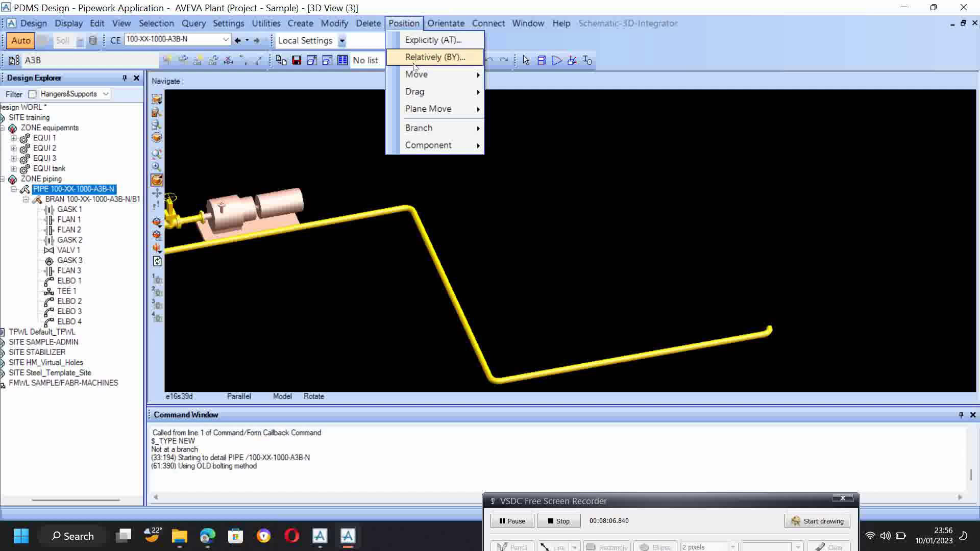
mouse_move(369, 26)
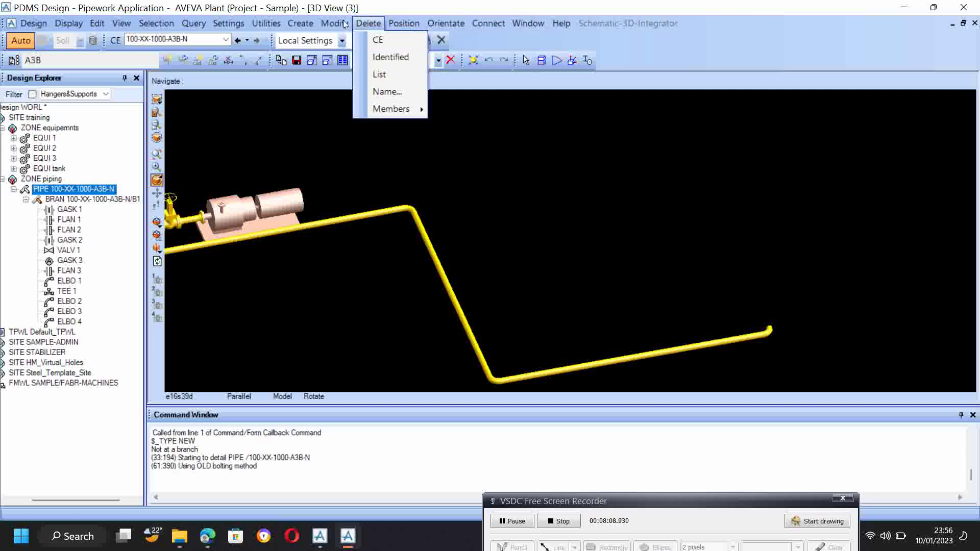
mouse_move(326, 26)
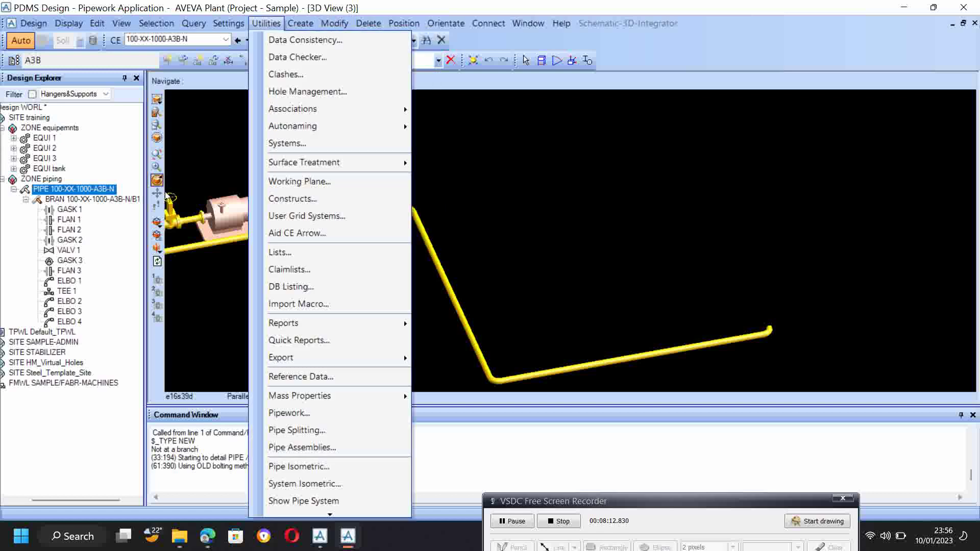
left_click(119, 201)
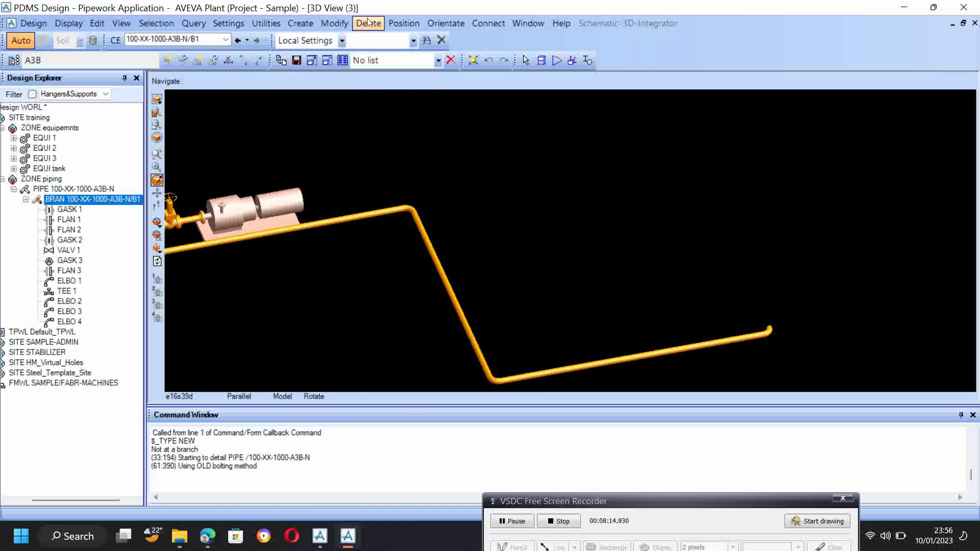
left_click(334, 23)
mouse_move(411, 126)
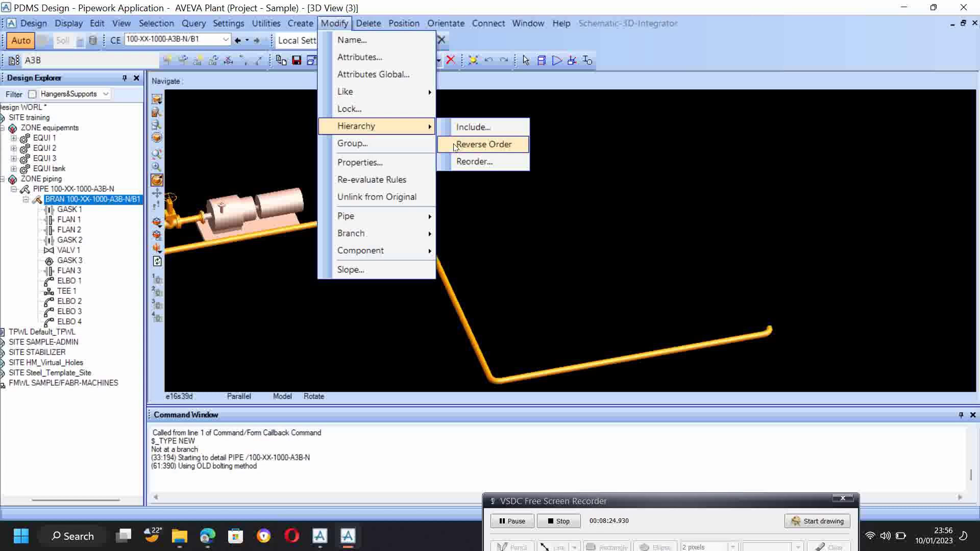
Reverse the branch member order twice, restoring GASK 1 through ELBO 4.
left_click(455, 145)
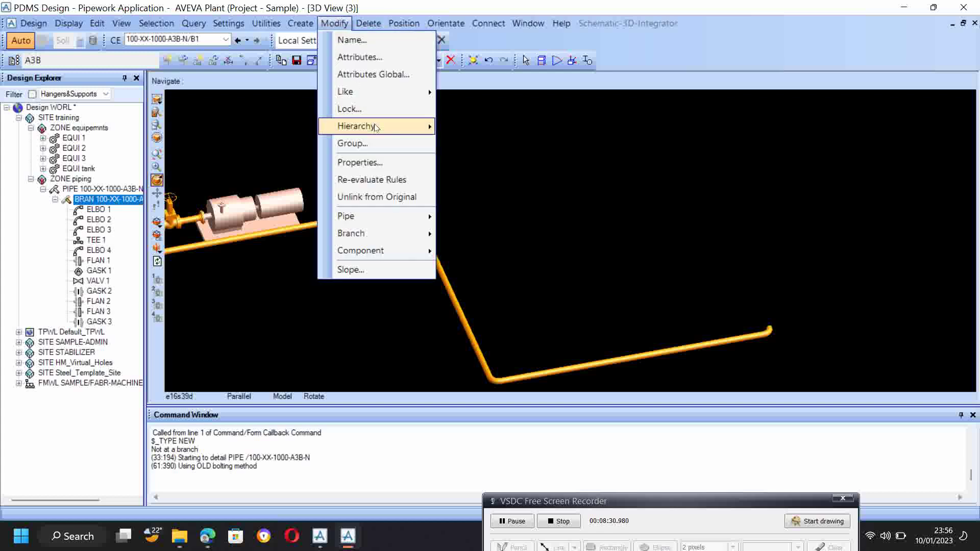
mouse_move(388, 126)
left_click(470, 145)
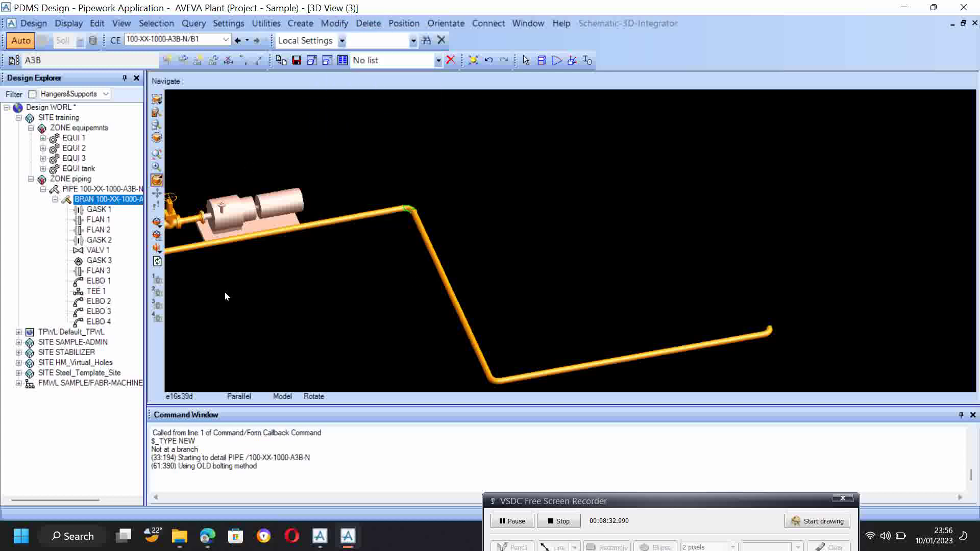
left_click(300, 23)
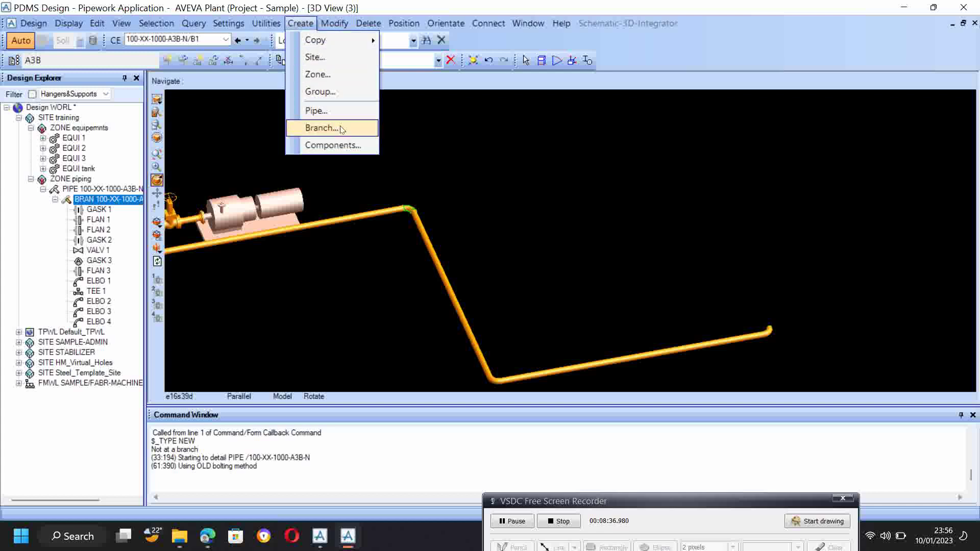
Create trial branch B2 with its head connected to the pump nozzle.
left_click(322, 128)
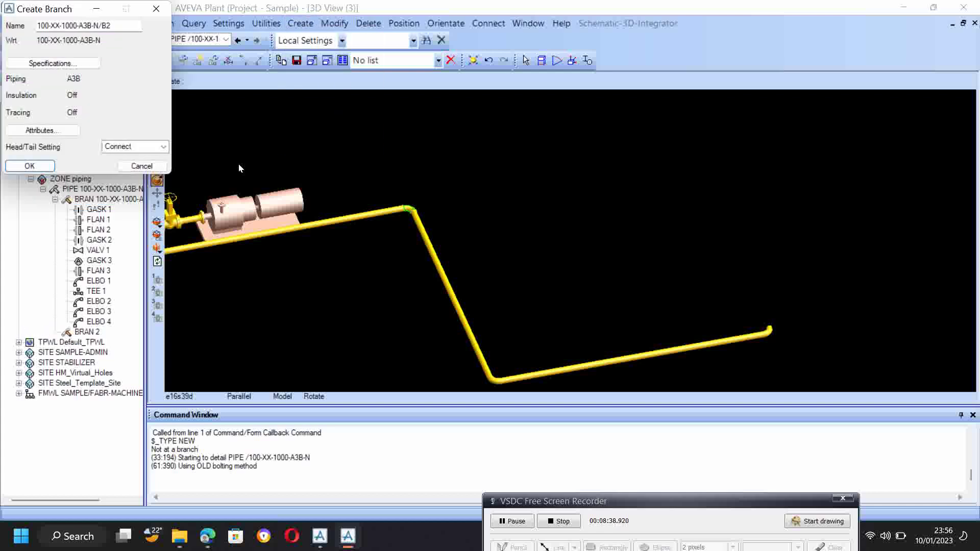
left_click(31, 165)
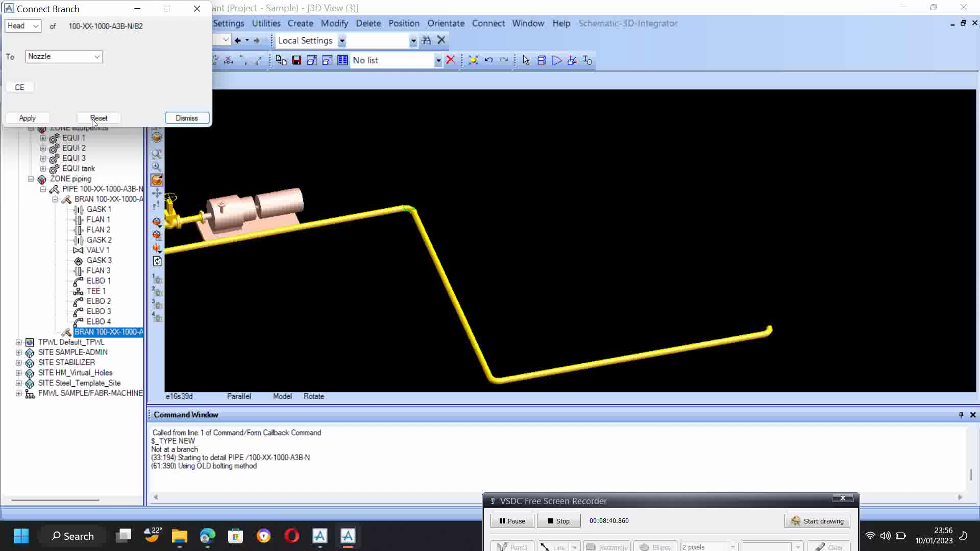
left_click(27, 118)
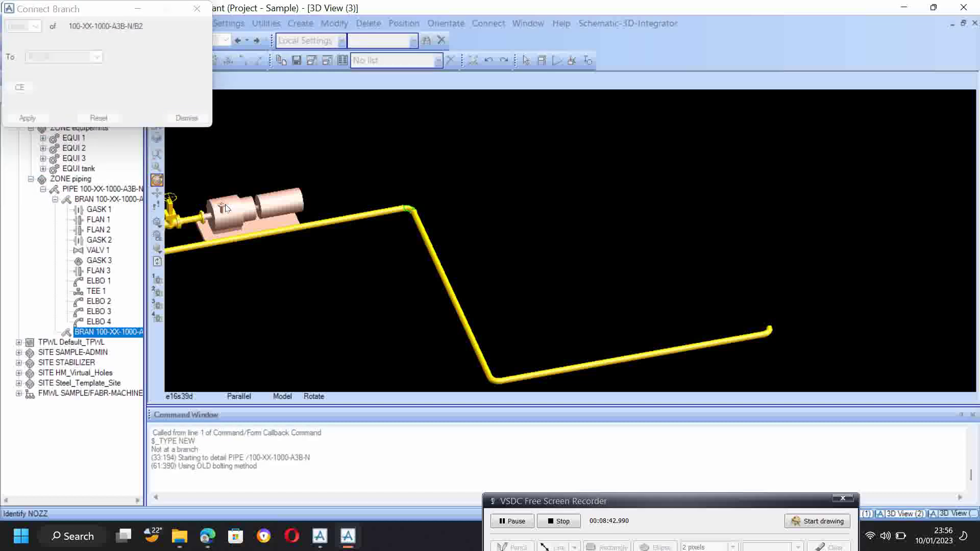
left_click(223, 207)
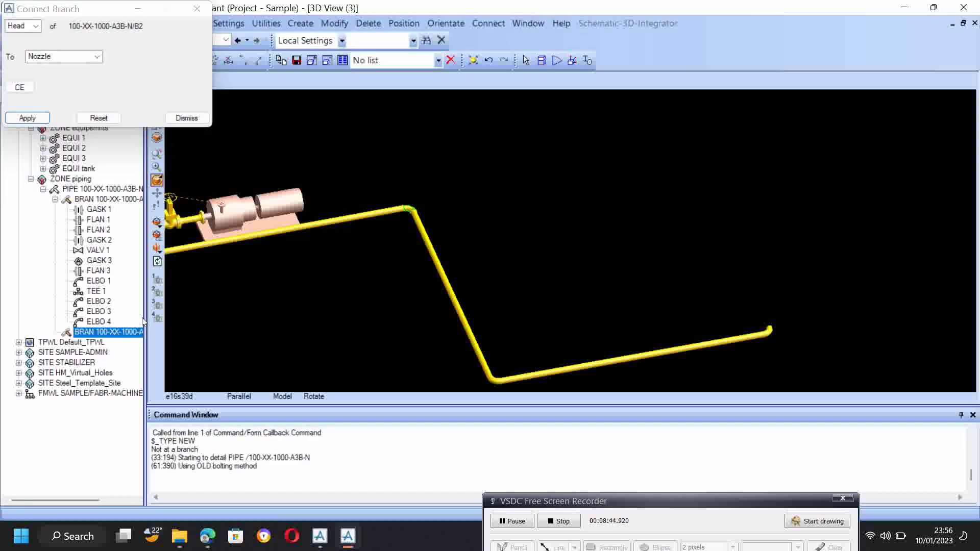
left_click(186, 118)
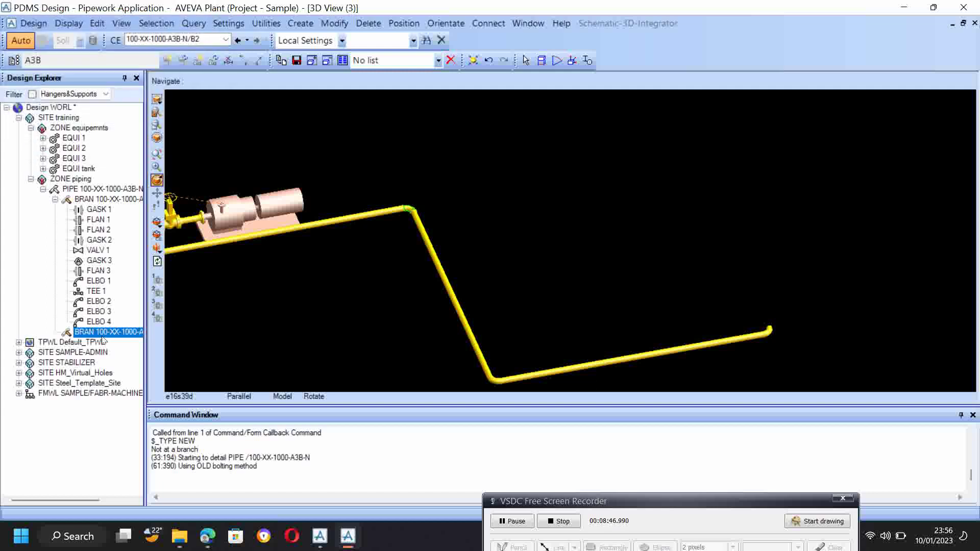
Delete branch B2, leaving only B1 under the pipe.
right_click(105, 337)
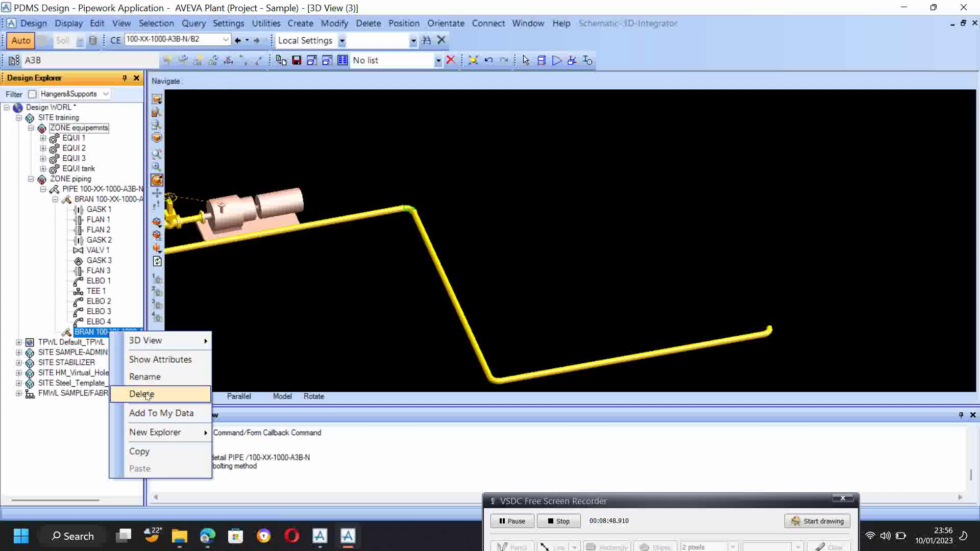
left_click(130, 360)
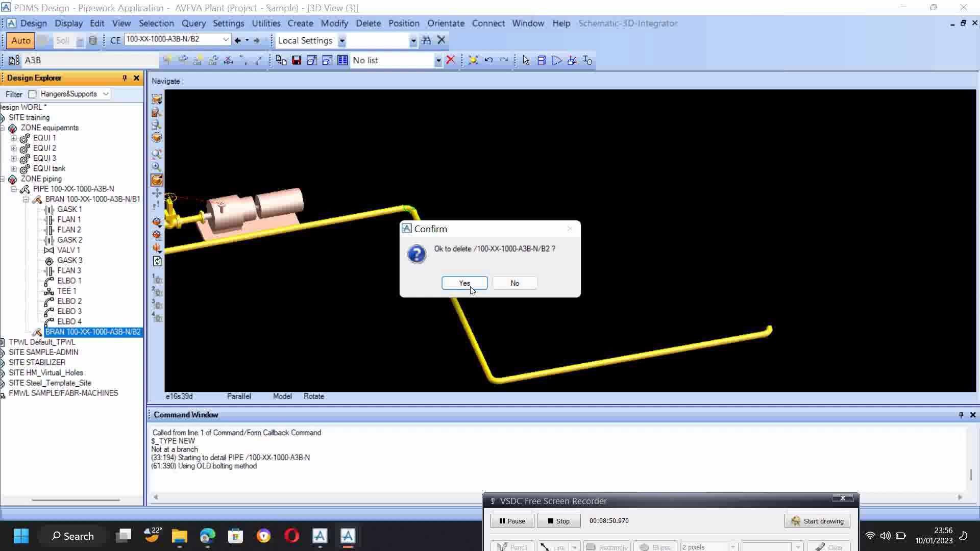
left_click(464, 283)
right_click(115, 190)
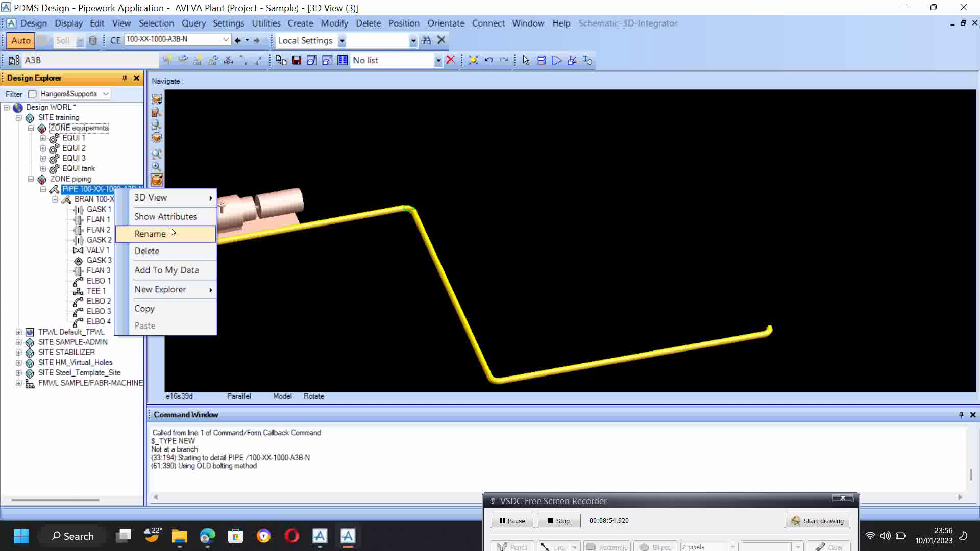
mouse_move(176, 293)
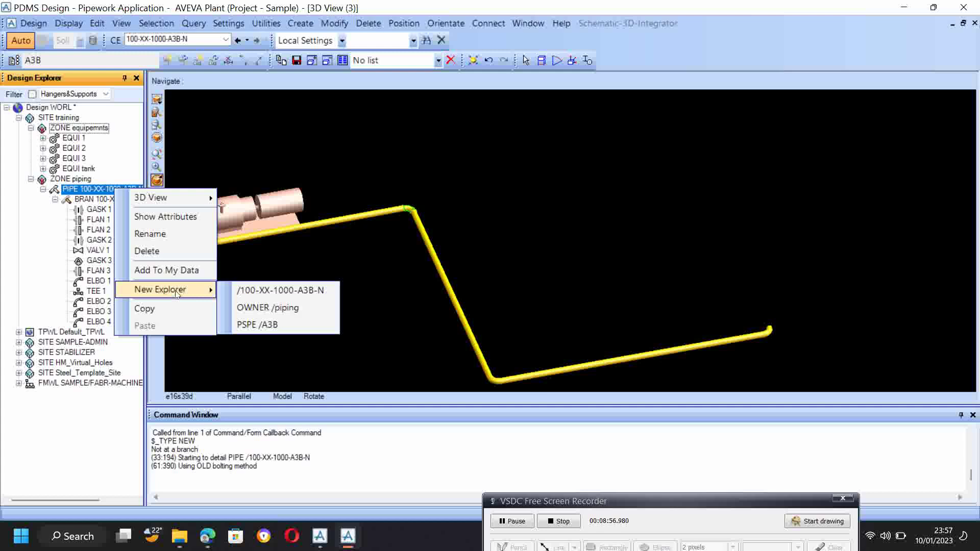
left_click(356, 148)
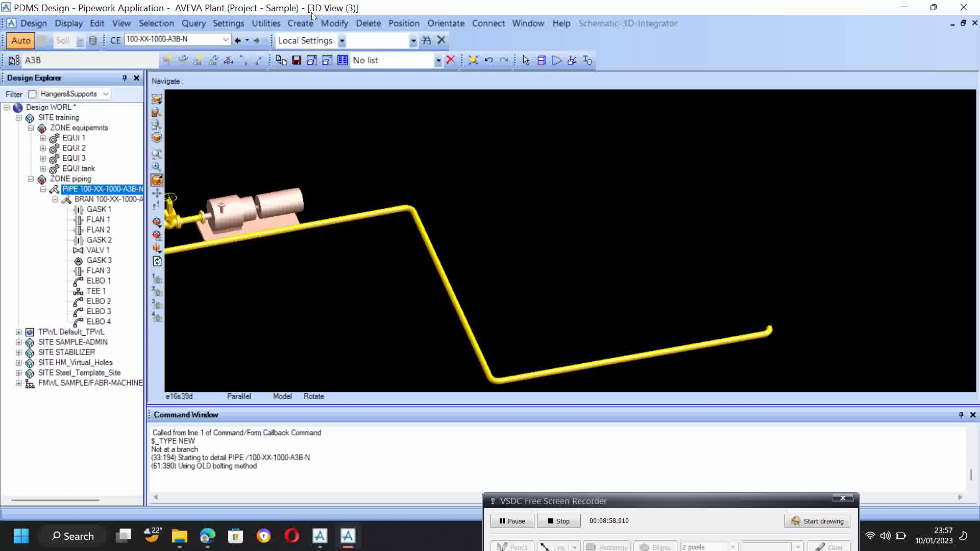
left_click(228, 23)
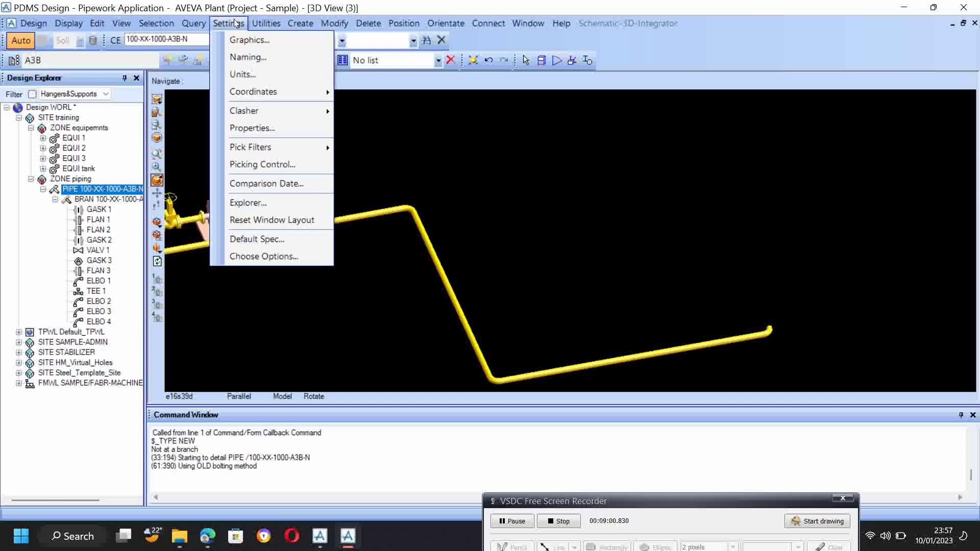
left_click(249, 41)
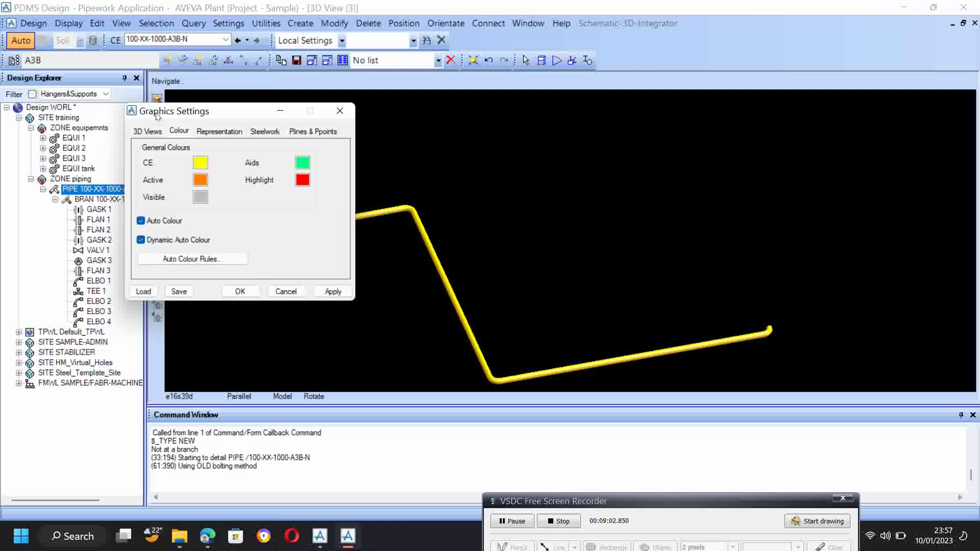
left_click(220, 131)
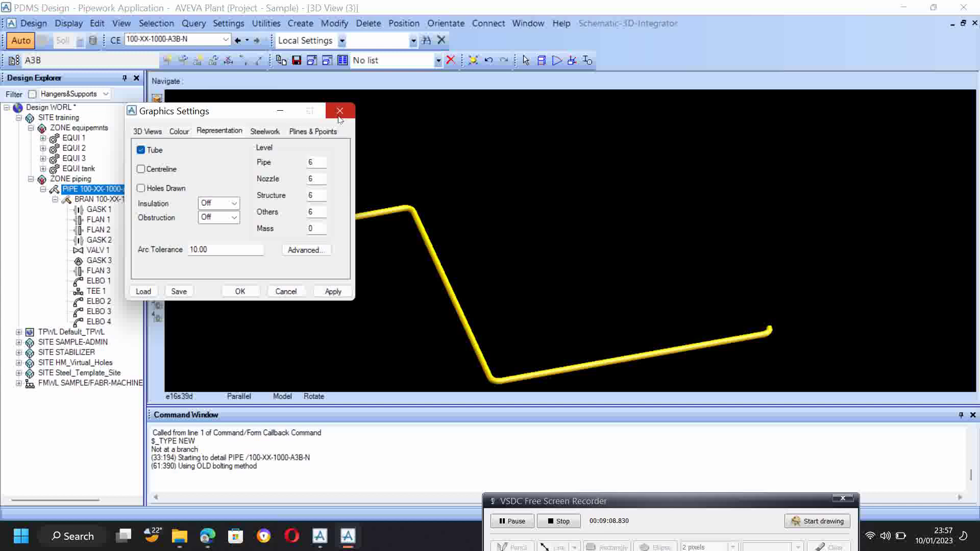
left_click(177, 134)
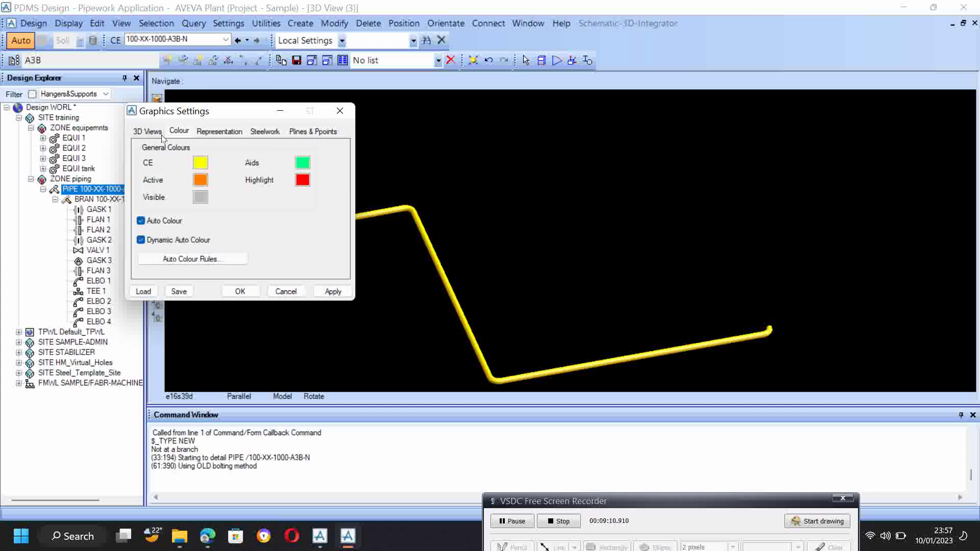
left_click(159, 134)
left_click(177, 132)
left_click(202, 162)
left_click(164, 156)
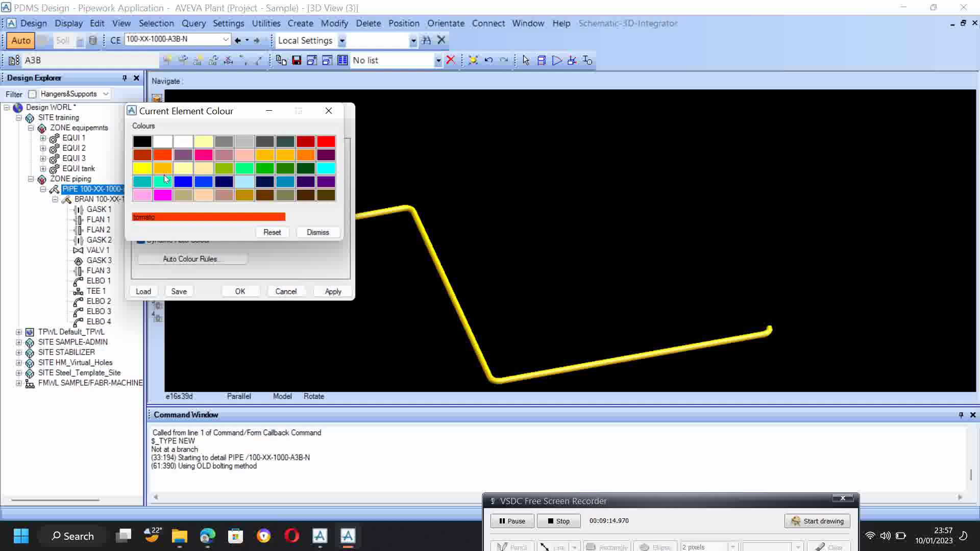
left_click(278, 233)
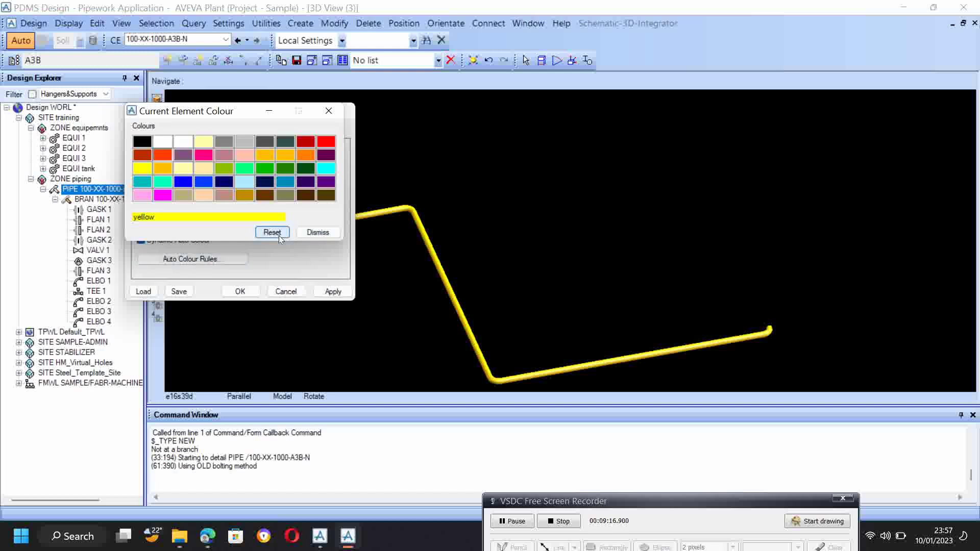
left_click(316, 232)
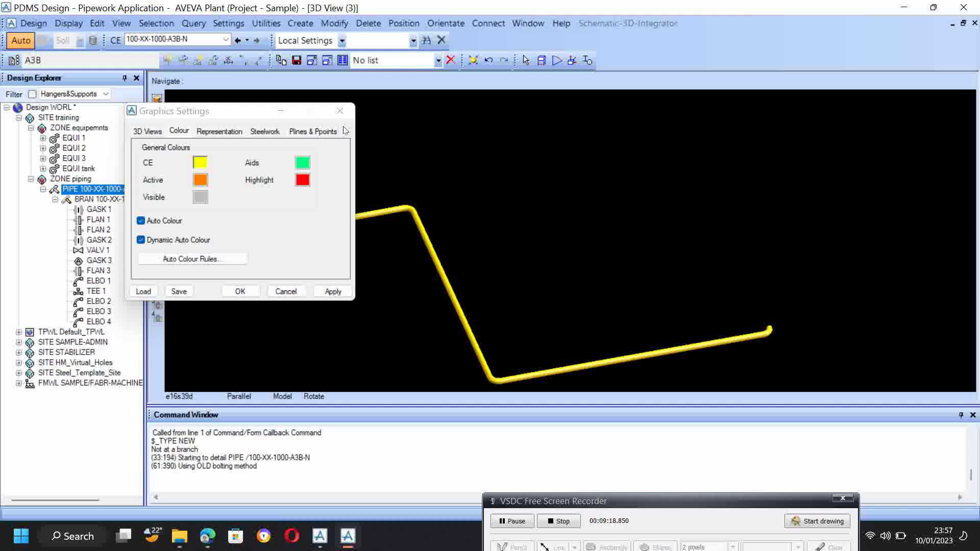
left_click(339, 110)
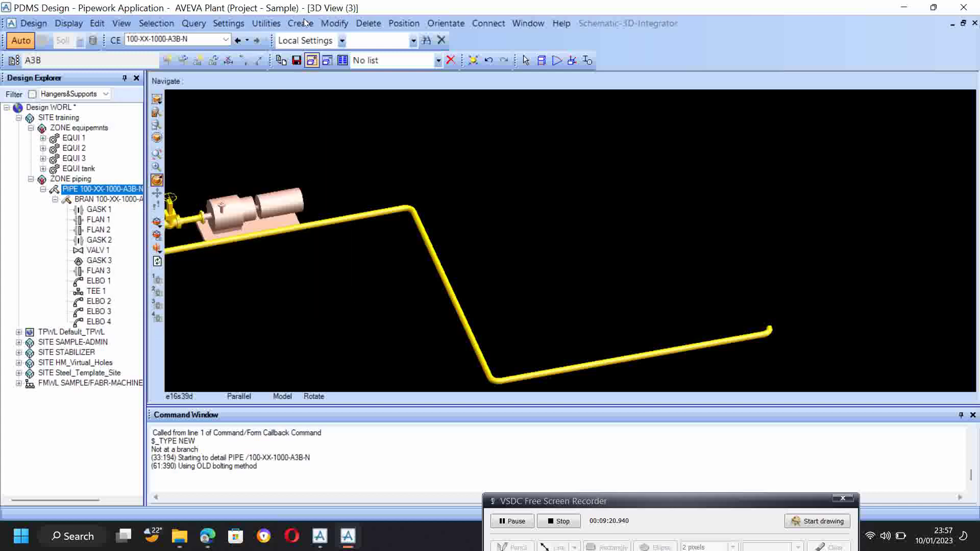
Revisit the session units settings and the component choice options.
left_click(227, 24)
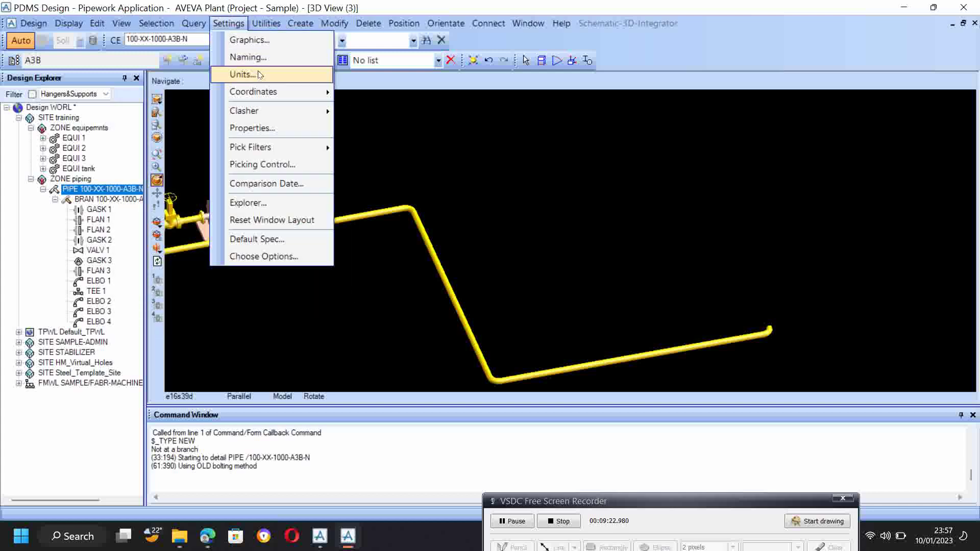
left_click(245, 74)
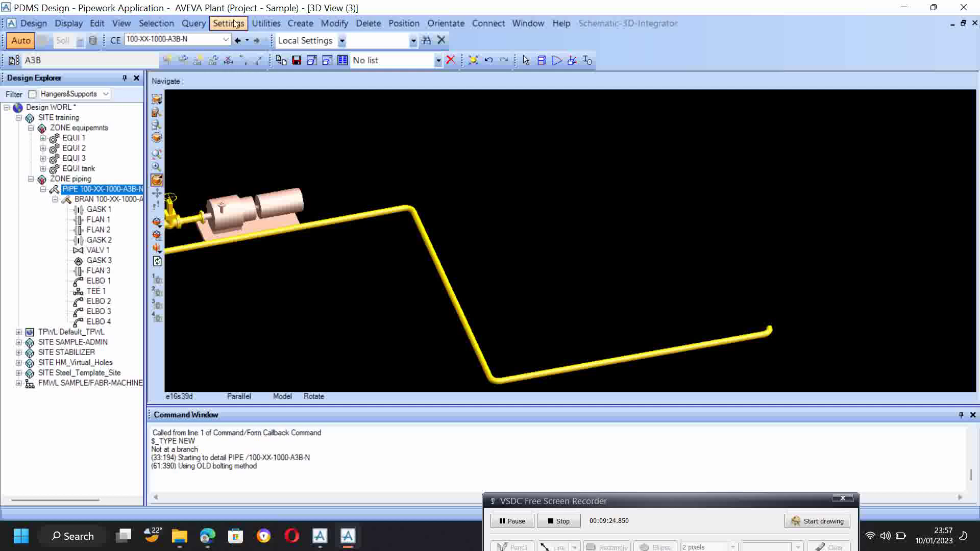
left_click(228, 24)
mouse_move(273, 92)
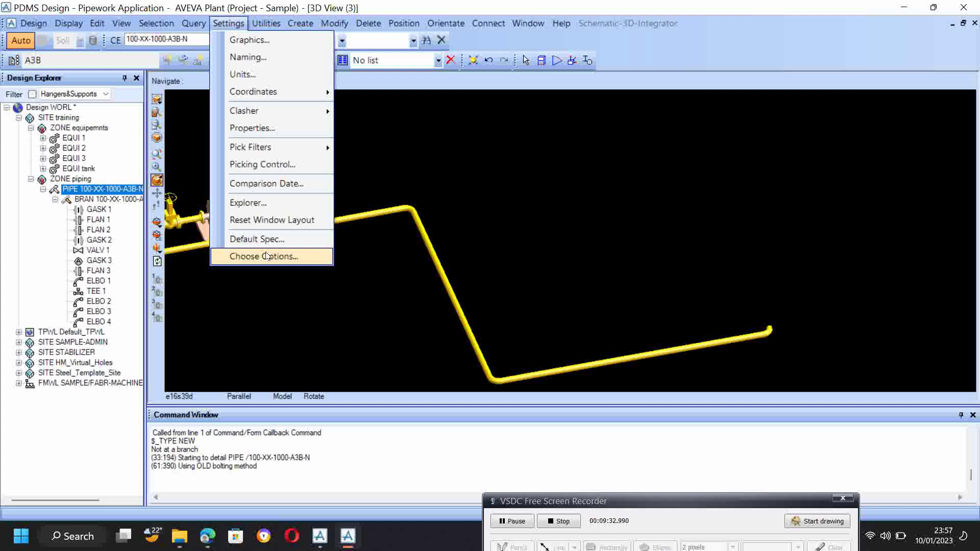
left_click(266, 256)
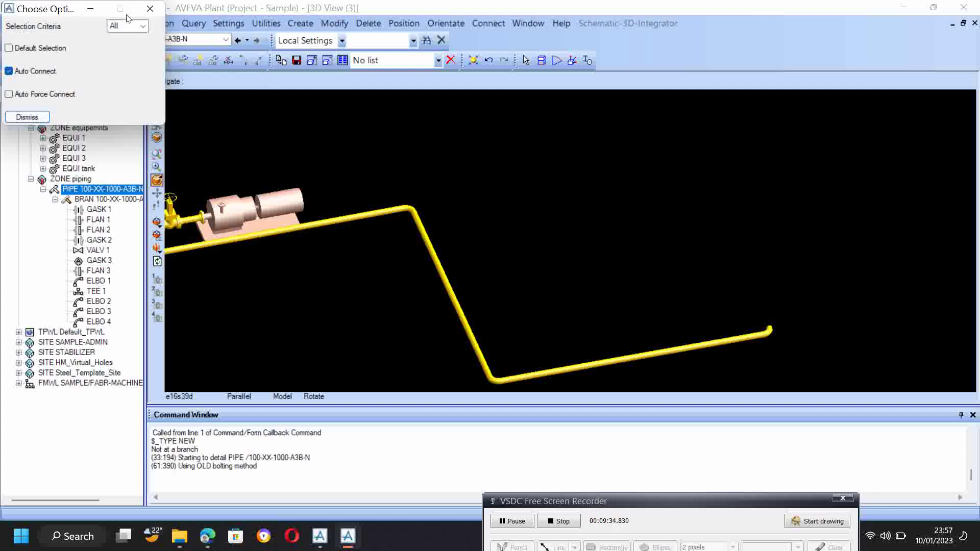
left_click(150, 9)
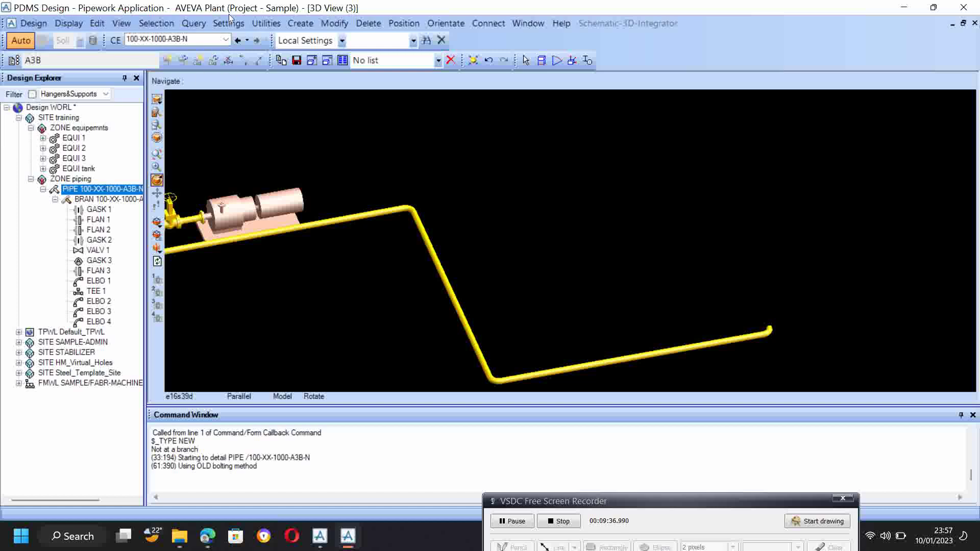
Browse the Query functions and rotate the model to view the pipe differently.
left_click(193, 23)
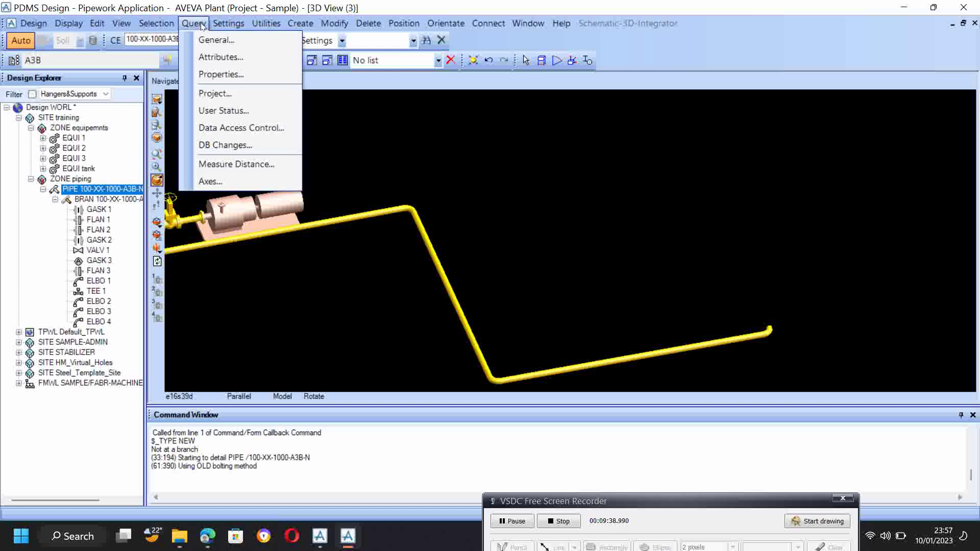
mouse_move(162, 20)
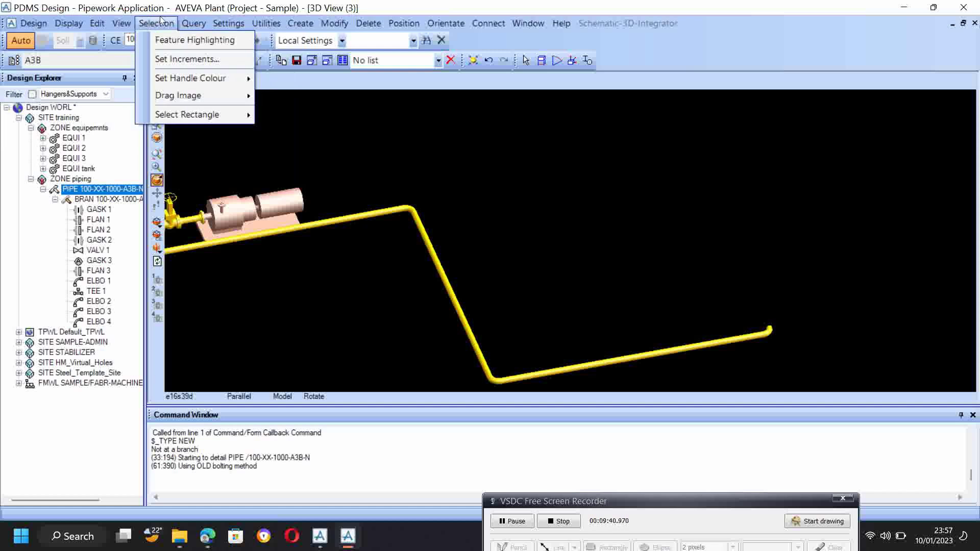
mouse_move(130, 26)
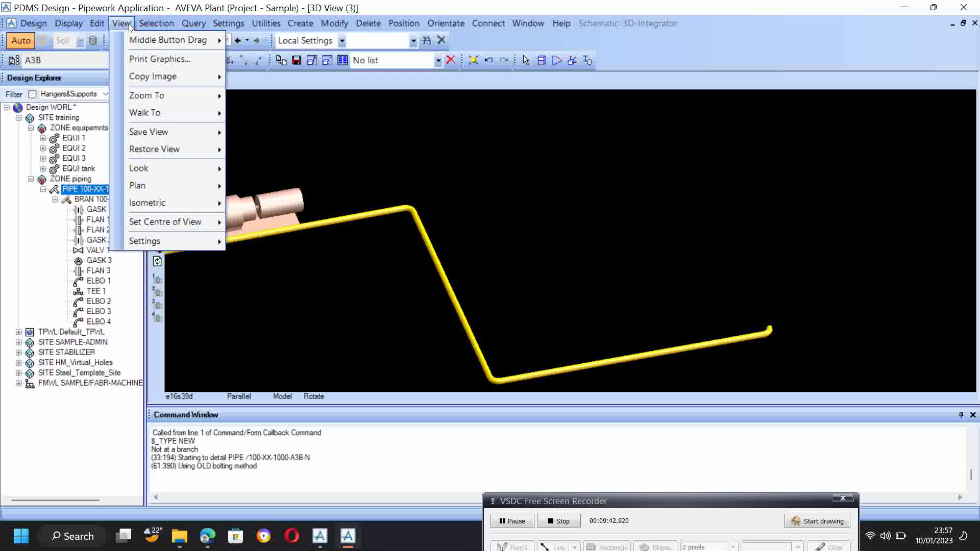
mouse_move(68, 24)
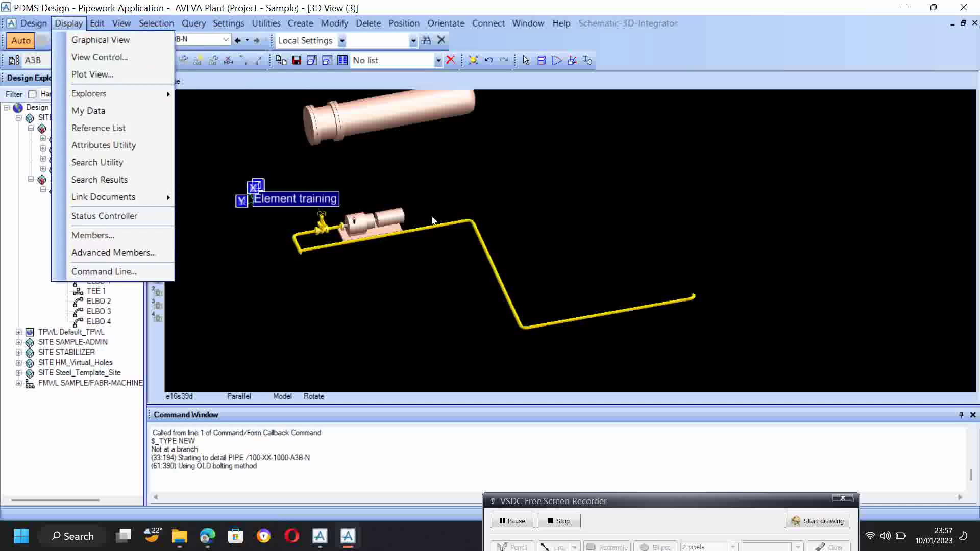
left_click_drag(433, 221, 446, 205)
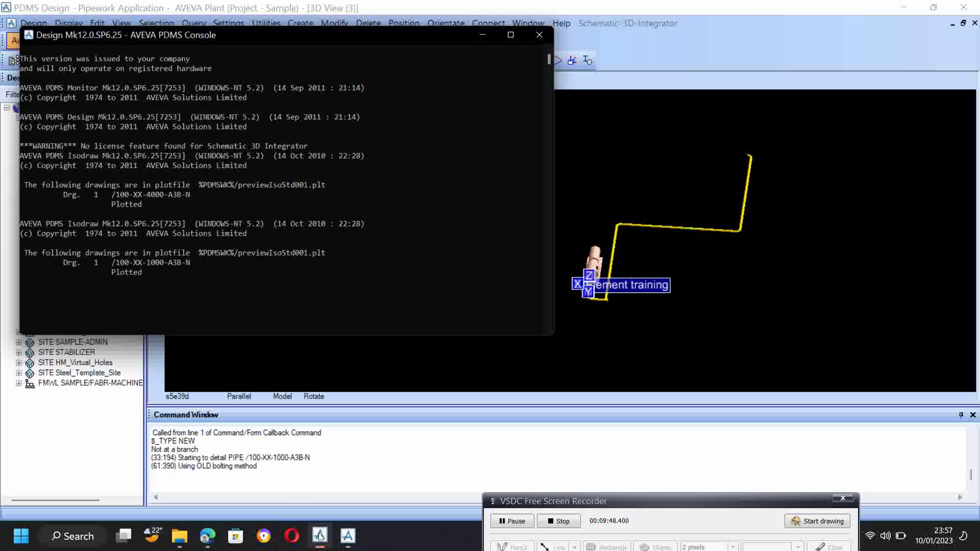
Minimise the PDMS Console and Design windows and bring up the Windows Start menu.
left_click(319, 536)
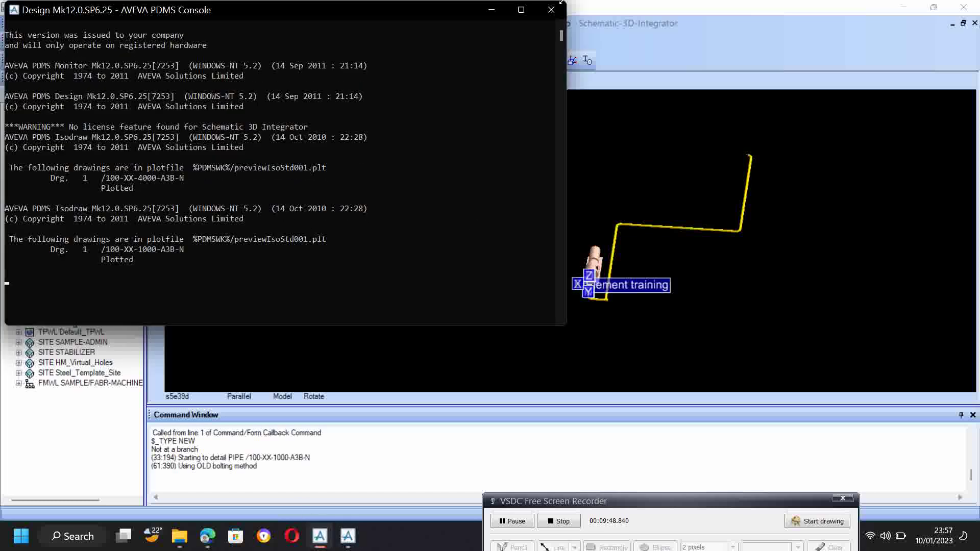
left_click(488, 11)
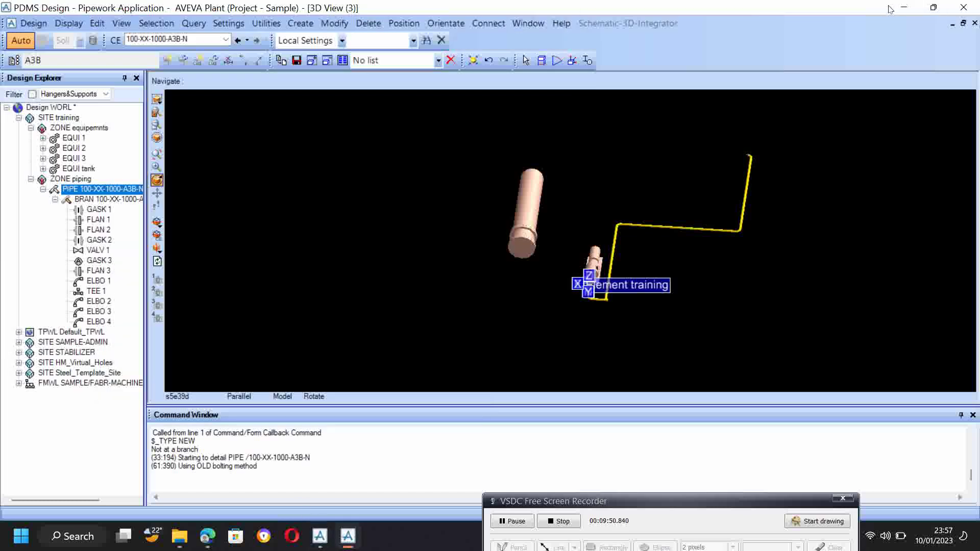
double_click(896, 9)
left_click(347, 536)
left_click(21, 535)
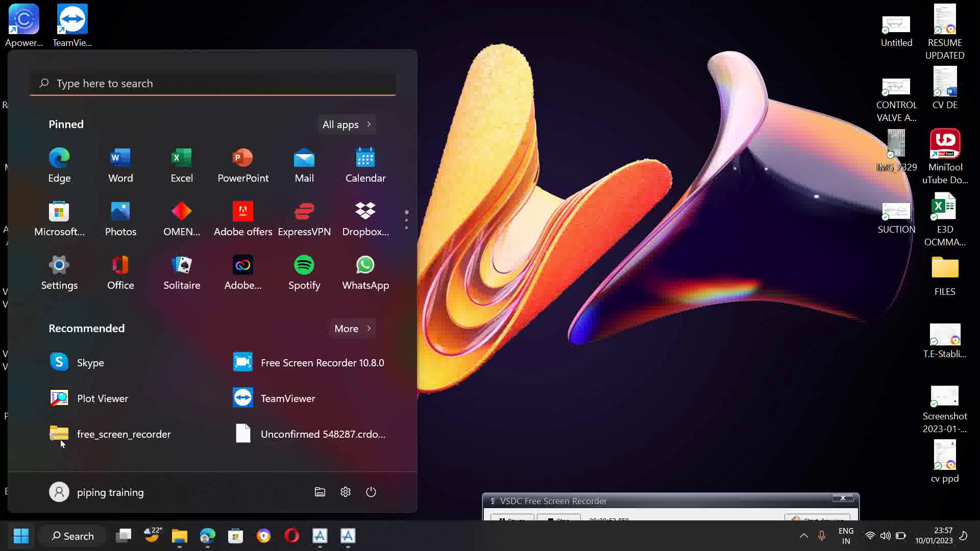
Launch Run PDMS from the Windows Start search and move its console window aside.
left_click(58, 536)
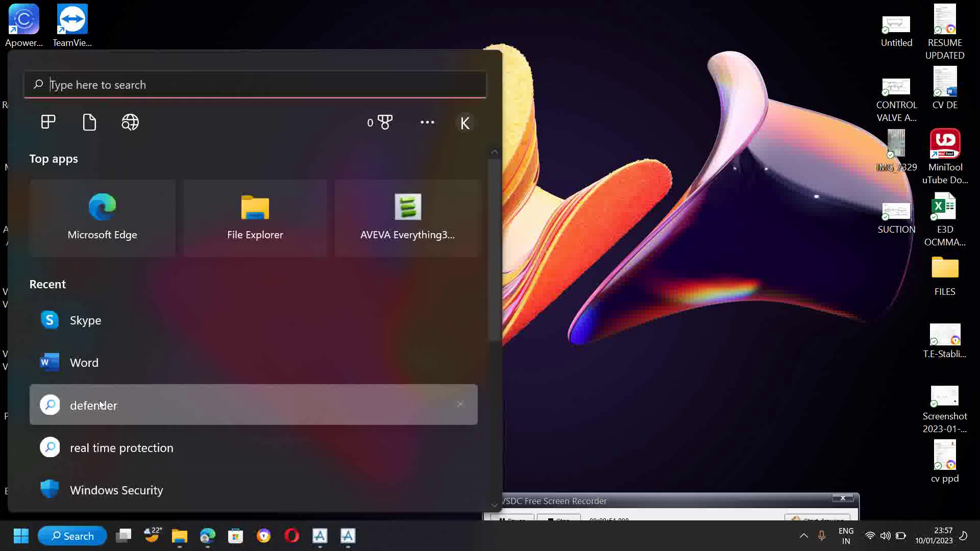
scroll(108, 408, "down", 5)
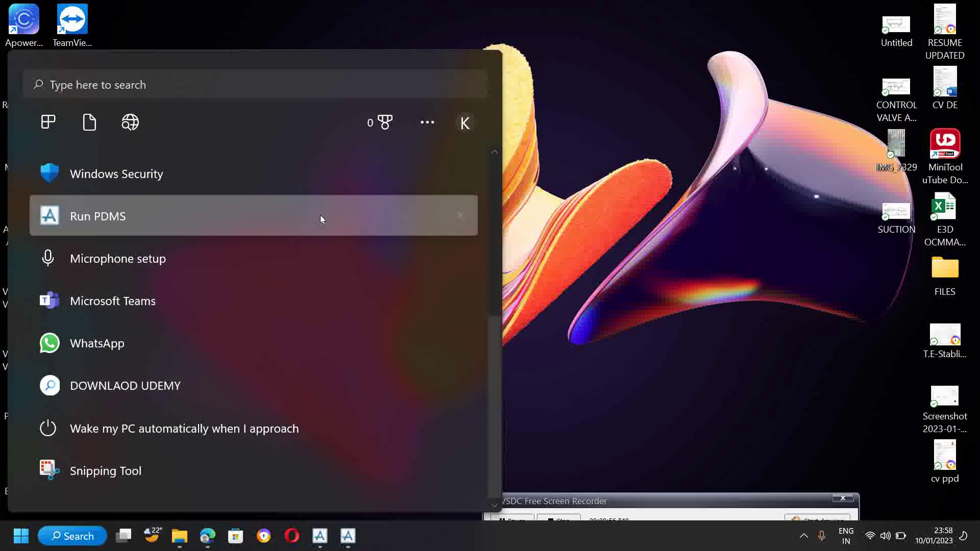
left_click(322, 218)
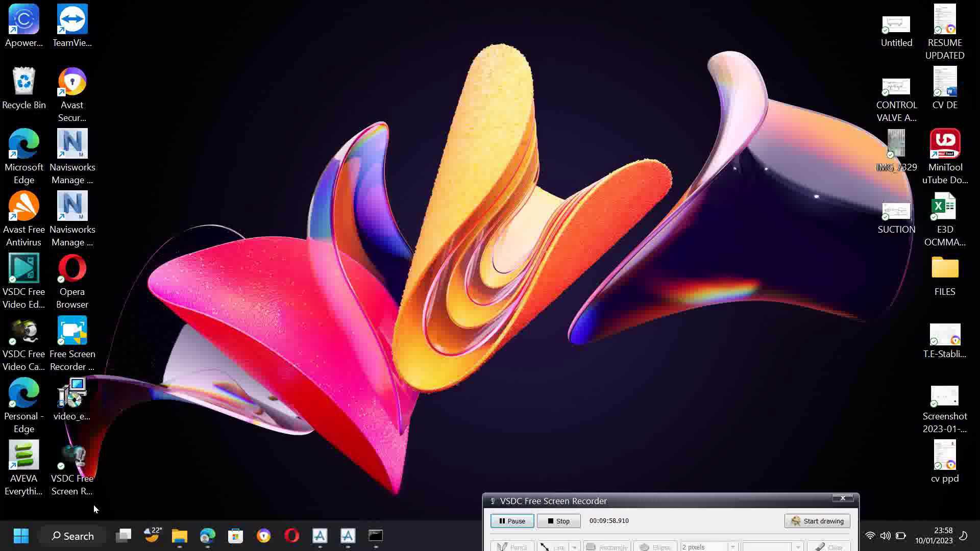
left_click_drag(482, 7, 484, 125)
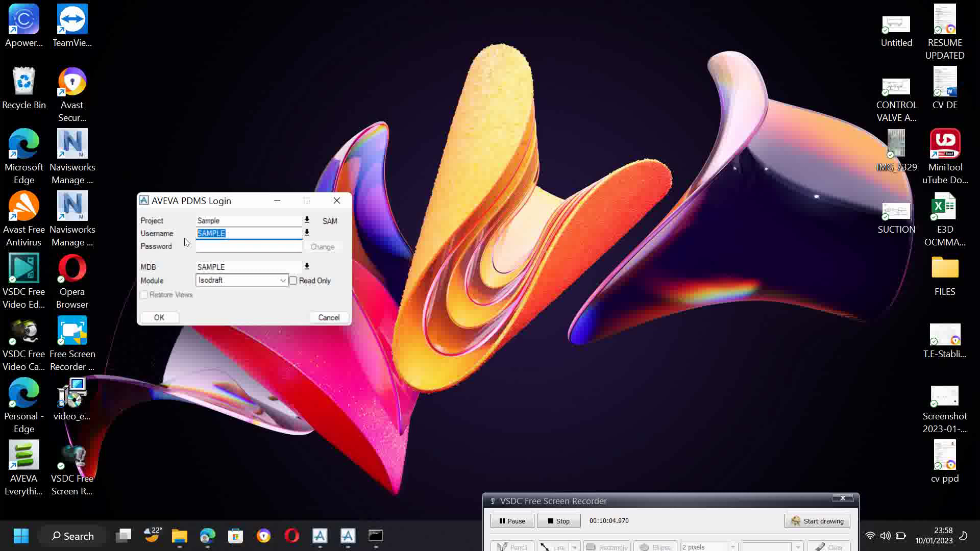
Log in to the Sample project with the project password and the Isodraft module.
left_click(211, 247)
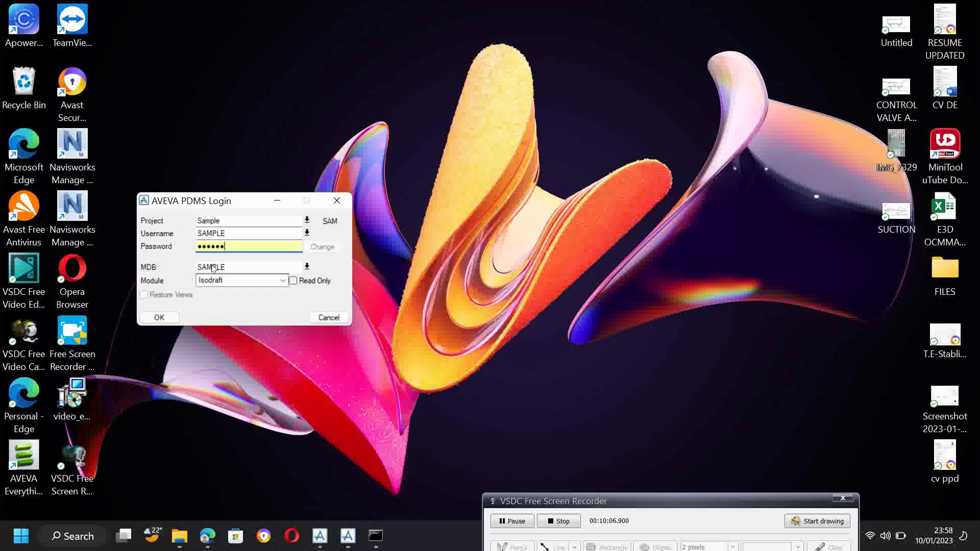
left_click(243, 267)
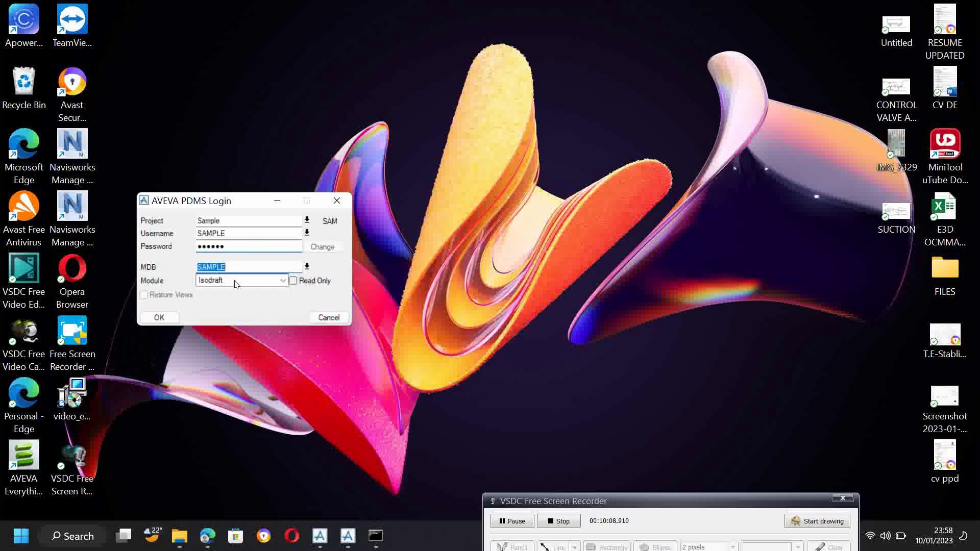
left_click(240, 281)
left_click(233, 318)
key("Return")
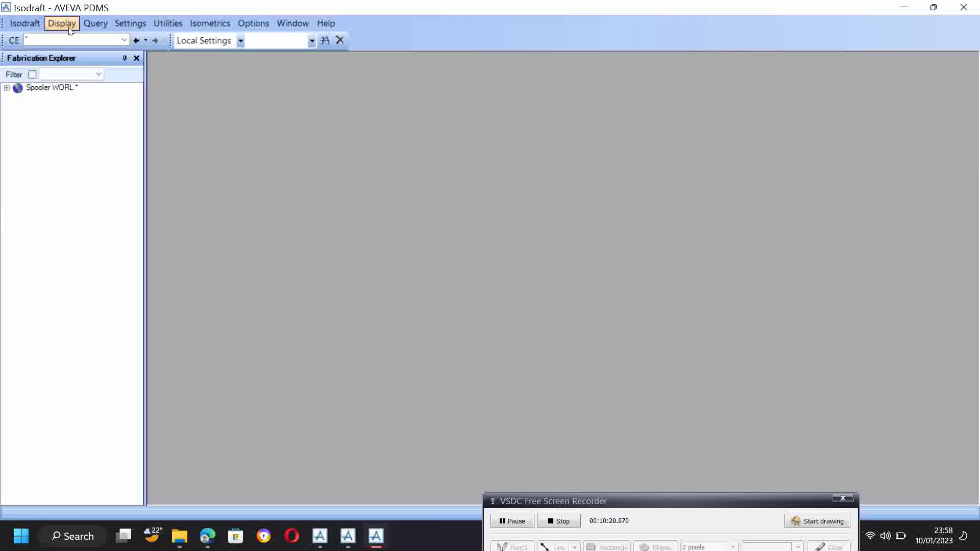
Show the Design Explorer panel from the Display menu.
left_click(63, 24)
key("Escape")
left_click(64, 24)
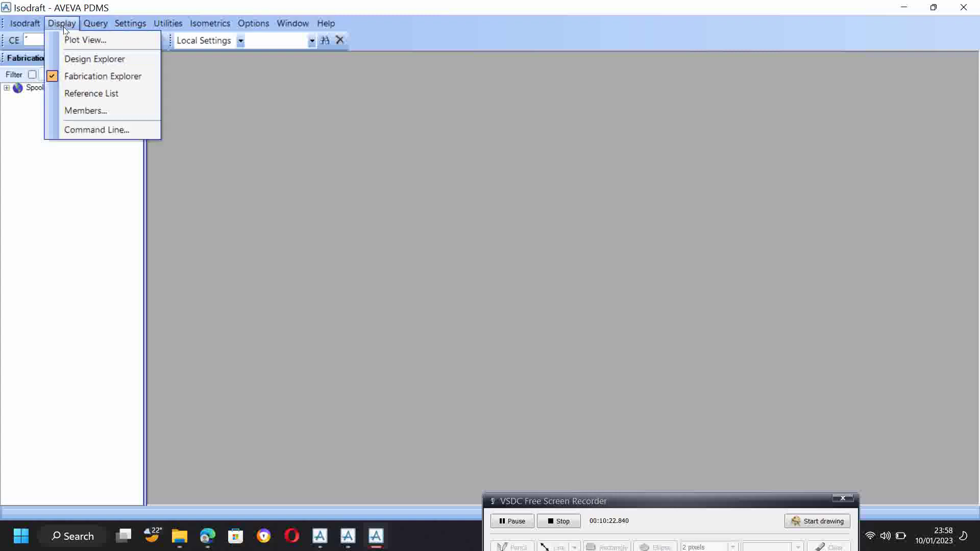
left_click(93, 60)
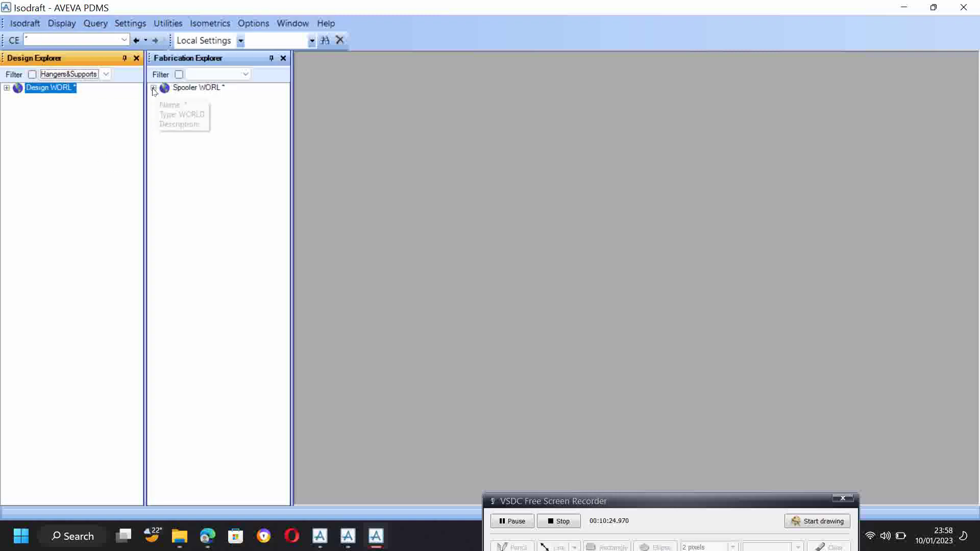
Expand Design WORL > SITE training > ZONE piping and make pipe 100-XX-1000-A3B-N current.
left_click(6, 88)
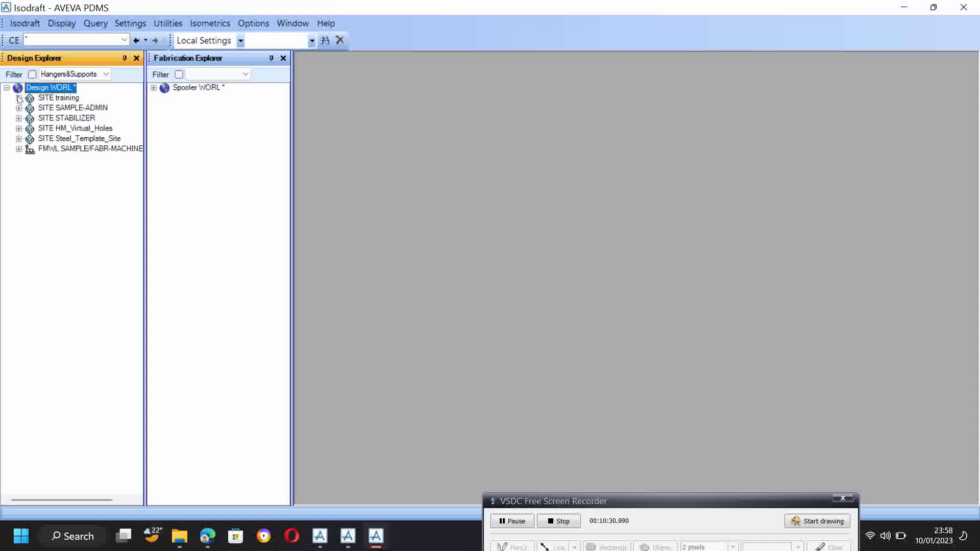
left_click(19, 98)
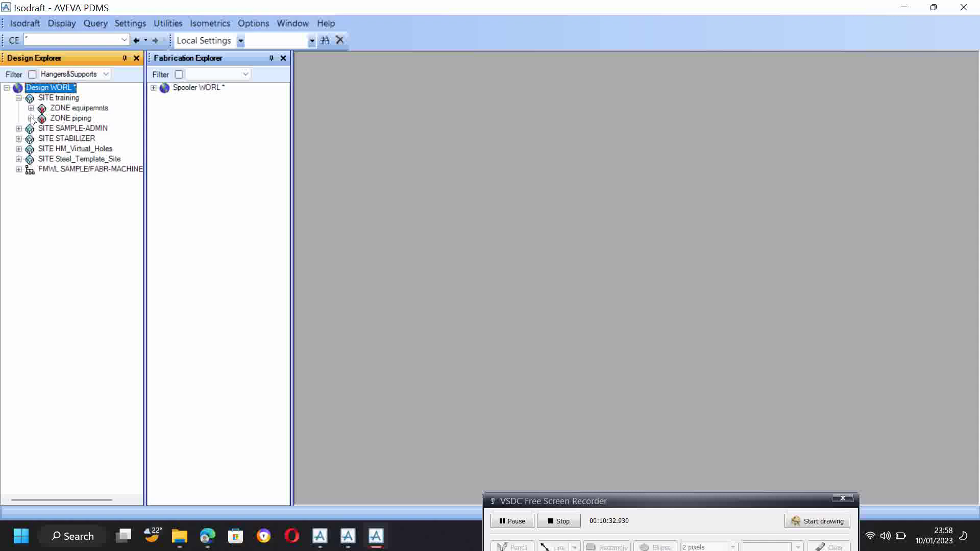
left_click(30, 118)
left_click(66, 129)
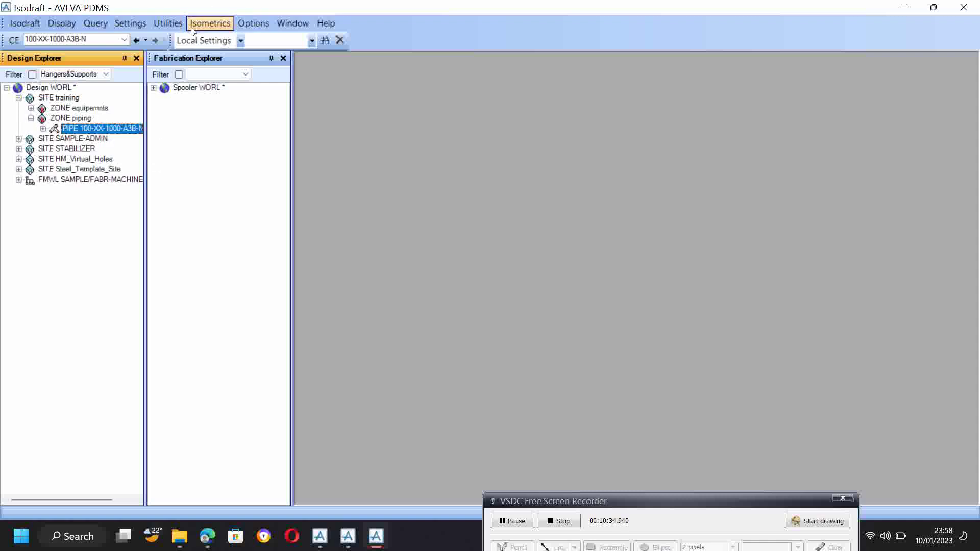
left_click(209, 23)
Generate a Standard isometric with BASIC.IMP options, then maximize and zoom into the sheet.
left_click(227, 40)
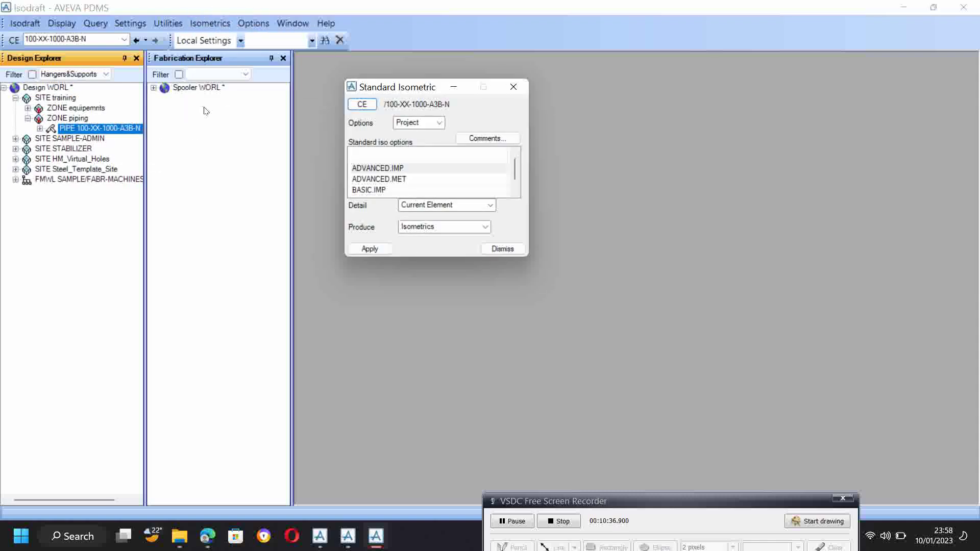
left_click(390, 188)
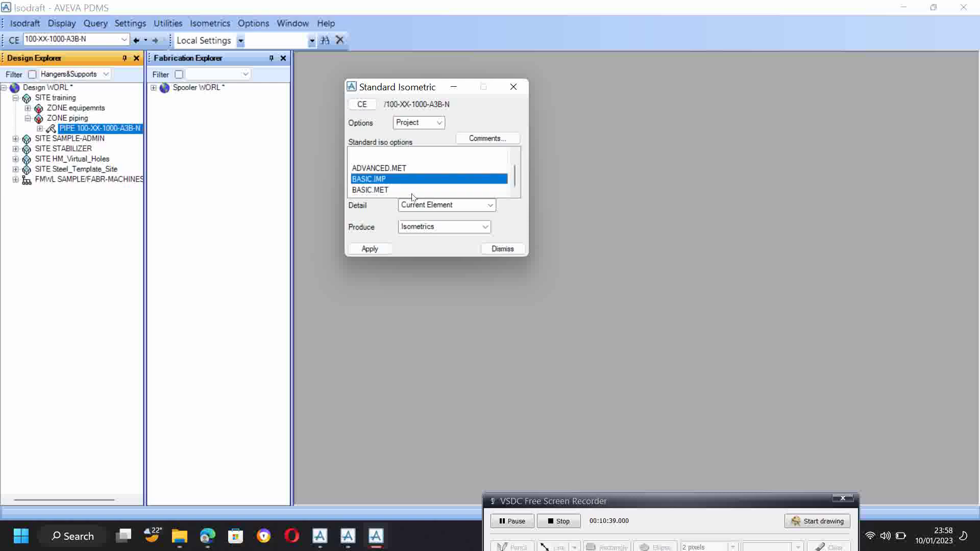
left_click(368, 249)
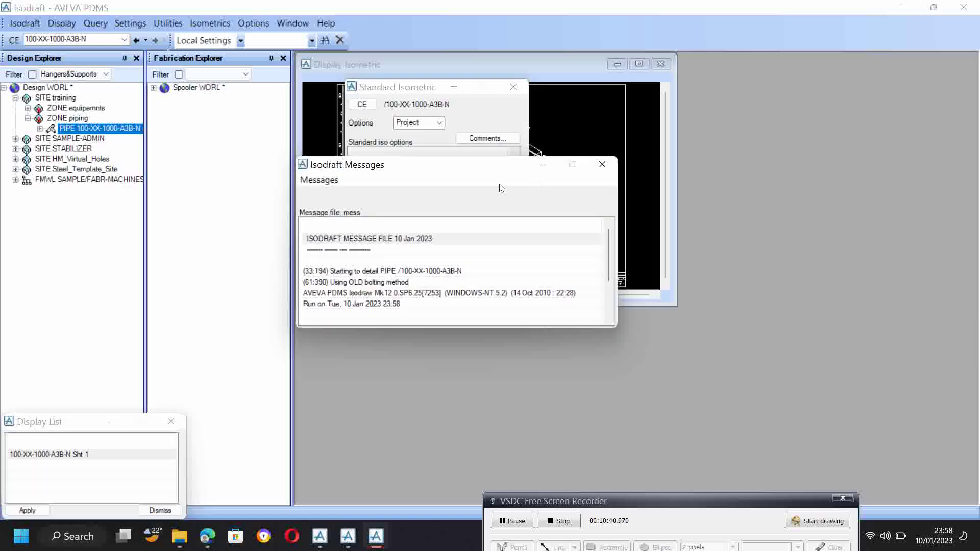
left_click(602, 163)
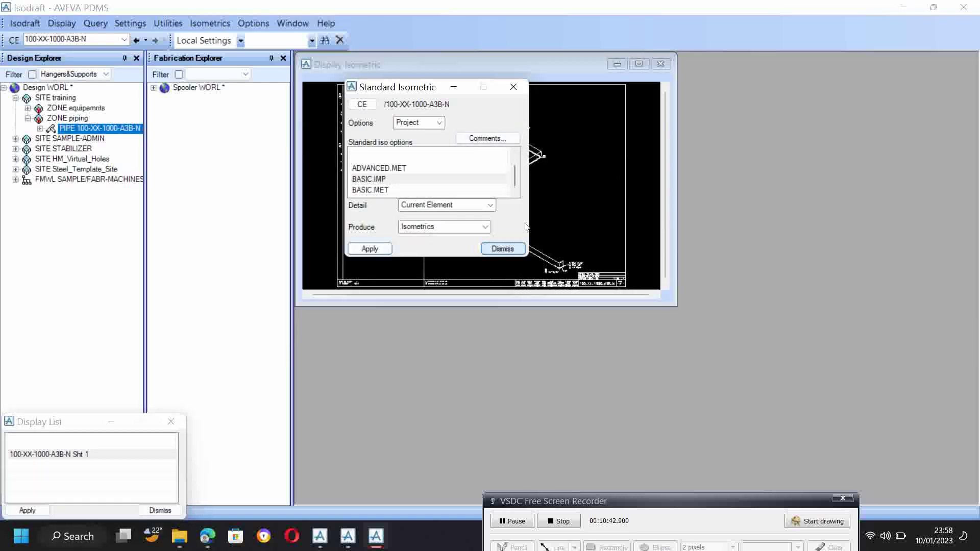
left_click(502, 249)
left_click(638, 64)
left_click_drag(508, 111, 607, 221)
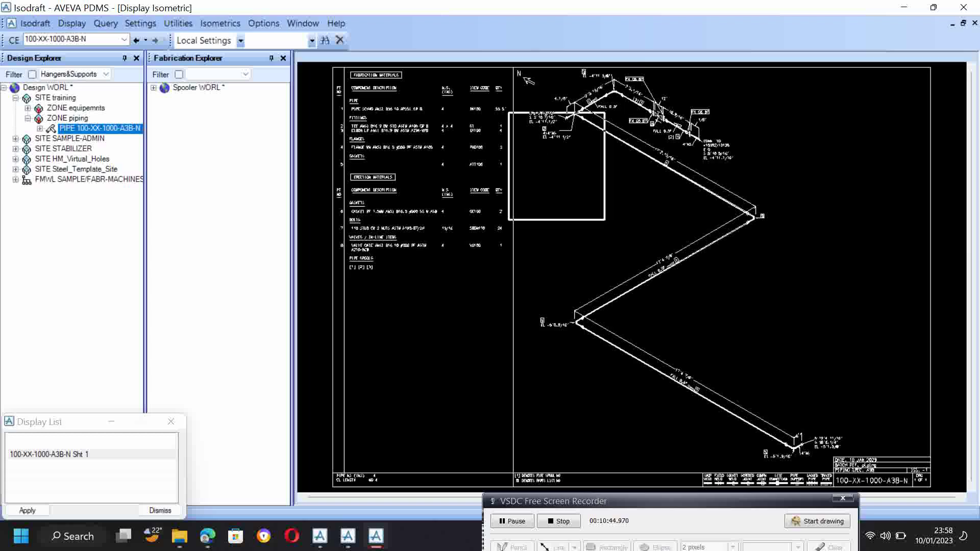
Zoom into the materials table, reset to the full view, then close the Display Isometric window.
right_click(717, 234)
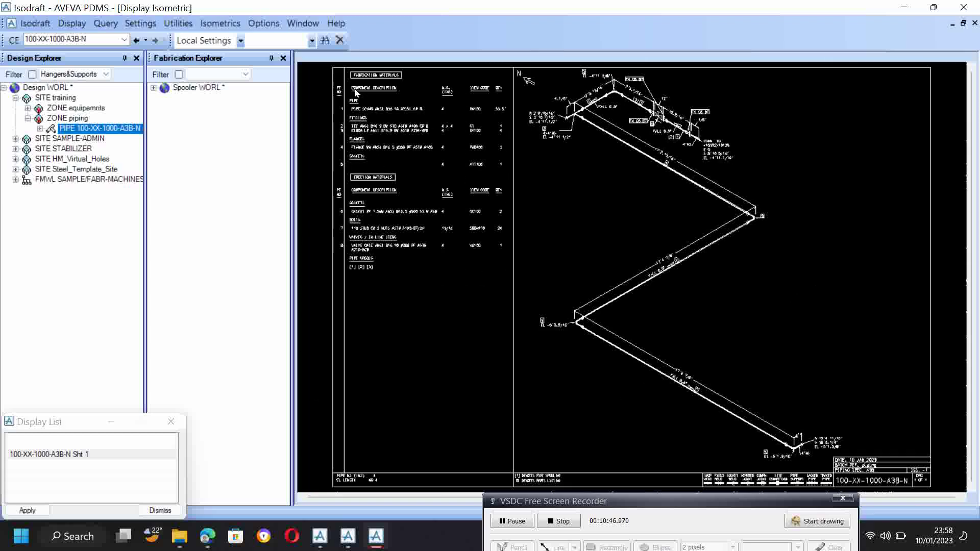
left_click_drag(347, 83, 499, 230)
right_click(540, 220)
left_click(974, 22)
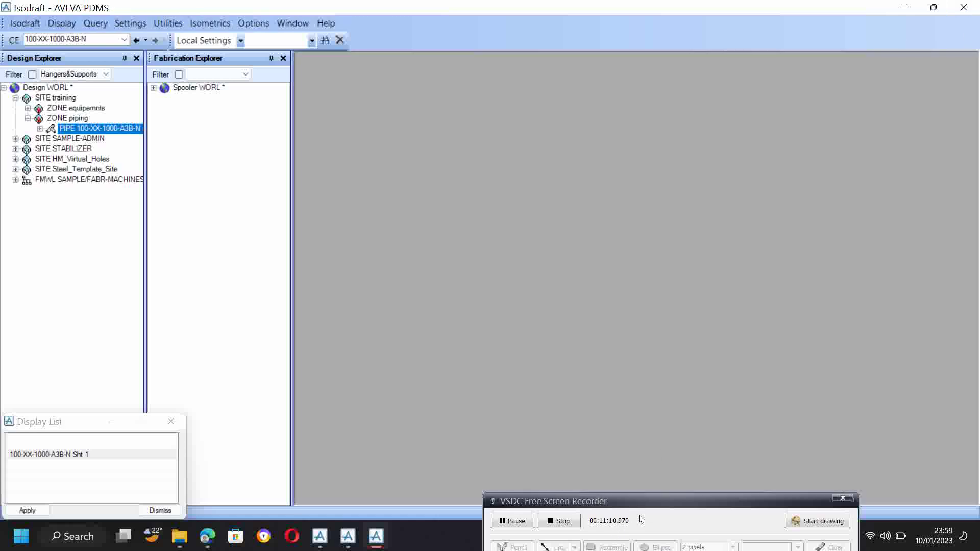
left_click_drag(656, 503, 666, 443)
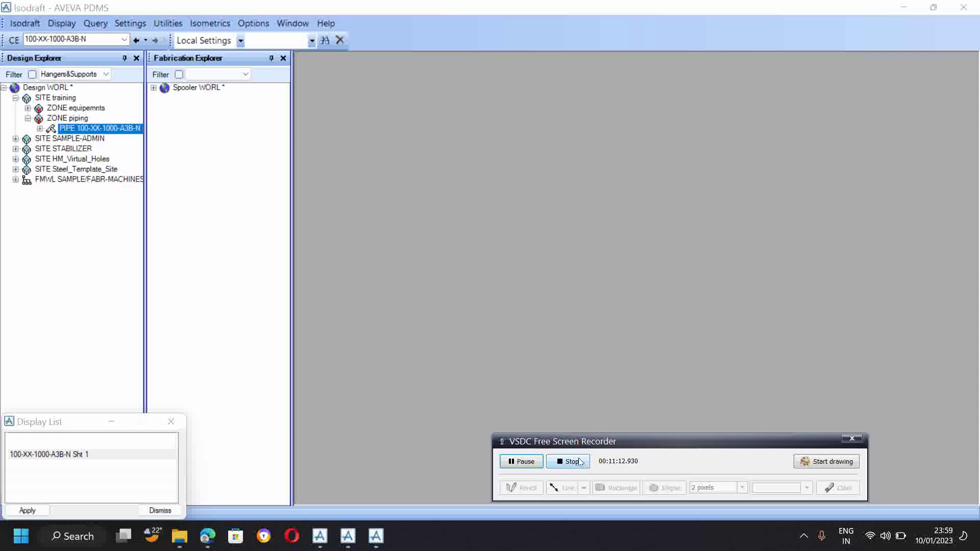